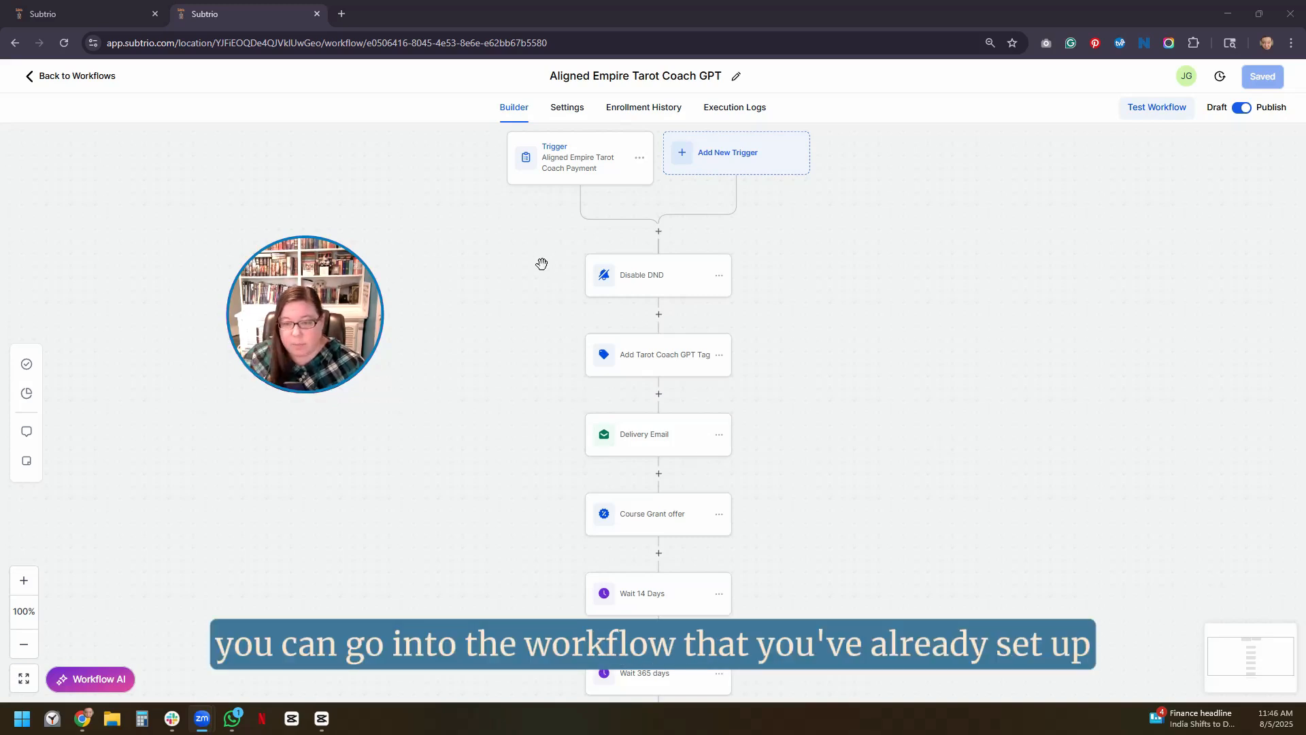
- Open the Course Grant offer action in the Aligned Empire Tarot Coach GPT workflow to review it
{"action": "left_click", "coordinate": [670, 515]}
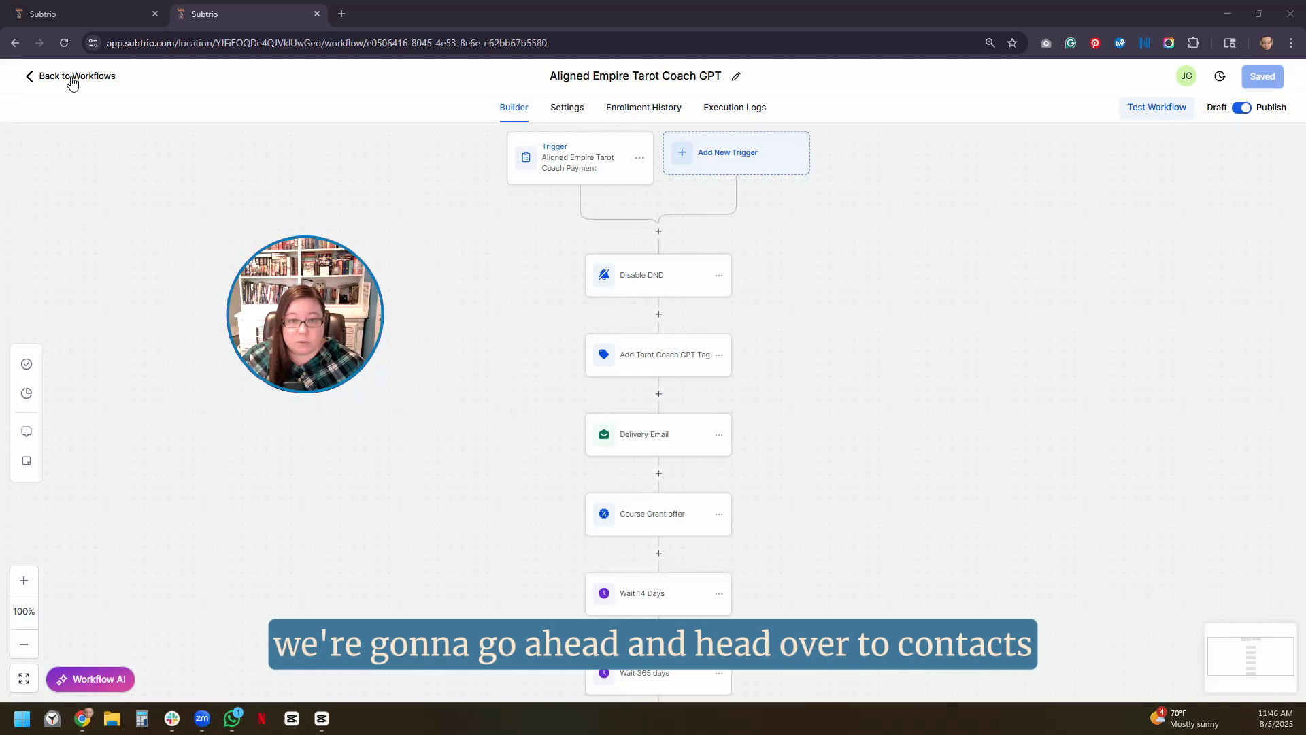
- Filter the contacts list to contacts whose tag is tarot-coach
{"action": "left_click", "coordinate": [71, 14]}
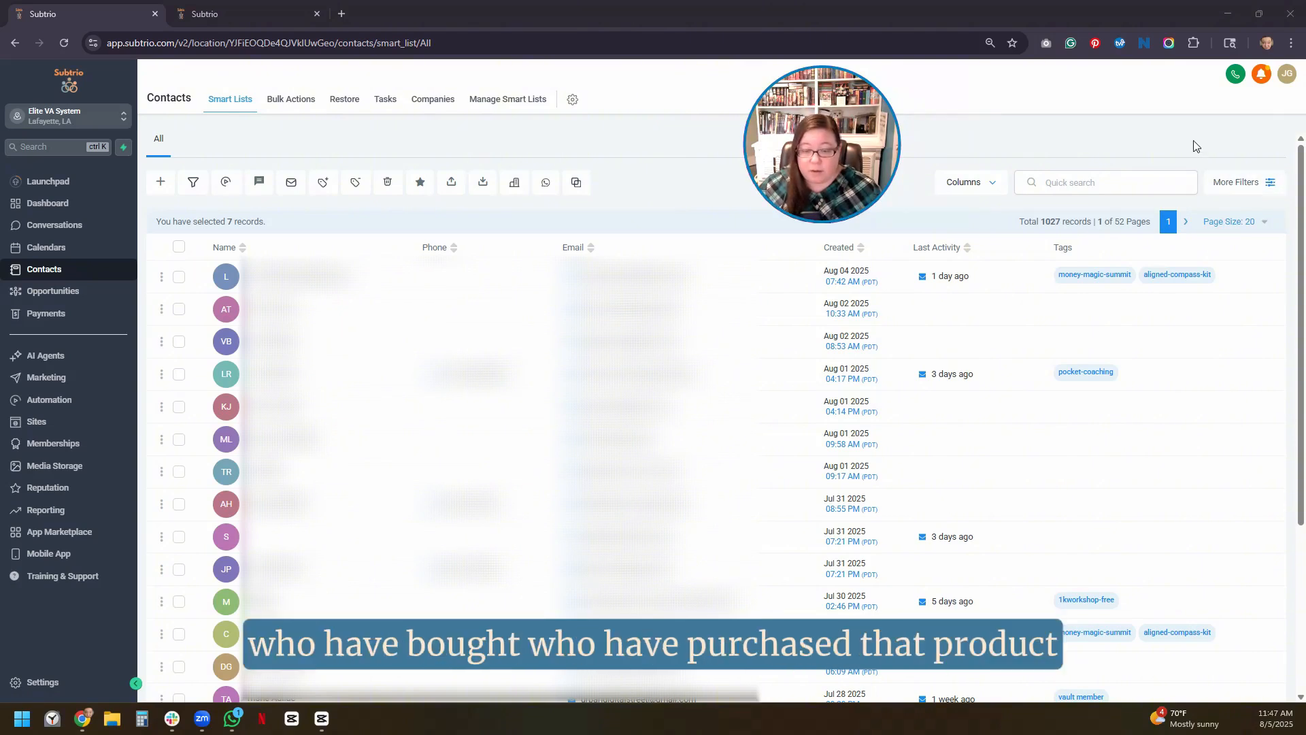
{"action": "left_click", "coordinate": [1265, 181]}
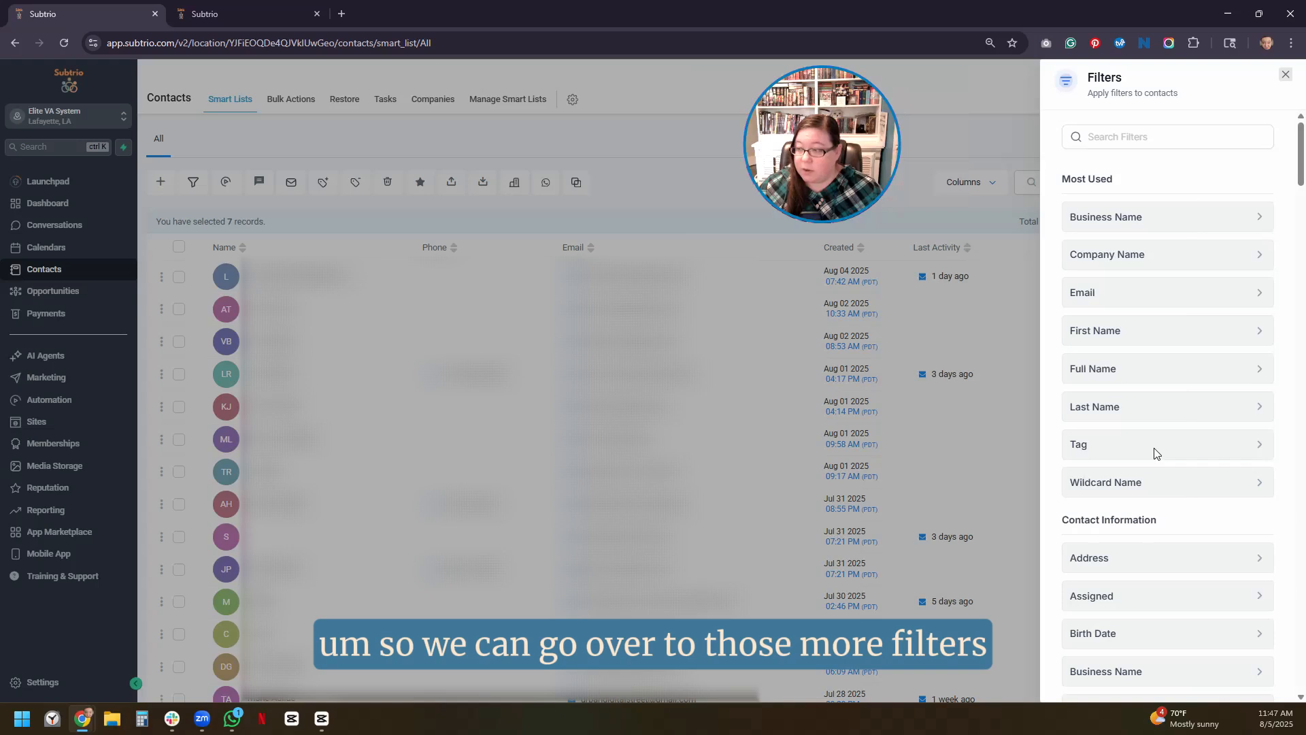
{"action": "left_click", "coordinate": [1158, 451]}
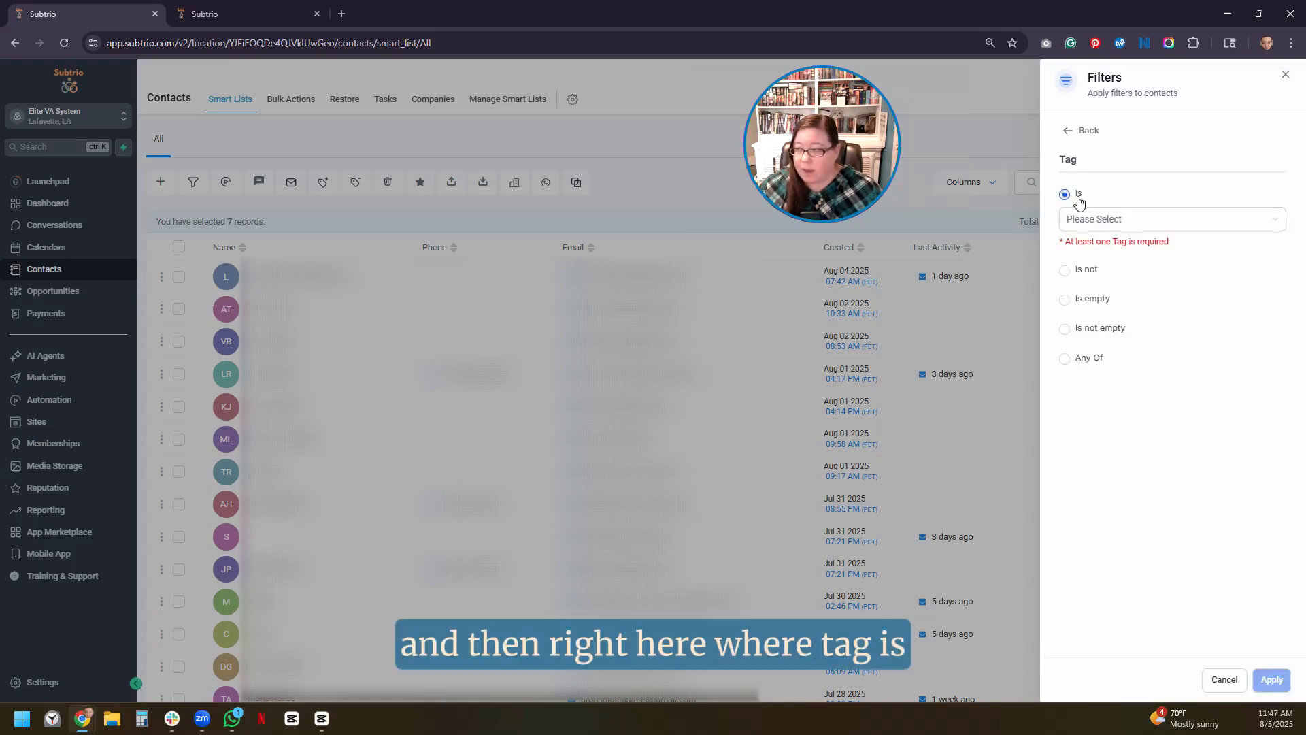
{"action": "left_click", "coordinate": [1106, 224]}
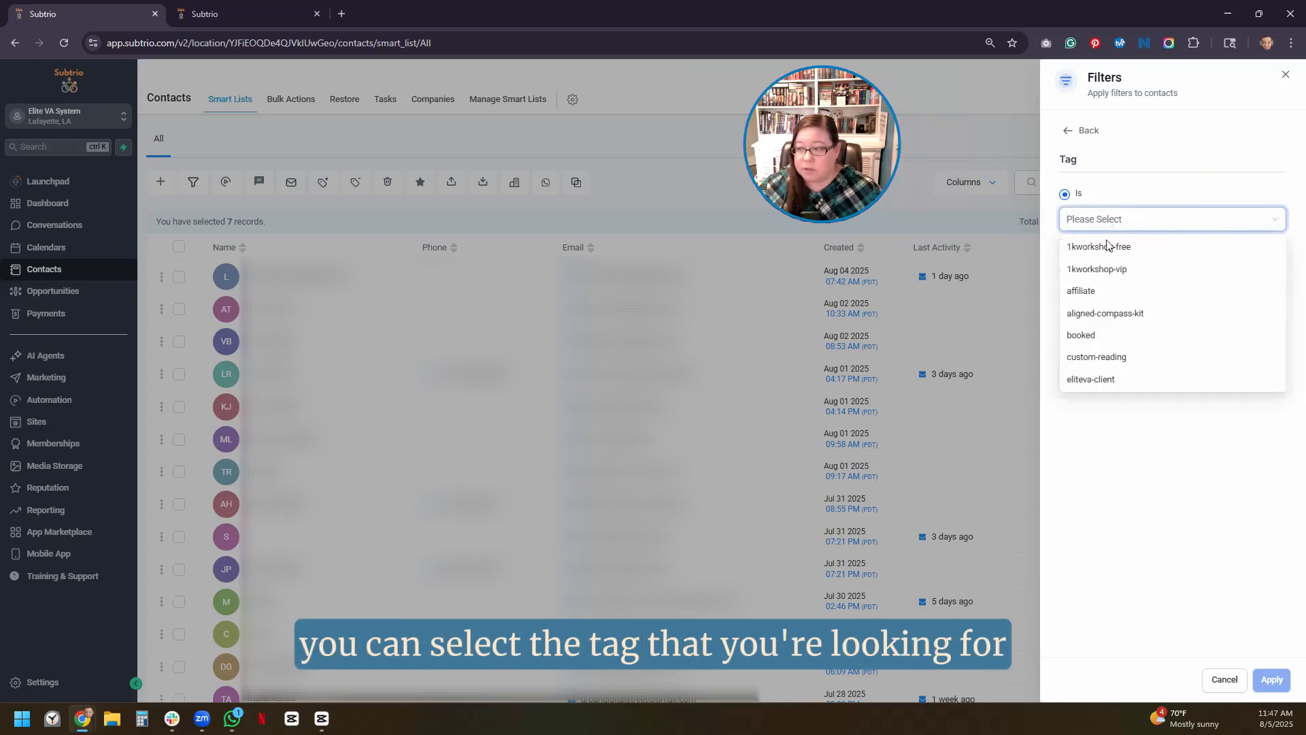
{"action": "scroll", "coordinate": [1107, 296], "scroll_direction": "down", "scroll_amount": 1}
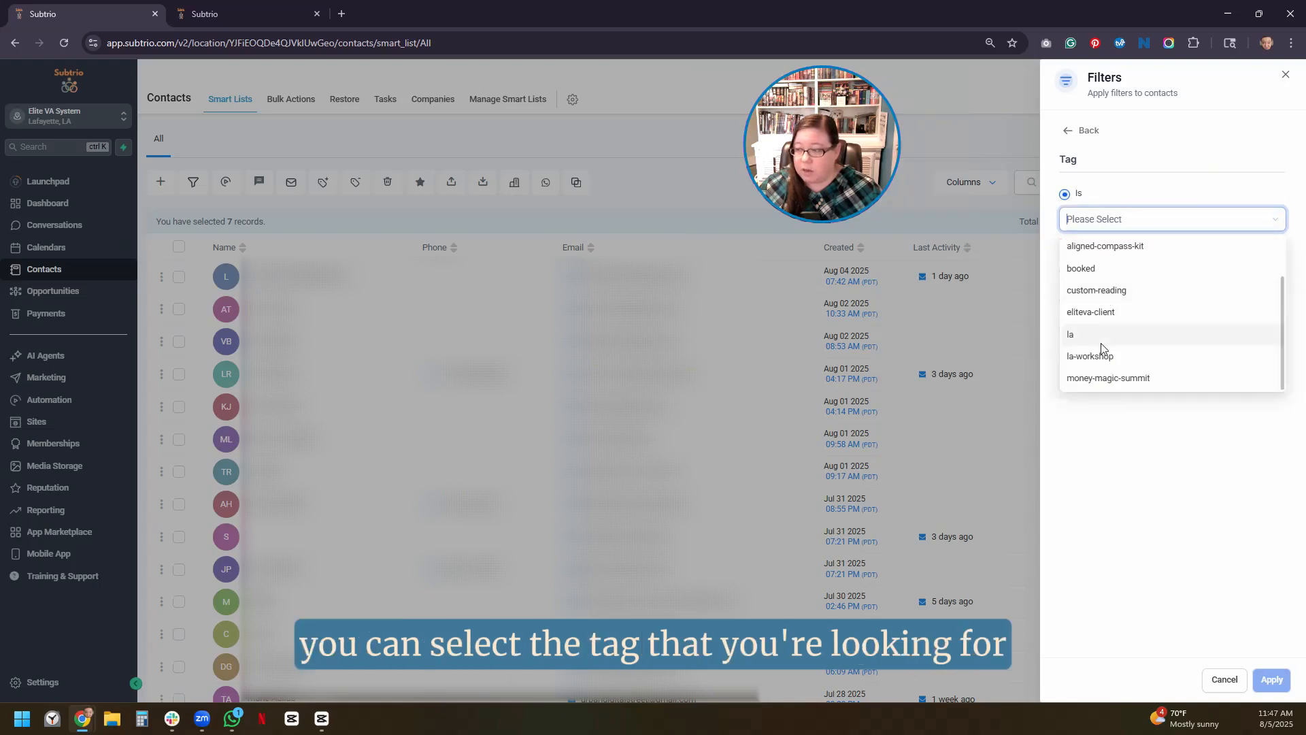
{"action": "scroll", "coordinate": [1102, 350], "scroll_direction": "down", "scroll_amount": 3}
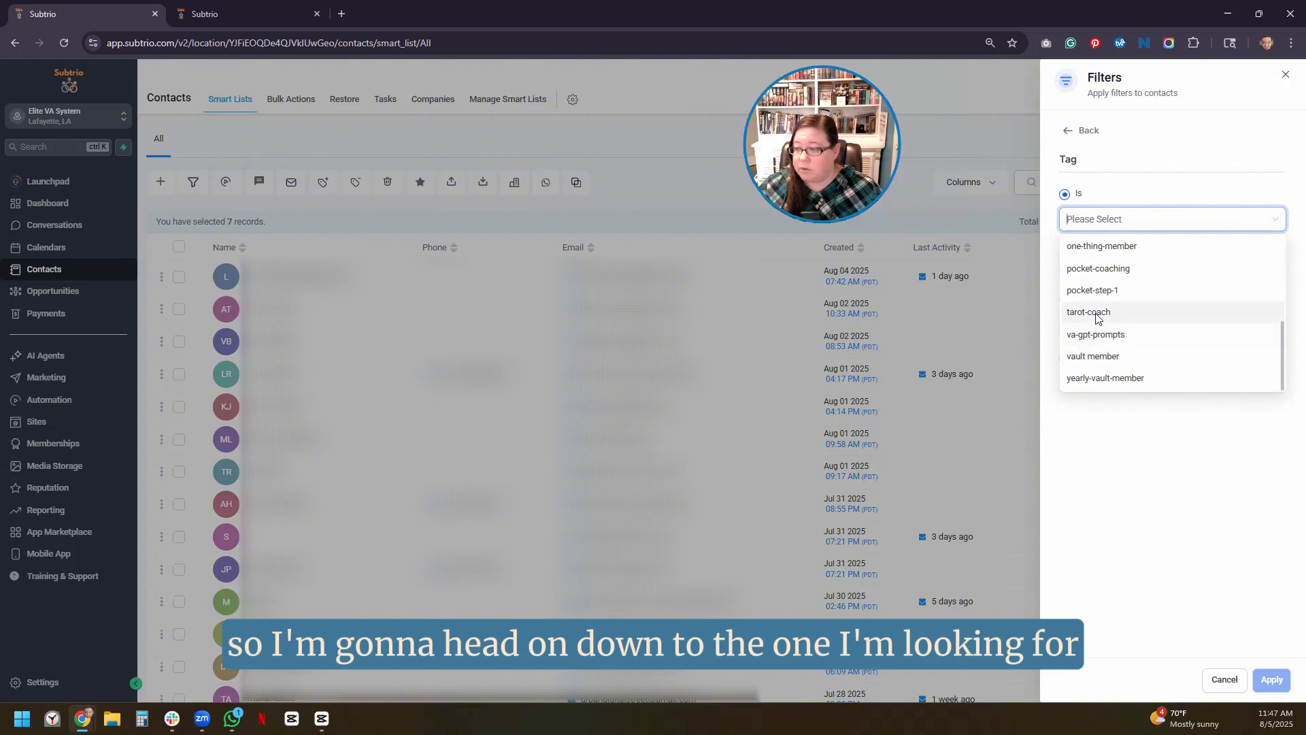
{"action": "left_click", "coordinate": [1092, 313]}
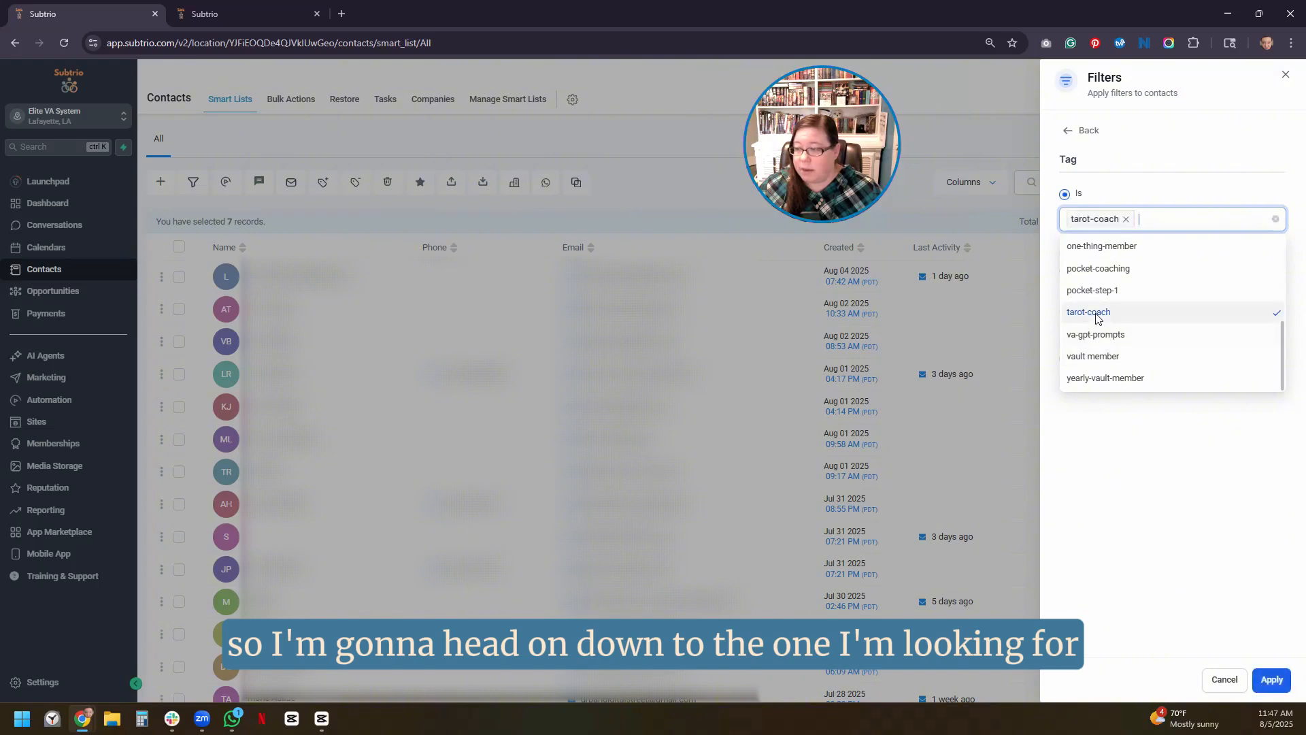
{"action": "left_click", "coordinate": [1271, 680]}
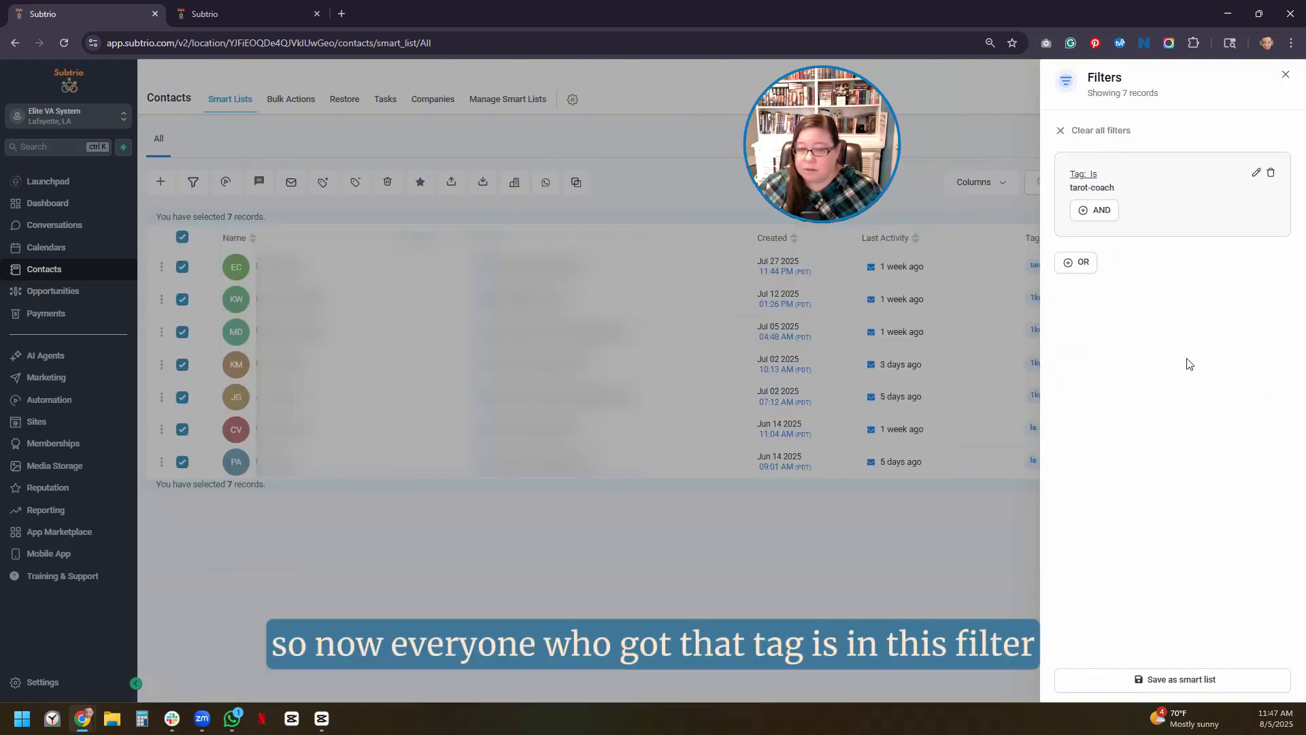
{"action": "left_click", "coordinate": [1284, 74]}
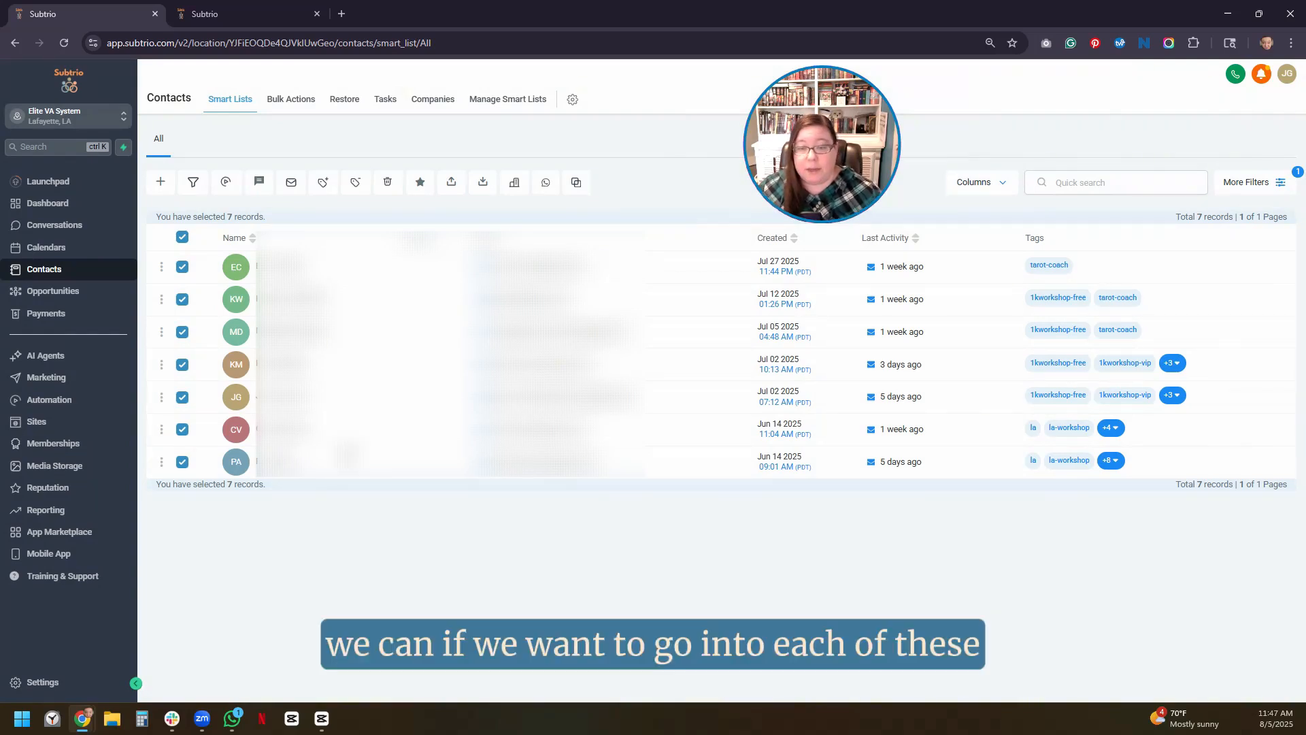
- Add the Aligned Empire Tarot Coach GPT course offer to the first contact in the filtered list
{"action": "left_click", "coordinate": [271, 270]}
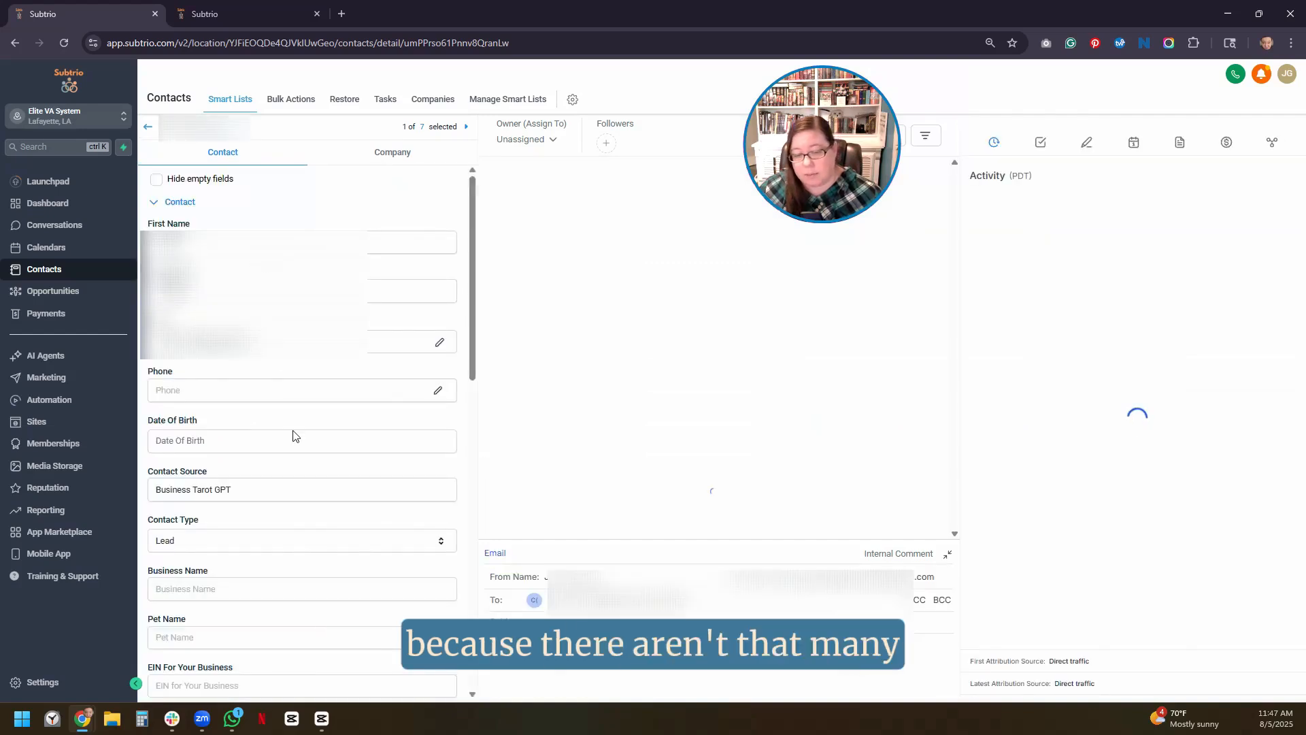
{"action": "scroll", "coordinate": [304, 501], "scroll_direction": "down", "scroll_amount": 5}
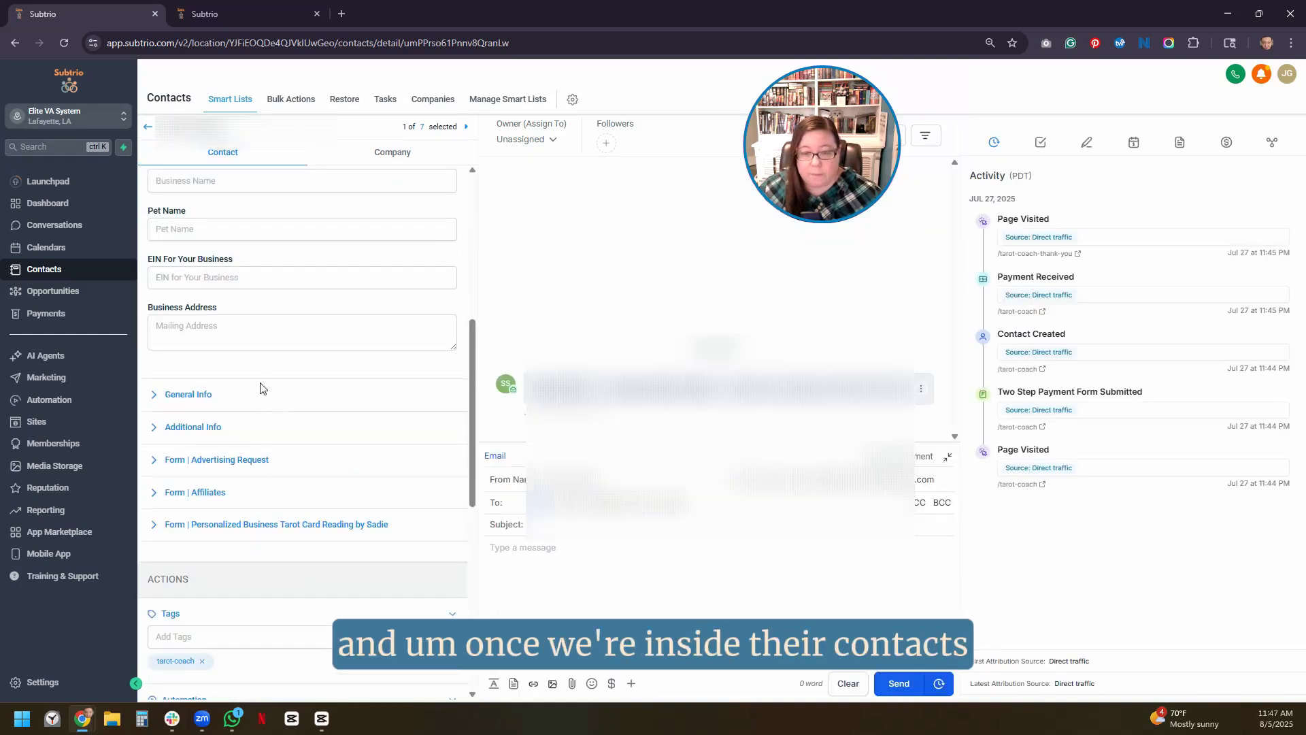
{"action": "scroll", "coordinate": [259, 382], "scroll_direction": "up", "scroll_amount": 4}
{"action": "scroll", "coordinate": [300, 415], "scroll_direction": "down", "scroll_amount": 10}
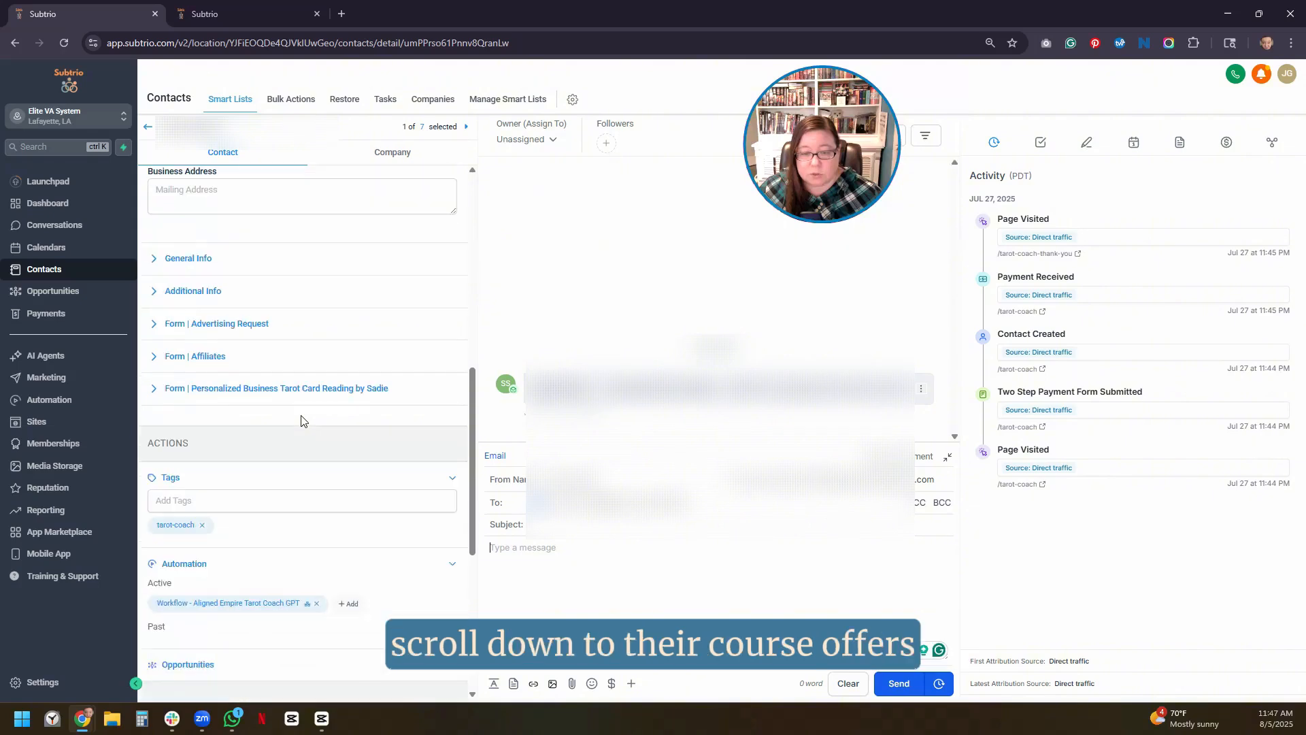
{"action": "scroll", "coordinate": [302, 422], "scroll_direction": "down", "scroll_amount": 3}
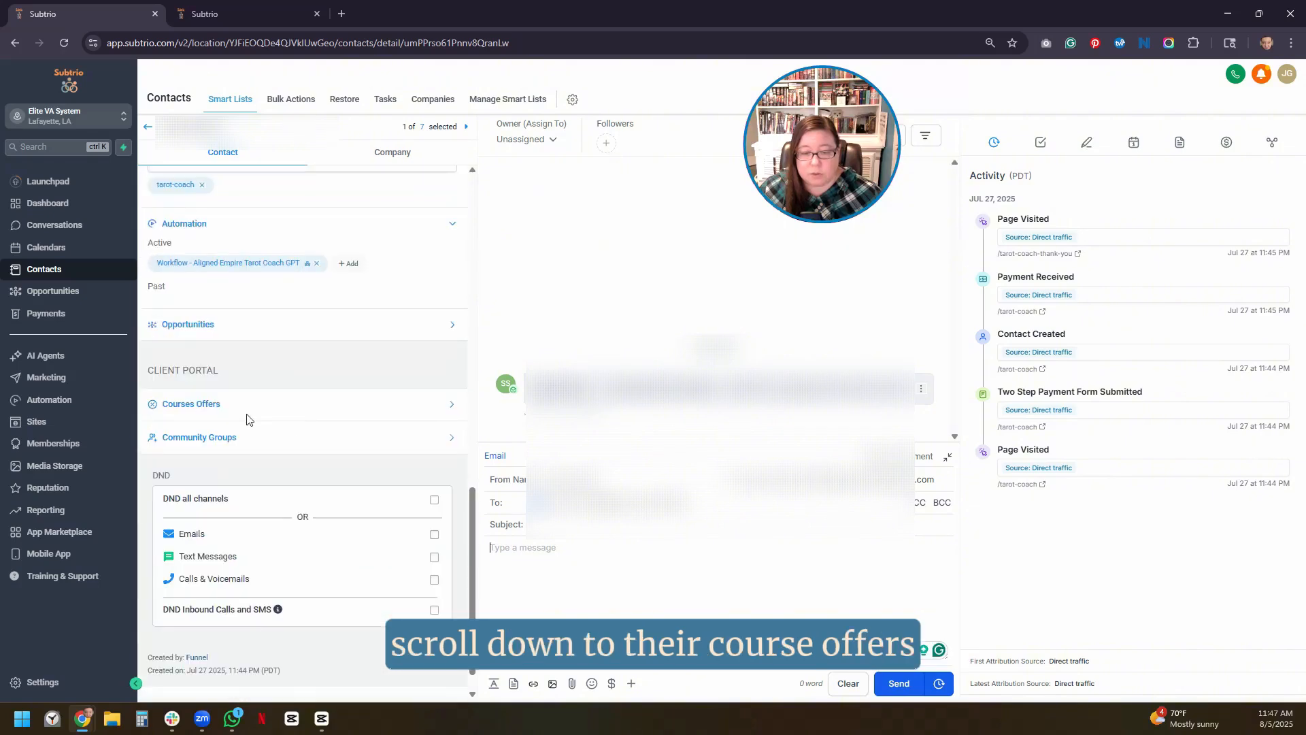
{"action": "left_click", "coordinate": [303, 409]}
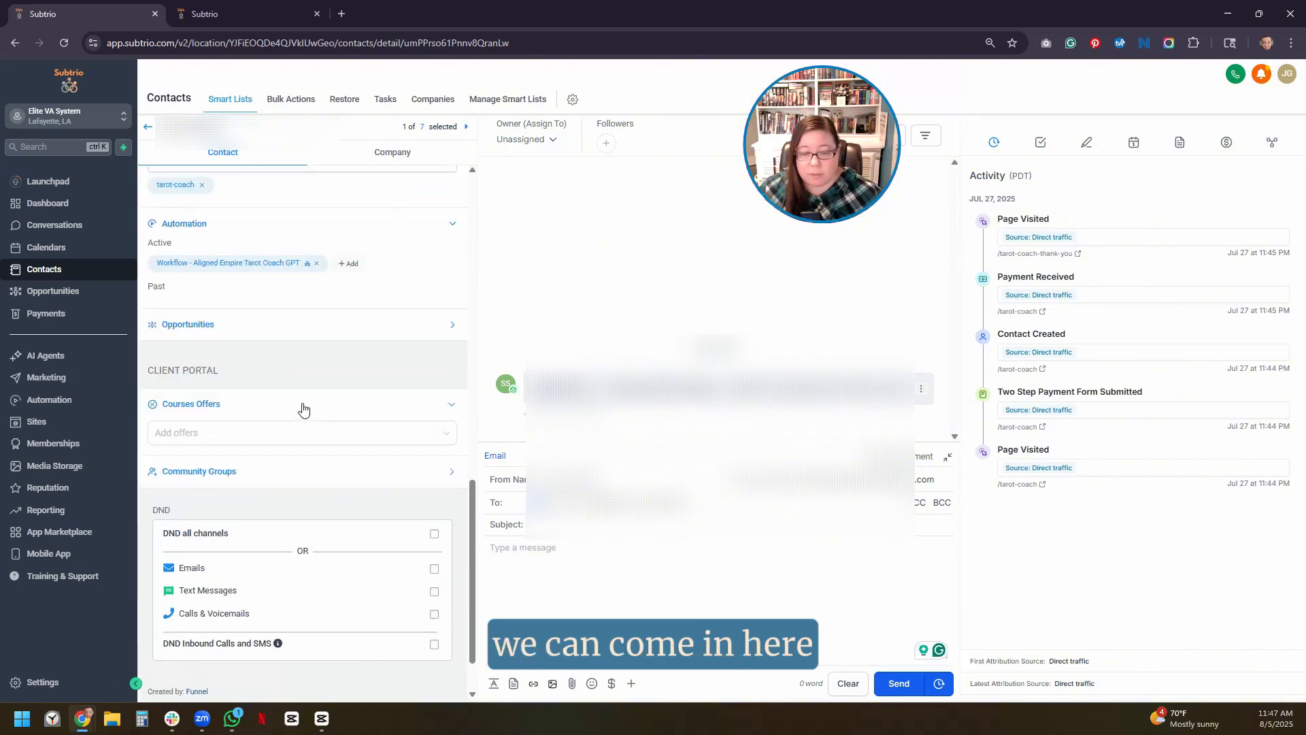
{"action": "left_click", "coordinate": [252, 433]}
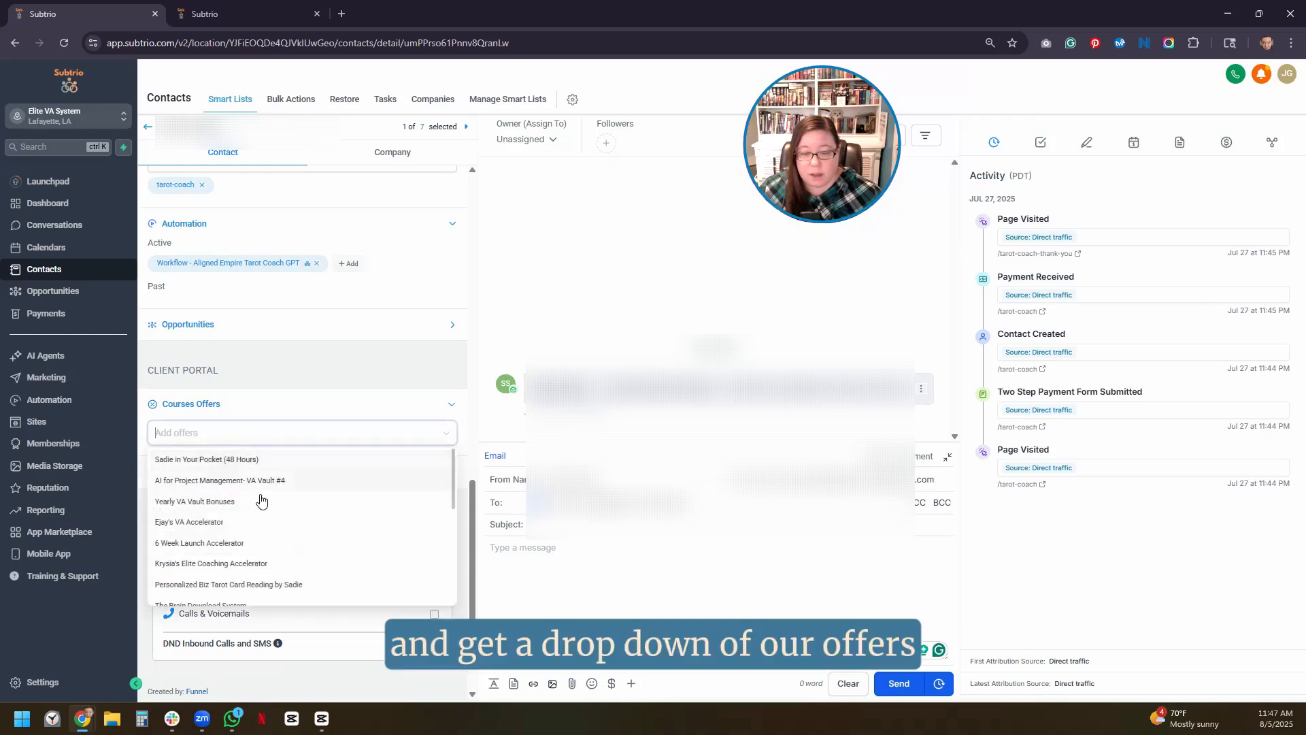
{"action": "scroll", "coordinate": [260, 498], "scroll_direction": "down", "scroll_amount": 1}
{"action": "scroll", "coordinate": [260, 498], "scroll_direction": "down", "scroll_amount": 3}
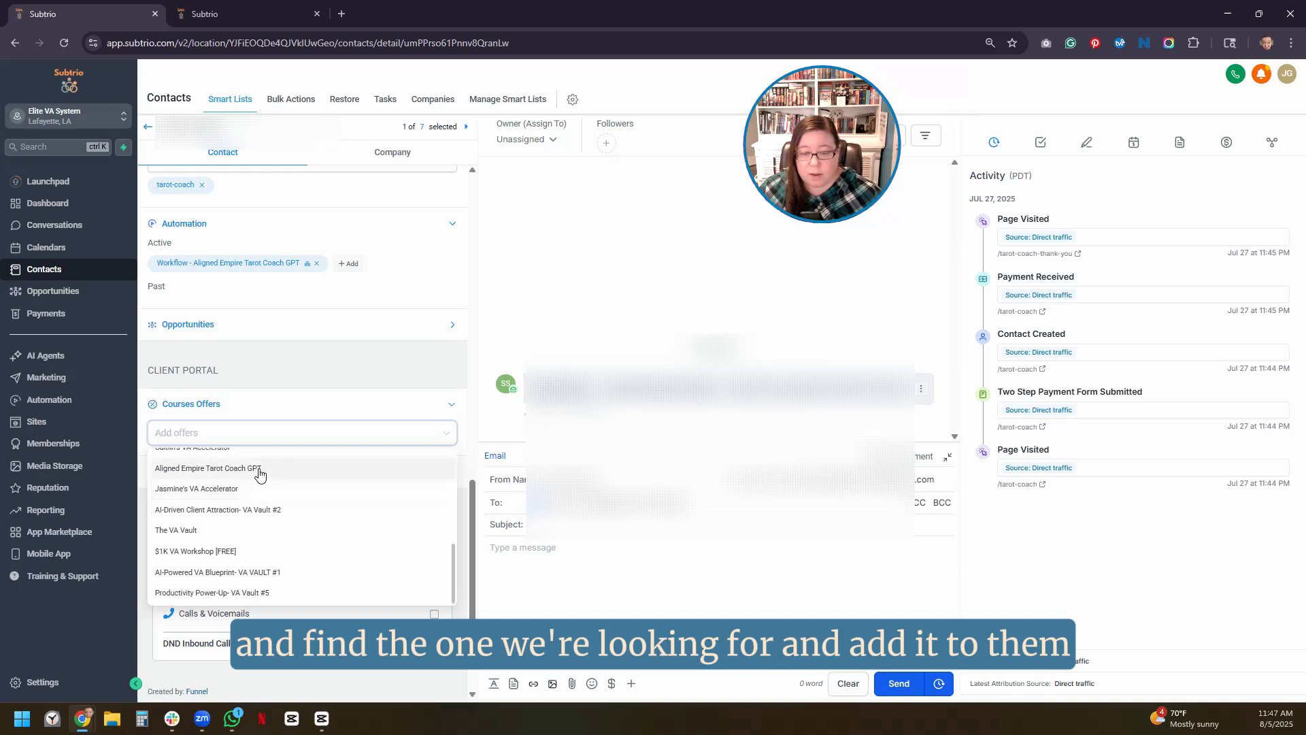
{"action": "left_click", "coordinate": [257, 469]}
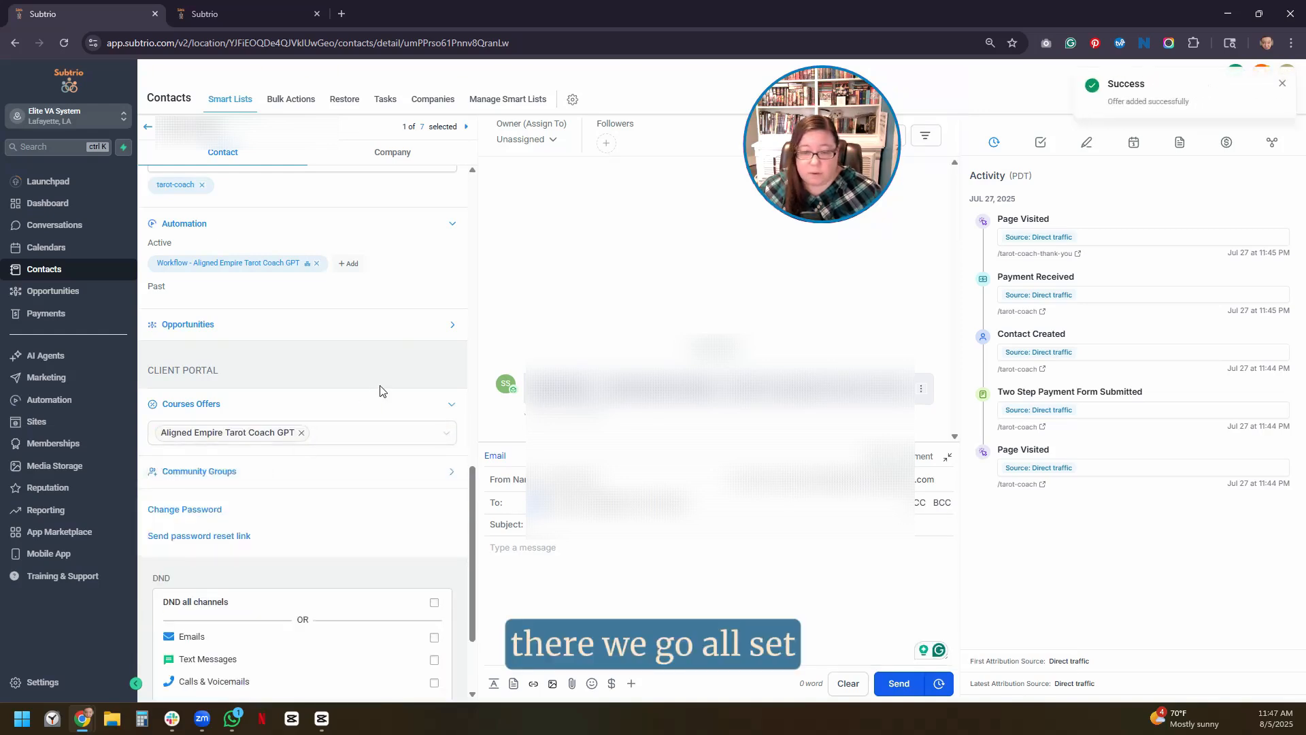
- Remove the Aligned Empire Tarot Coach GPT course offer from the contact and return to the filtered contacts list
{"action": "scroll", "coordinate": [379, 390], "scroll_direction": "up", "scroll_amount": 5}
{"action": "scroll", "coordinate": [379, 390], "scroll_direction": "up", "scroll_amount": 8}
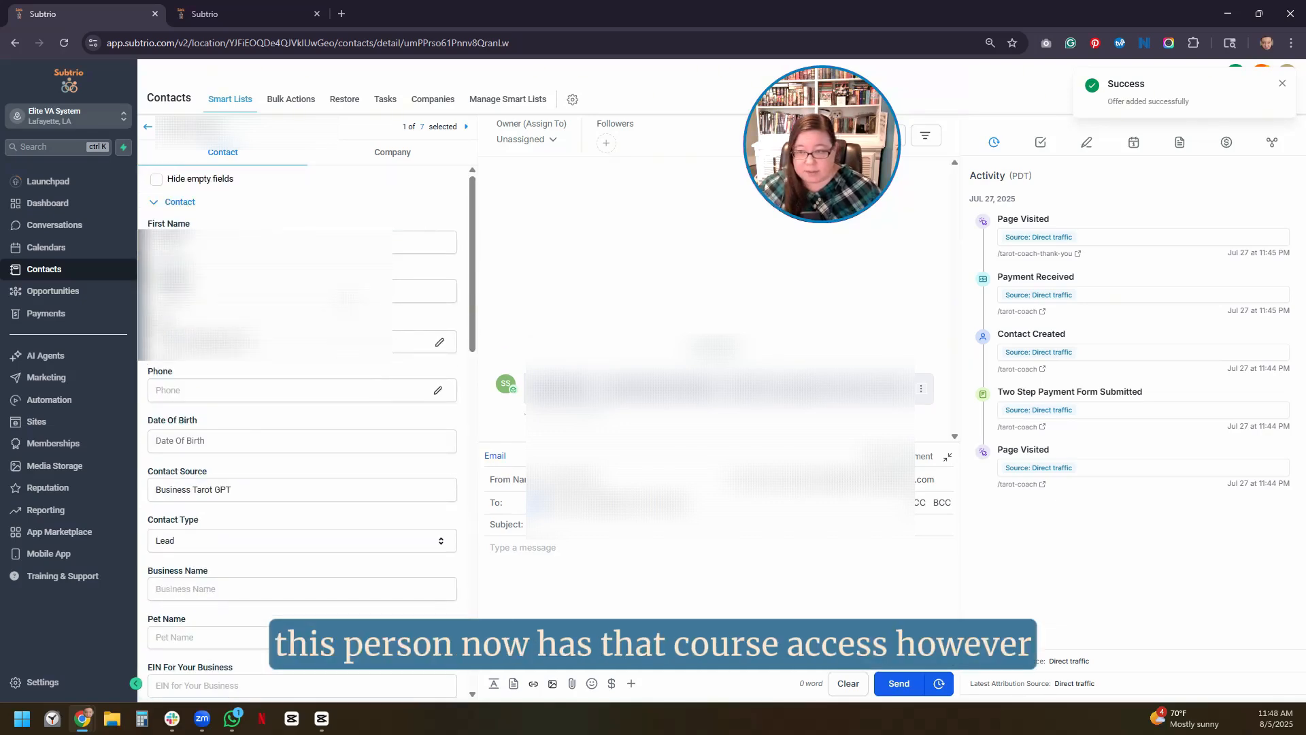
{"action": "scroll", "coordinate": [287, 322], "scroll_direction": "down", "scroll_amount": 4}
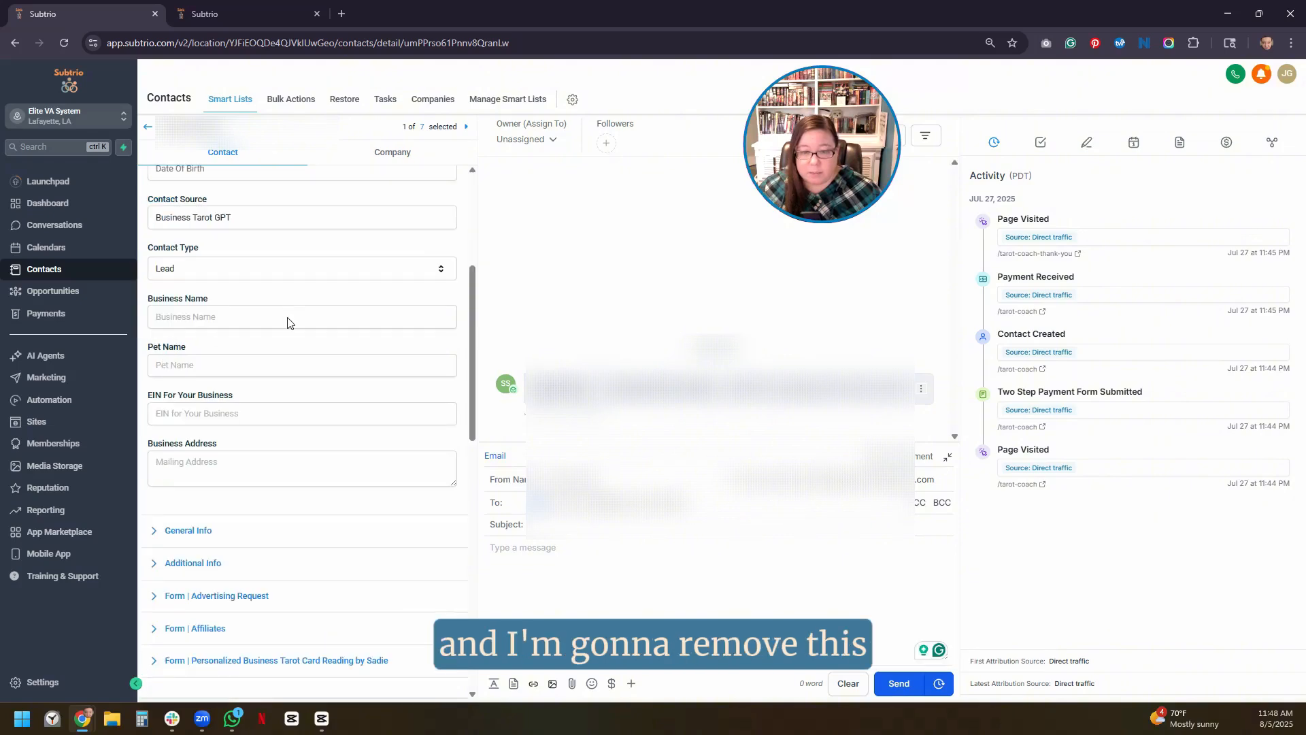
{"action": "scroll", "coordinate": [287, 322], "scroll_direction": "down", "scroll_amount": 6}
{"action": "scroll", "coordinate": [338, 406], "scroll_direction": "down", "scroll_amount": 3}
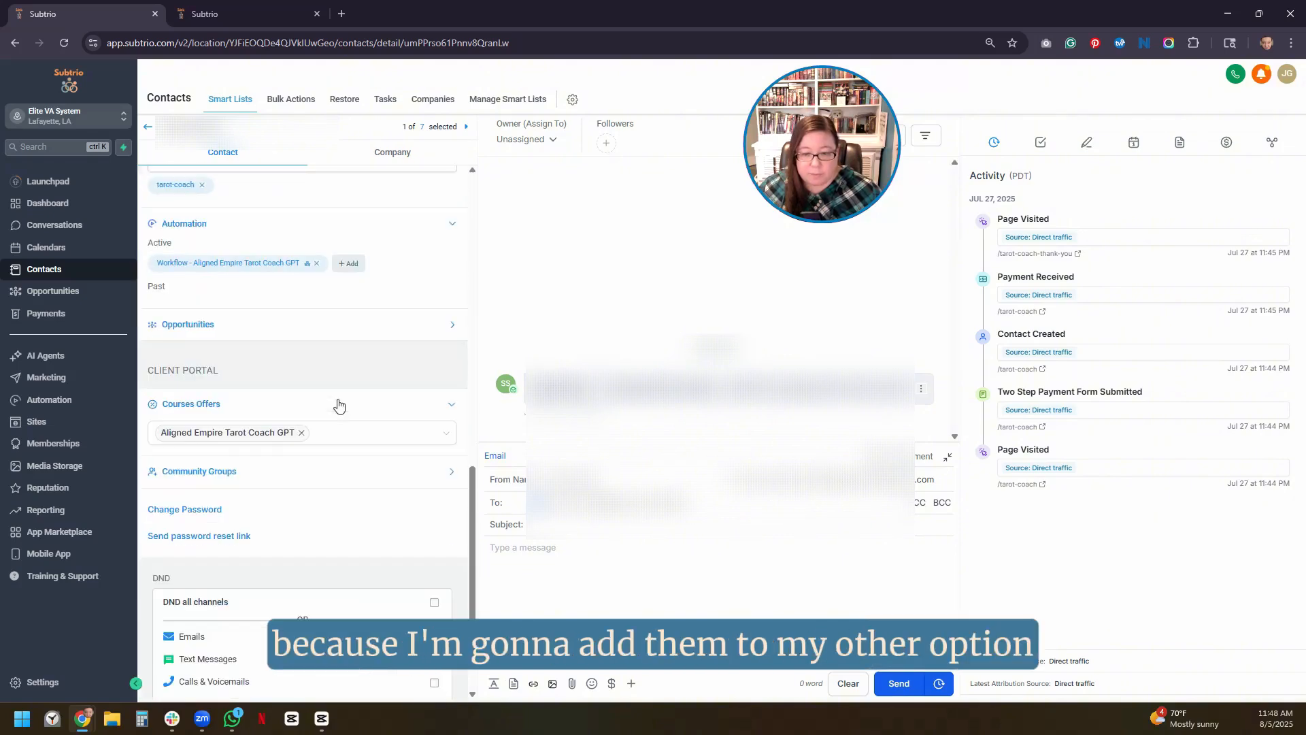
{"action": "left_click", "coordinate": [301, 434]}
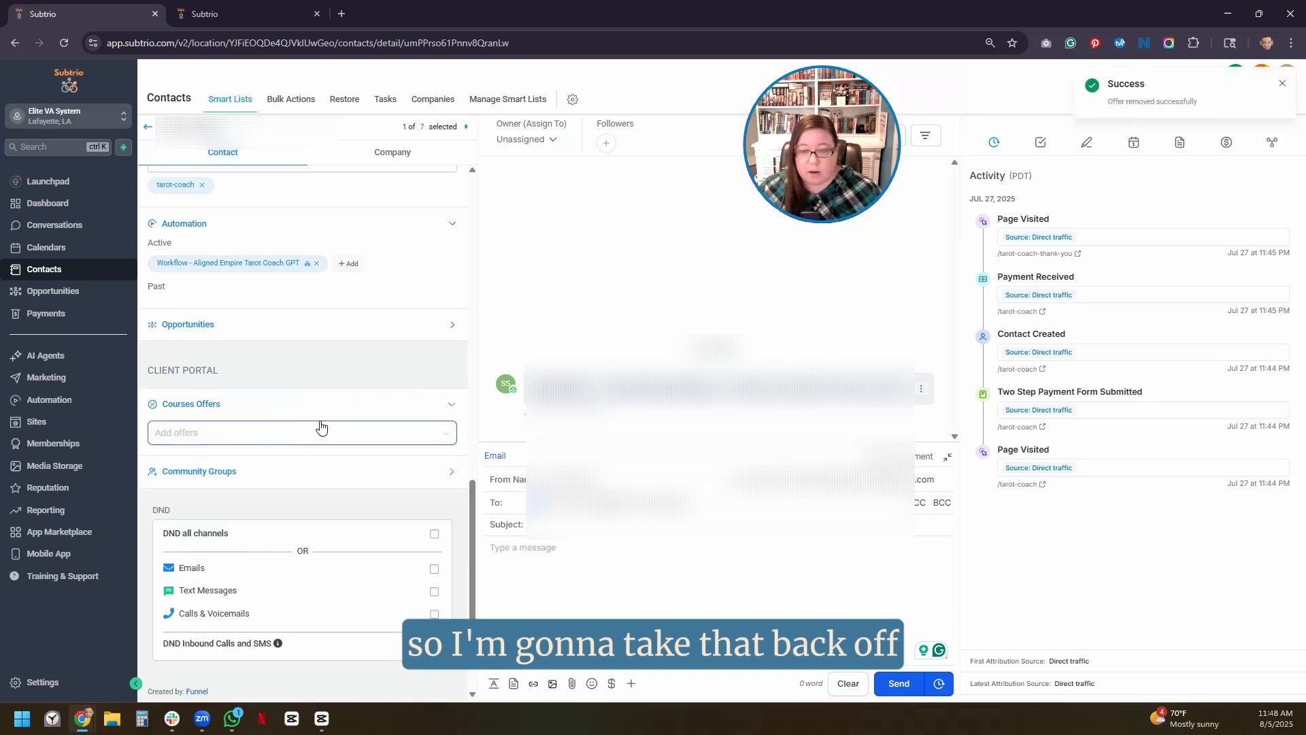
{"action": "scroll", "coordinate": [321, 427], "scroll_direction": "up", "scroll_amount": 10}
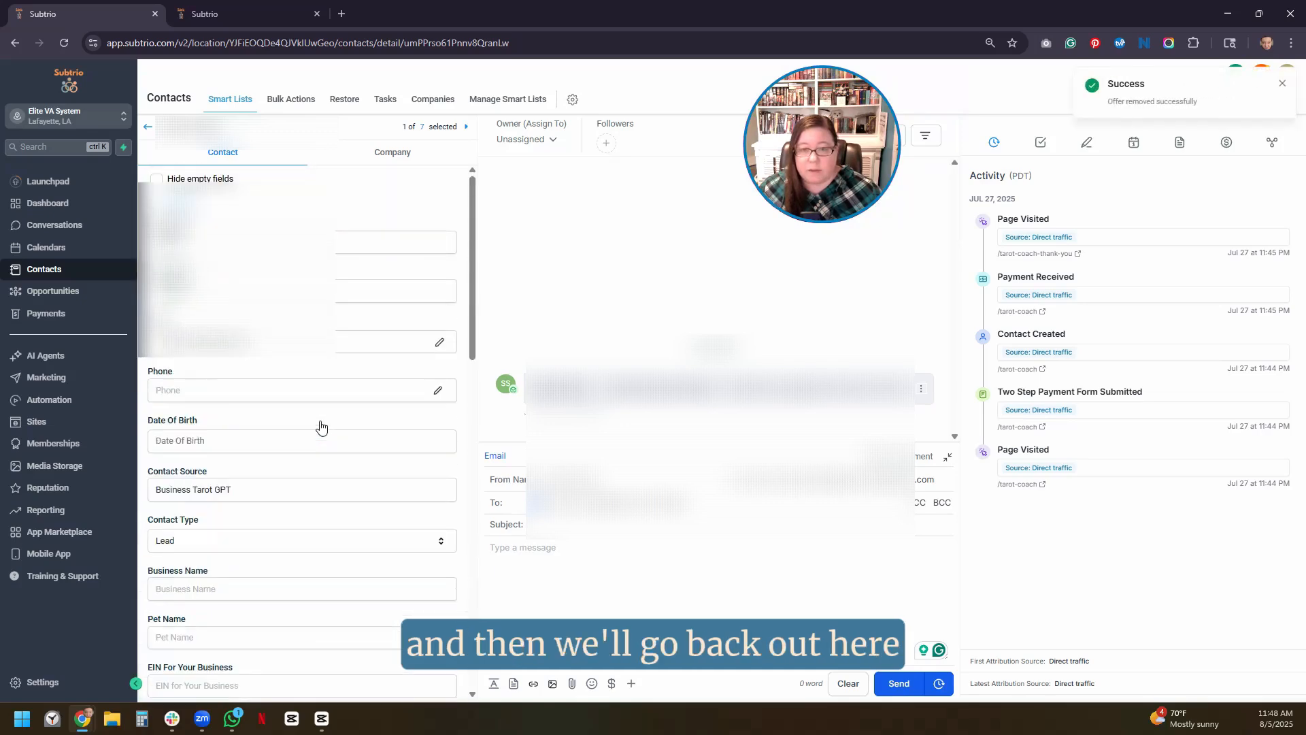
{"action": "left_click", "coordinate": [147, 126]}
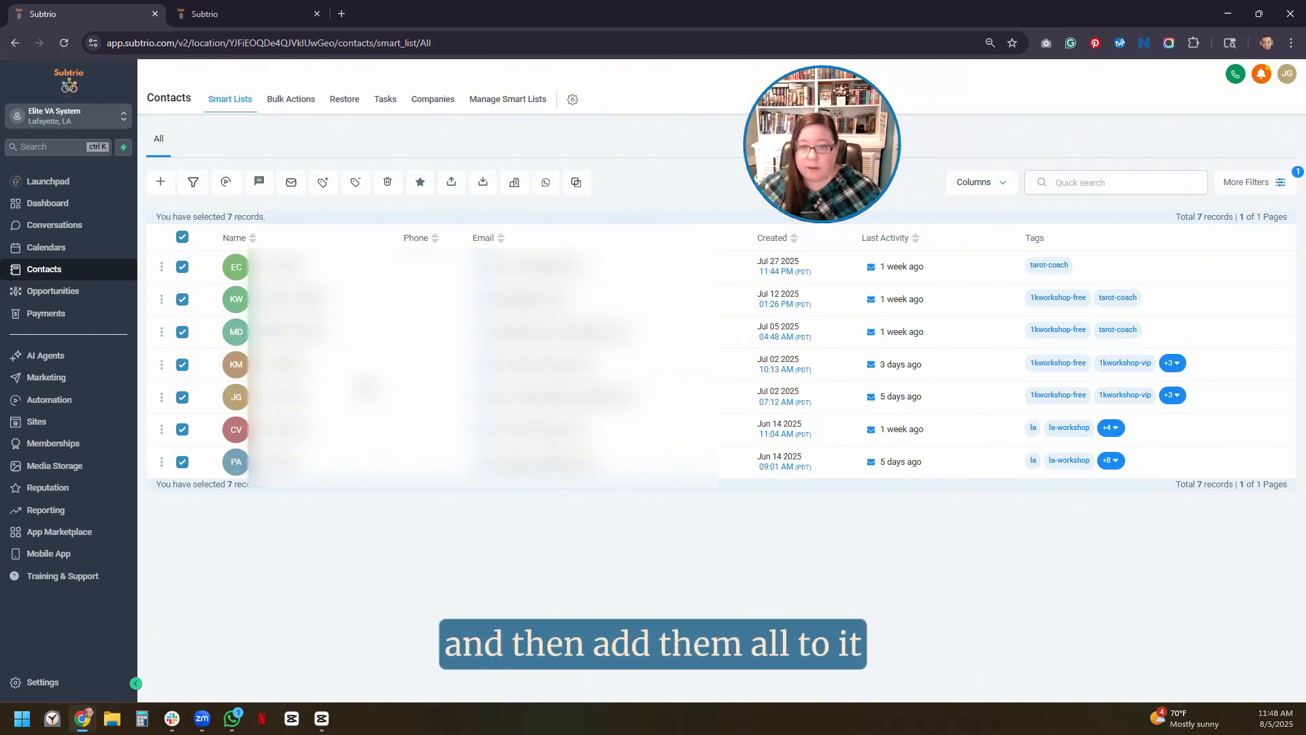
- Duplicate the Aligned Empire Tarot Coach GPT workflow under the name "Oops - Aligned Empire Tarot Coach GPT"
{"action": "left_click", "coordinate": [216, 24]}
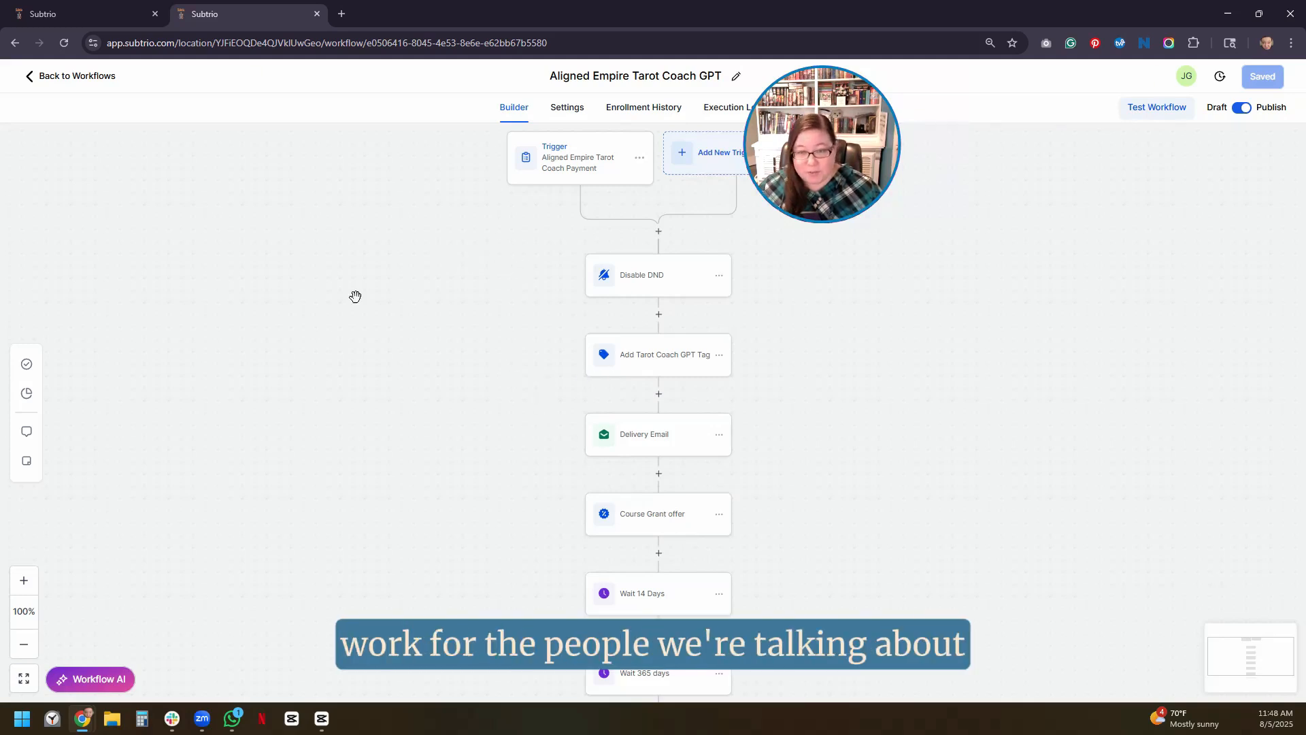
{"action": "left_click", "coordinate": [34, 80]}
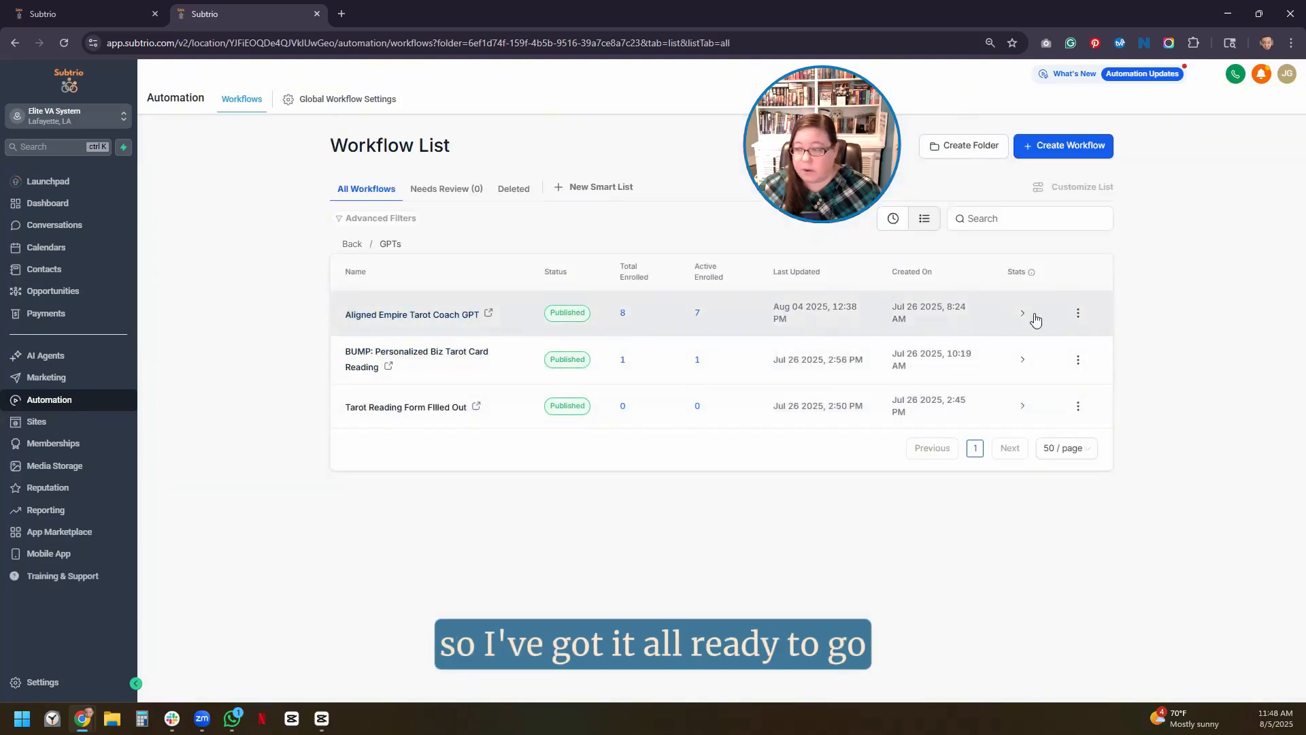
{"action": "left_click", "coordinate": [1077, 313]}
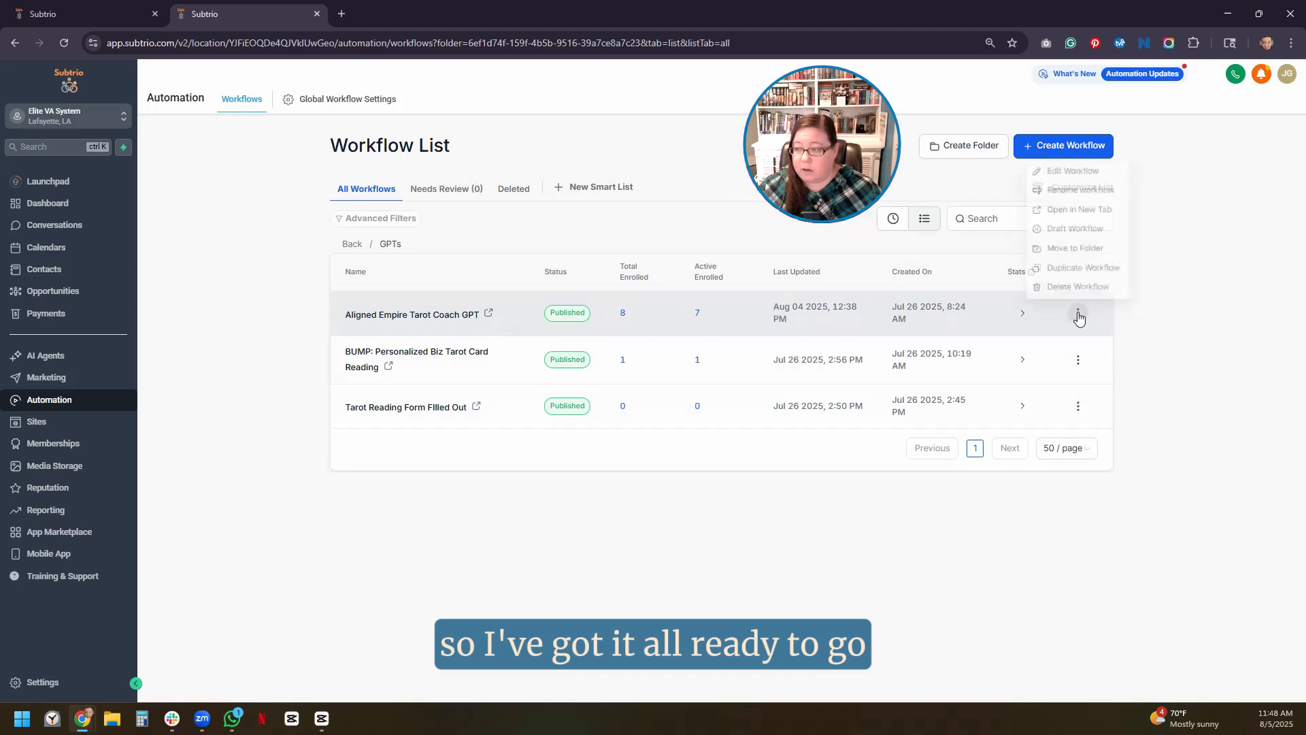
{"action": "left_click", "coordinate": [1084, 265]}
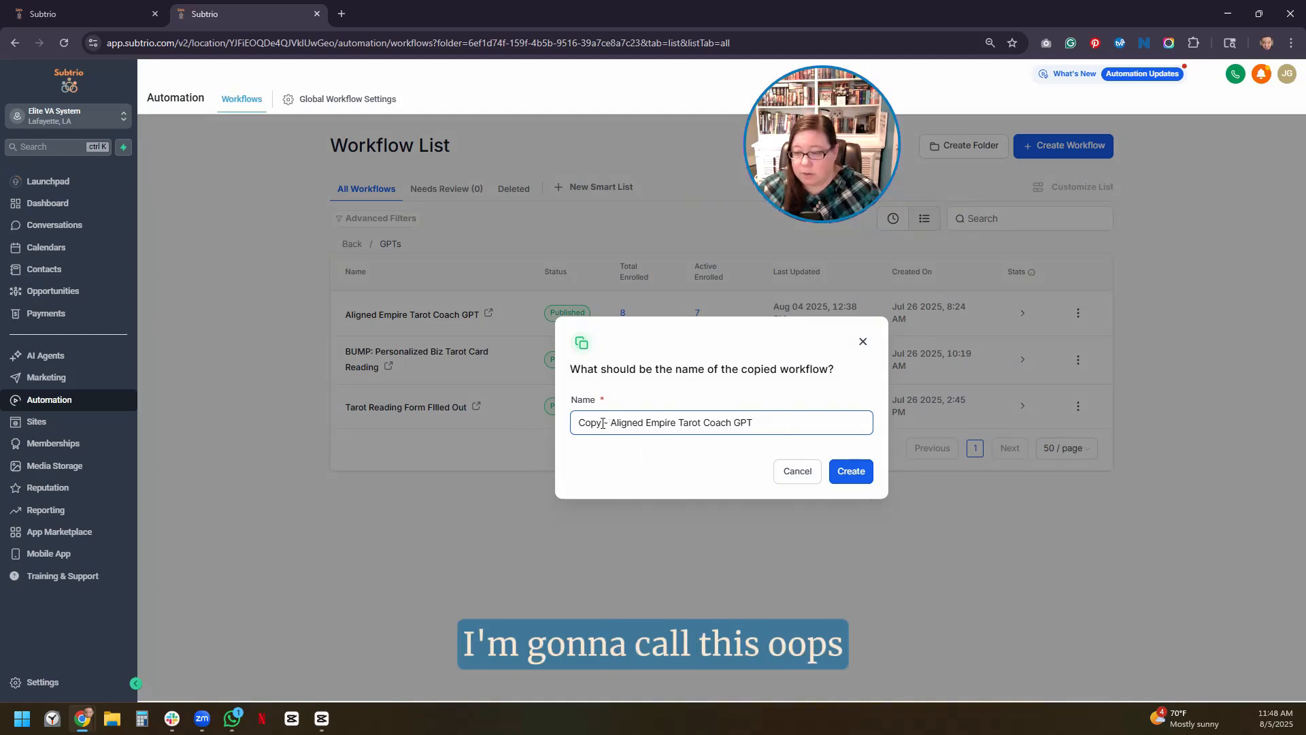
{"action": "left_click_drag", "start_coordinate": [603, 422], "coordinate": [565, 429]}
{"action": "type", "text": "Oops"}
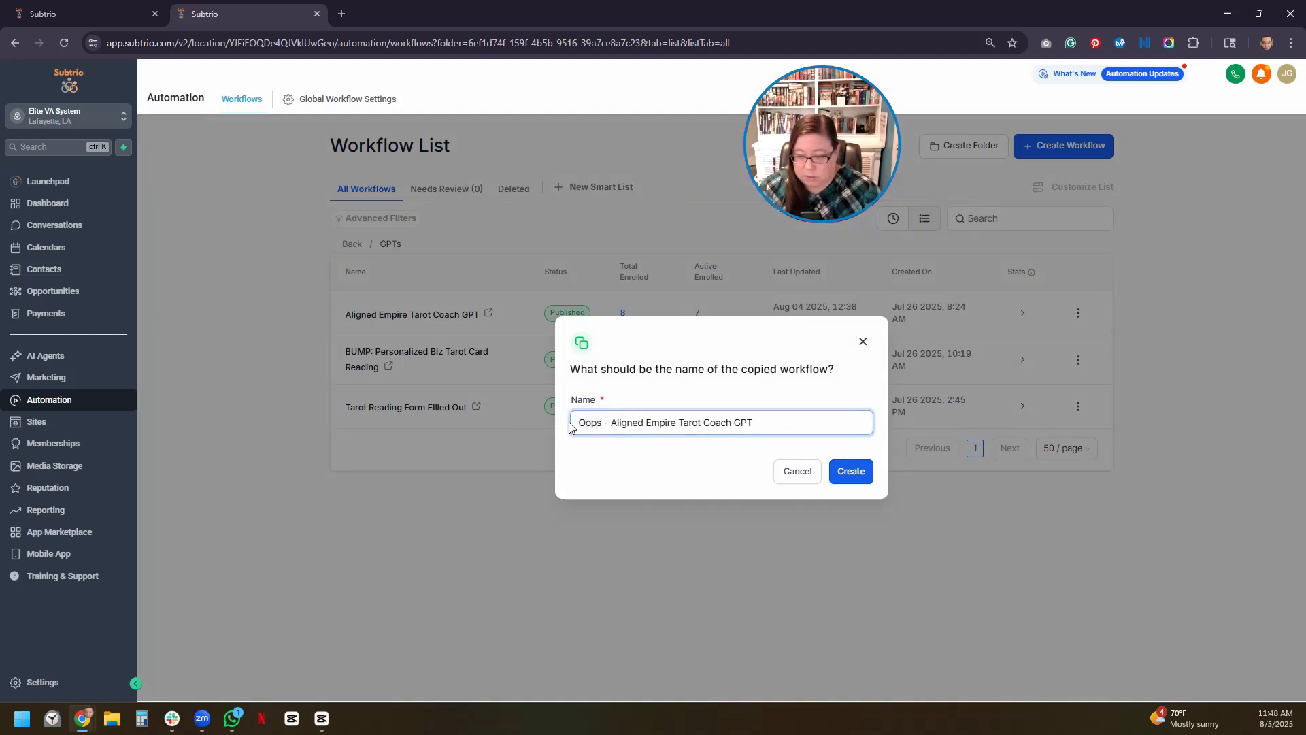
{"action": "left_click", "coordinate": [843, 479]}
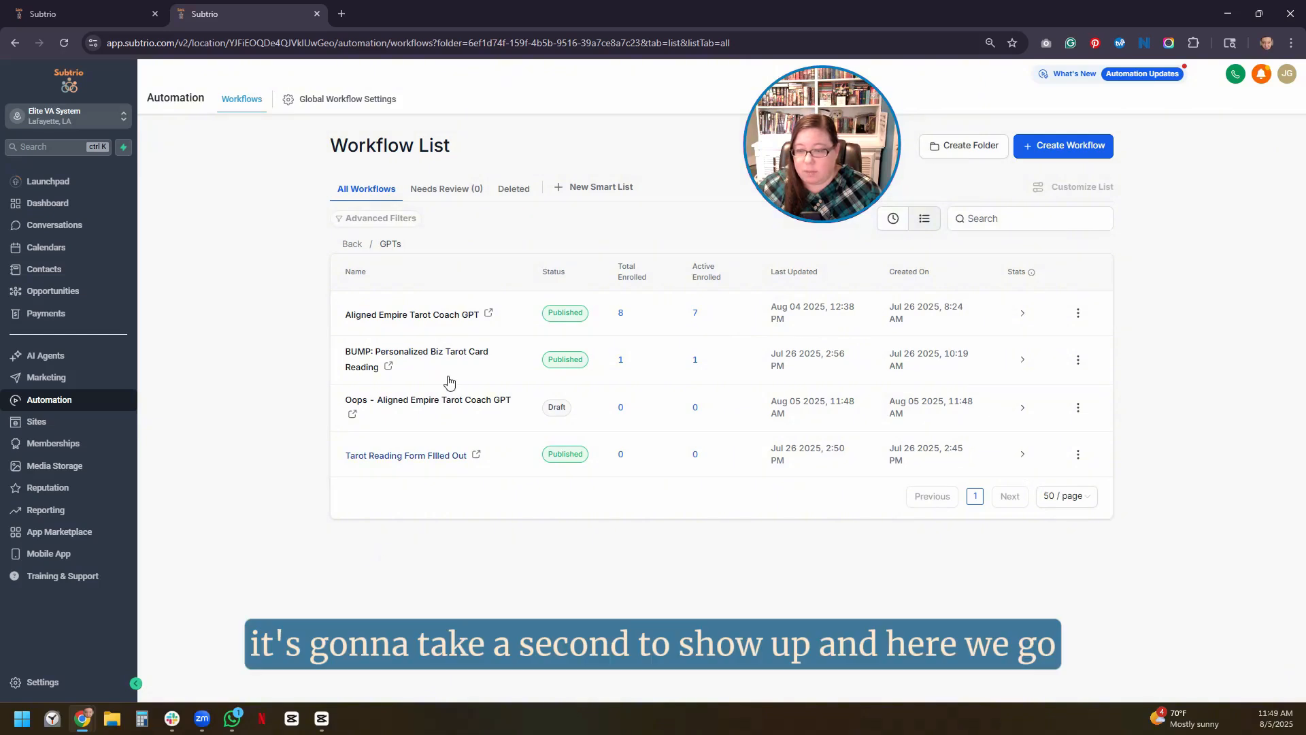
- In the duplicated Oops workflow, move the Course Grant offer action directly below the trigger, before Disable DND
{"action": "left_click", "coordinate": [411, 406]}
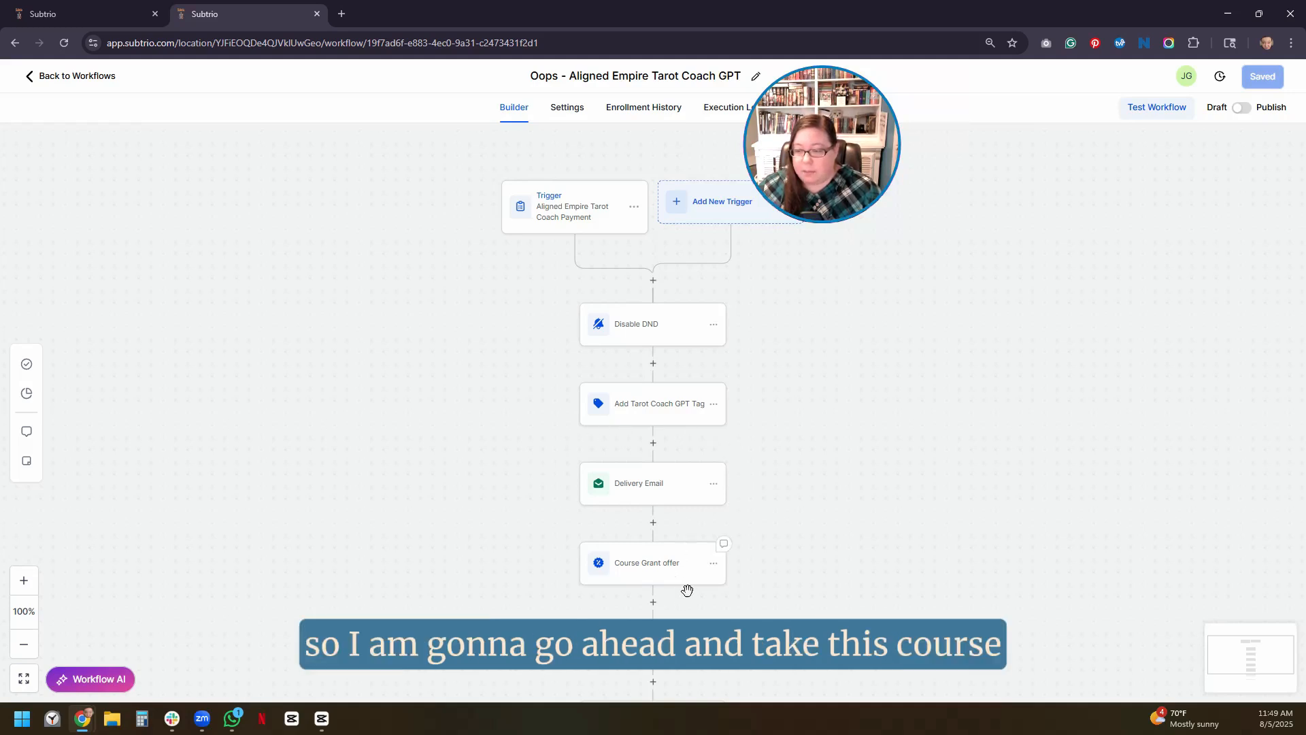
{"action": "left_click", "coordinate": [712, 563]}
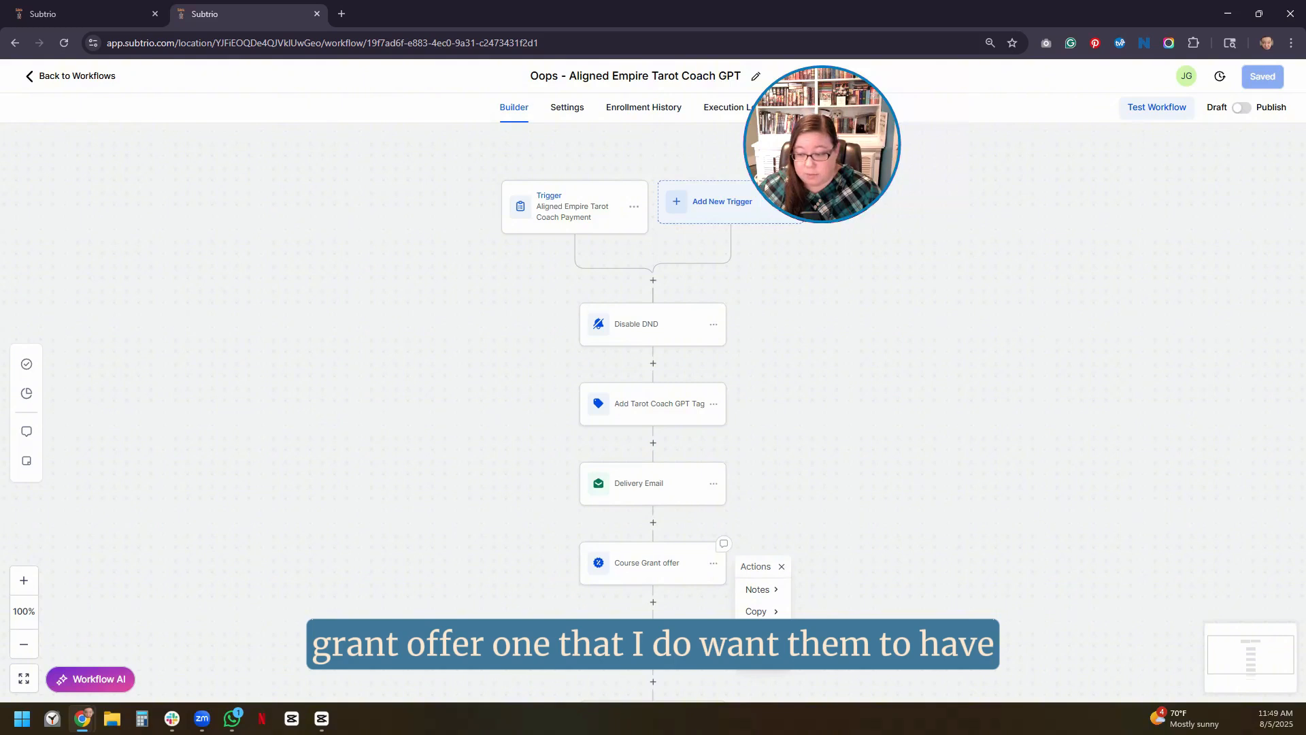
{"action": "left_click", "coordinate": [819, 592]}
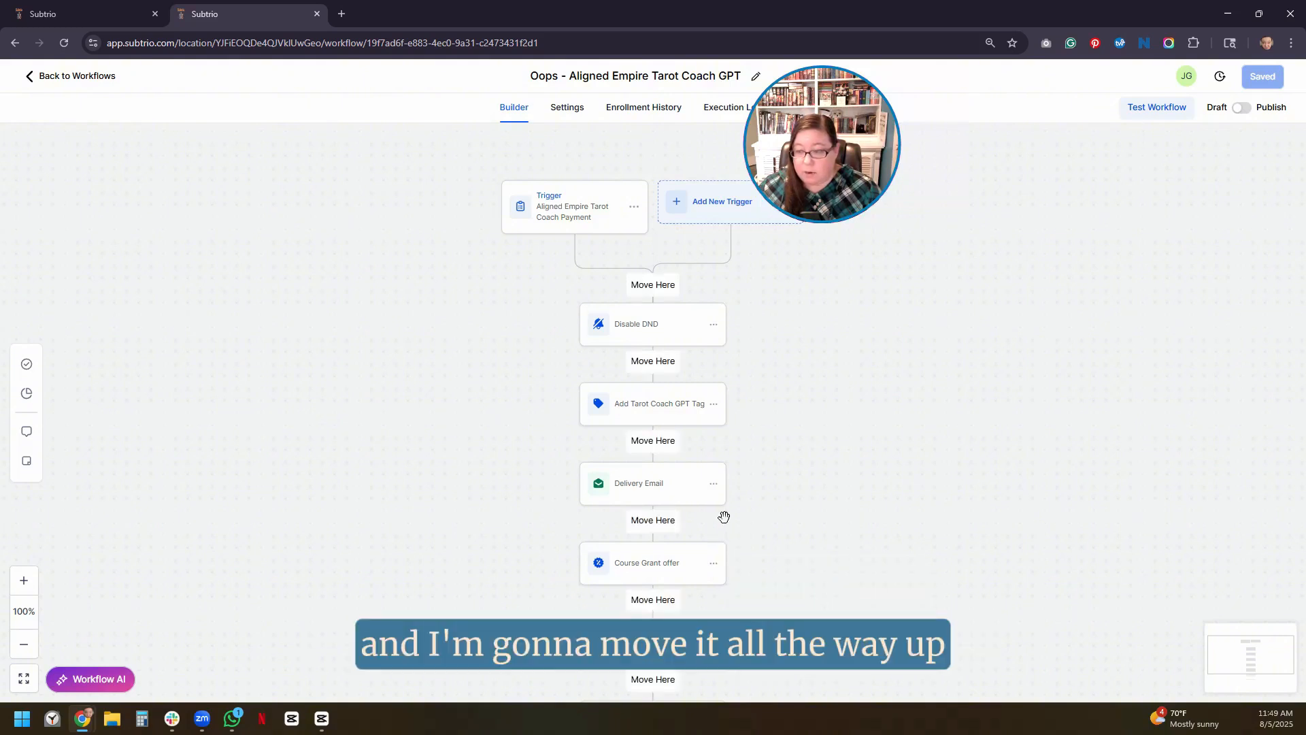
{"action": "left_click", "coordinate": [654, 284]}
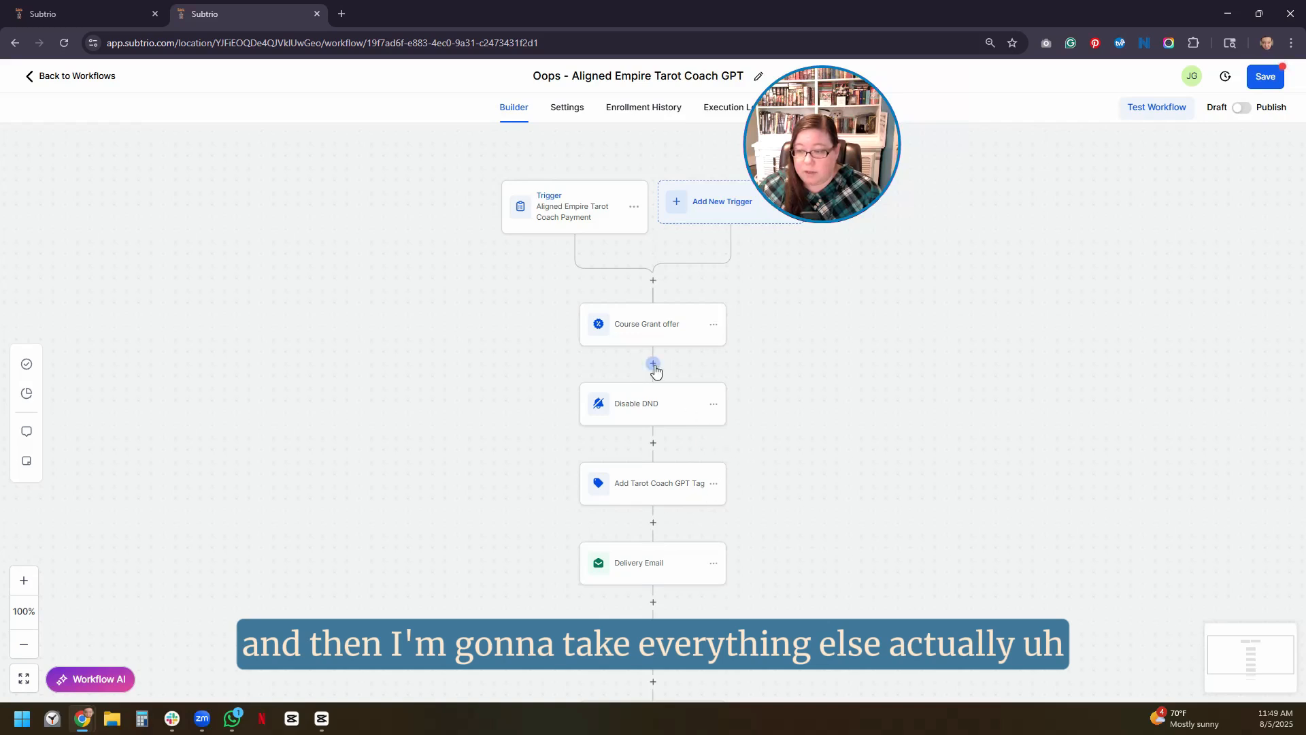
{"action": "left_click", "coordinate": [653, 364]}
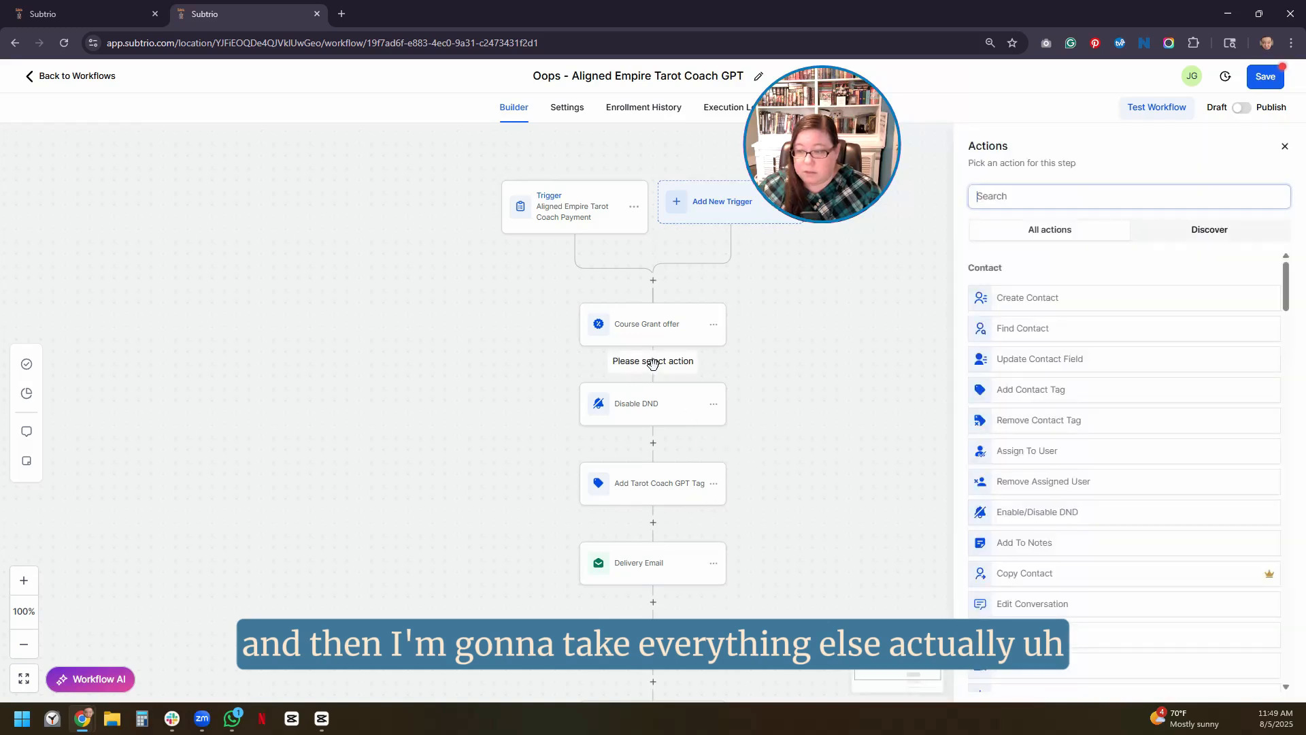
{"action": "left_click", "coordinate": [707, 406]}
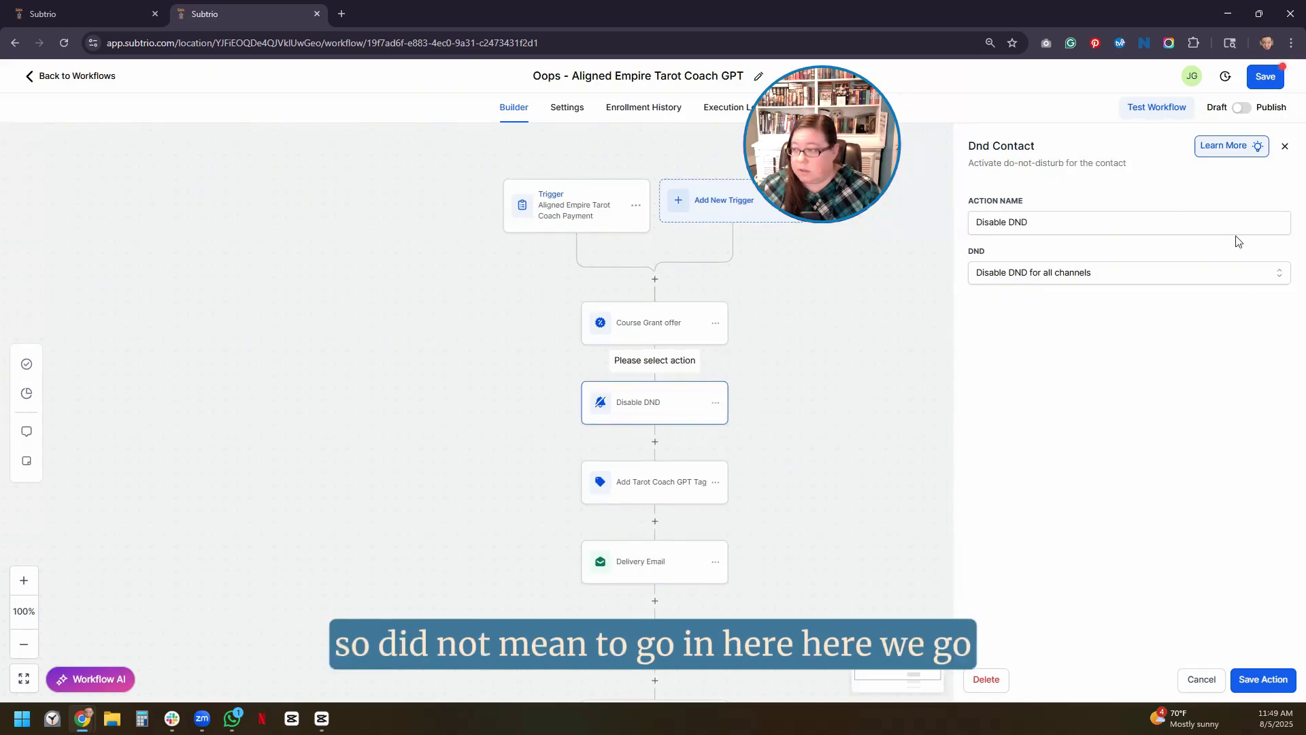
{"action": "left_click", "coordinate": [1285, 146]}
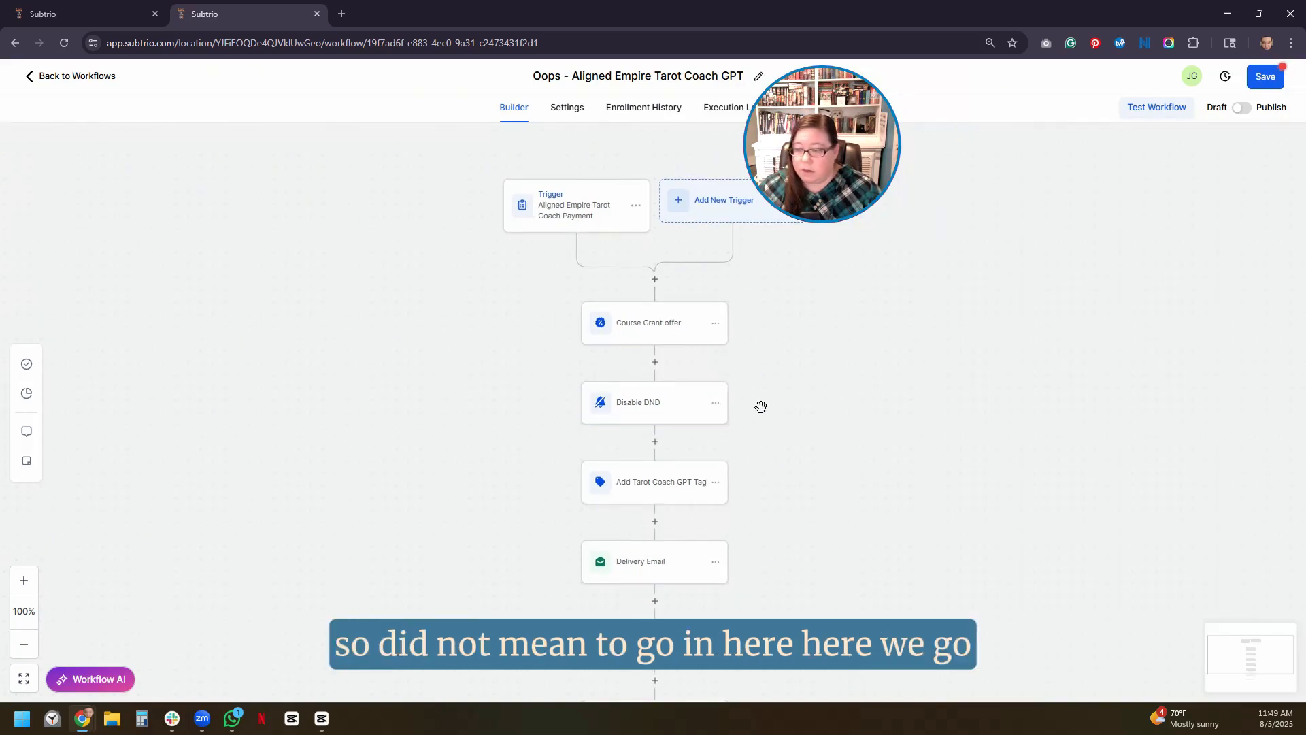
- Delete Disable DND and all actions below it from the Oops workflow, and check the offer set in the Course Grant offer action
{"action": "left_click", "coordinate": [713, 406]}
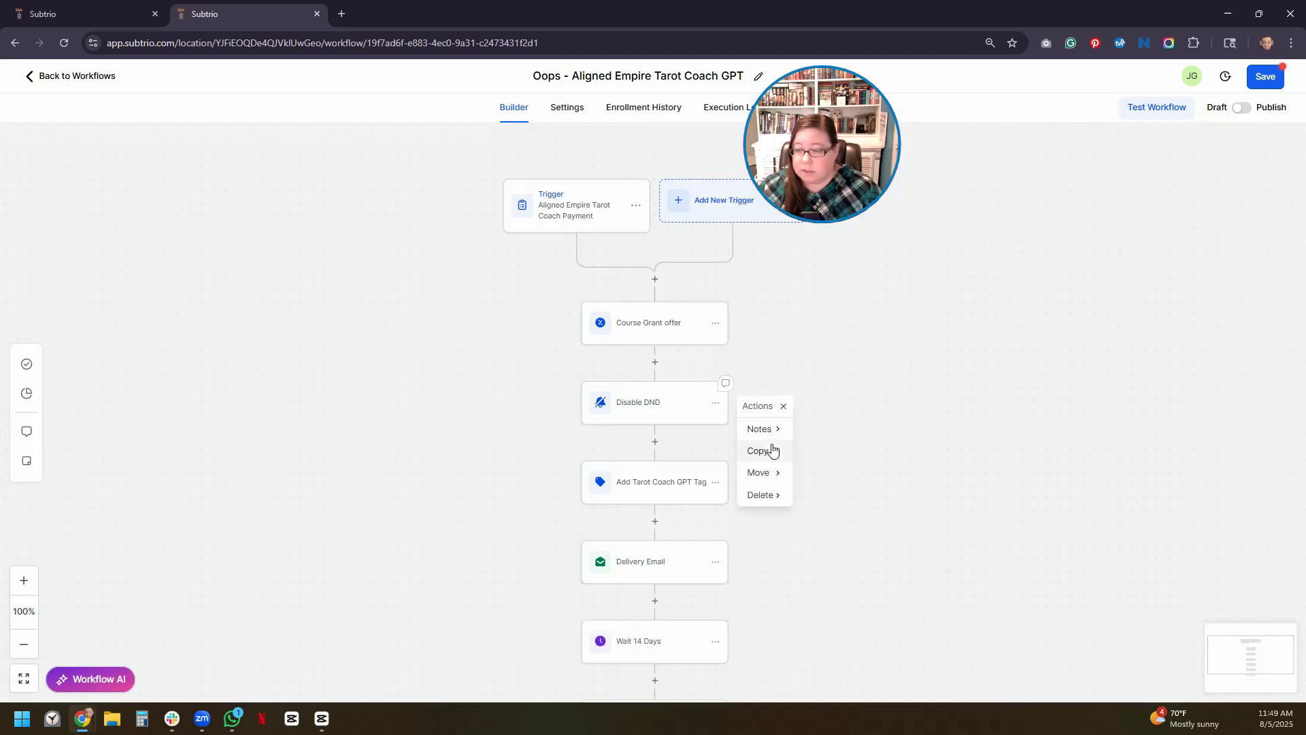
{"action": "left_click", "coordinate": [770, 497]}
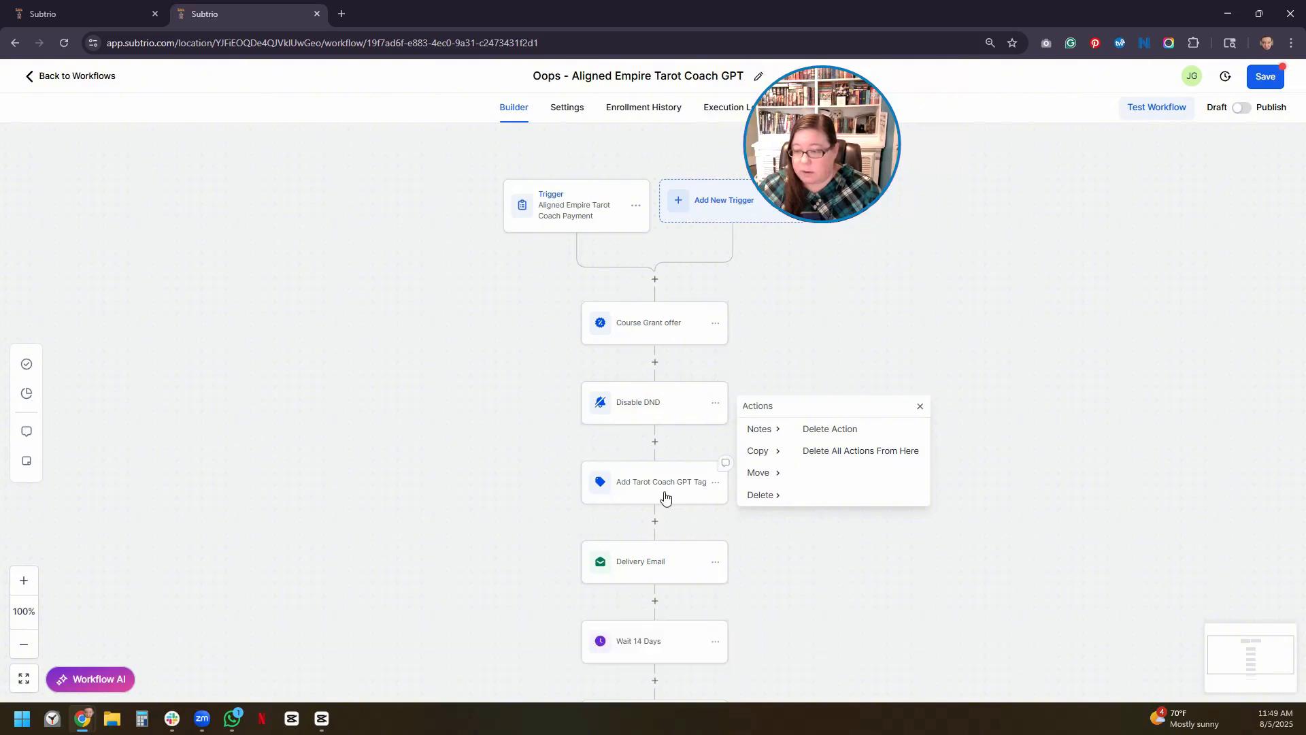
{"action": "scroll", "coordinate": [664, 497], "scroll_direction": "down", "scroll_amount": 2}
{"action": "left_click", "coordinate": [873, 318]}
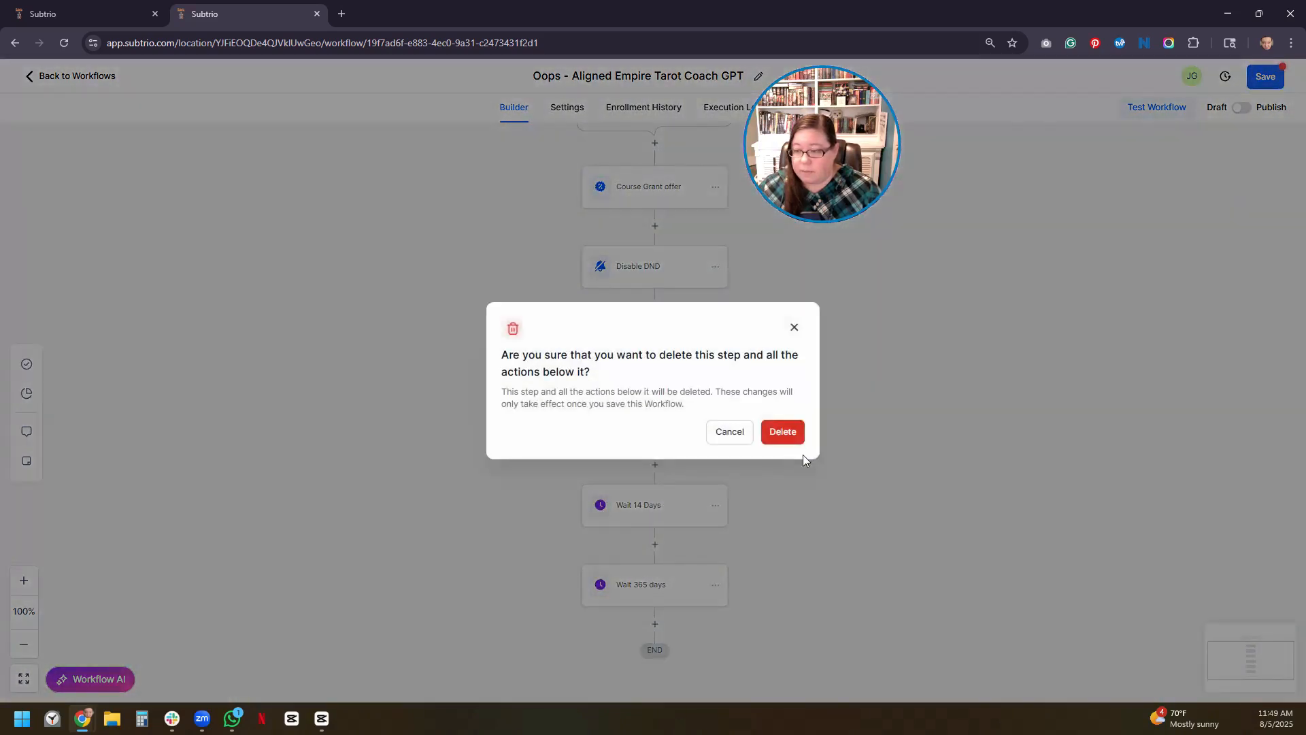
{"action": "left_click", "coordinate": [784, 434]}
{"action": "scroll", "coordinate": [772, 467], "scroll_direction": "up", "scroll_amount": 3}
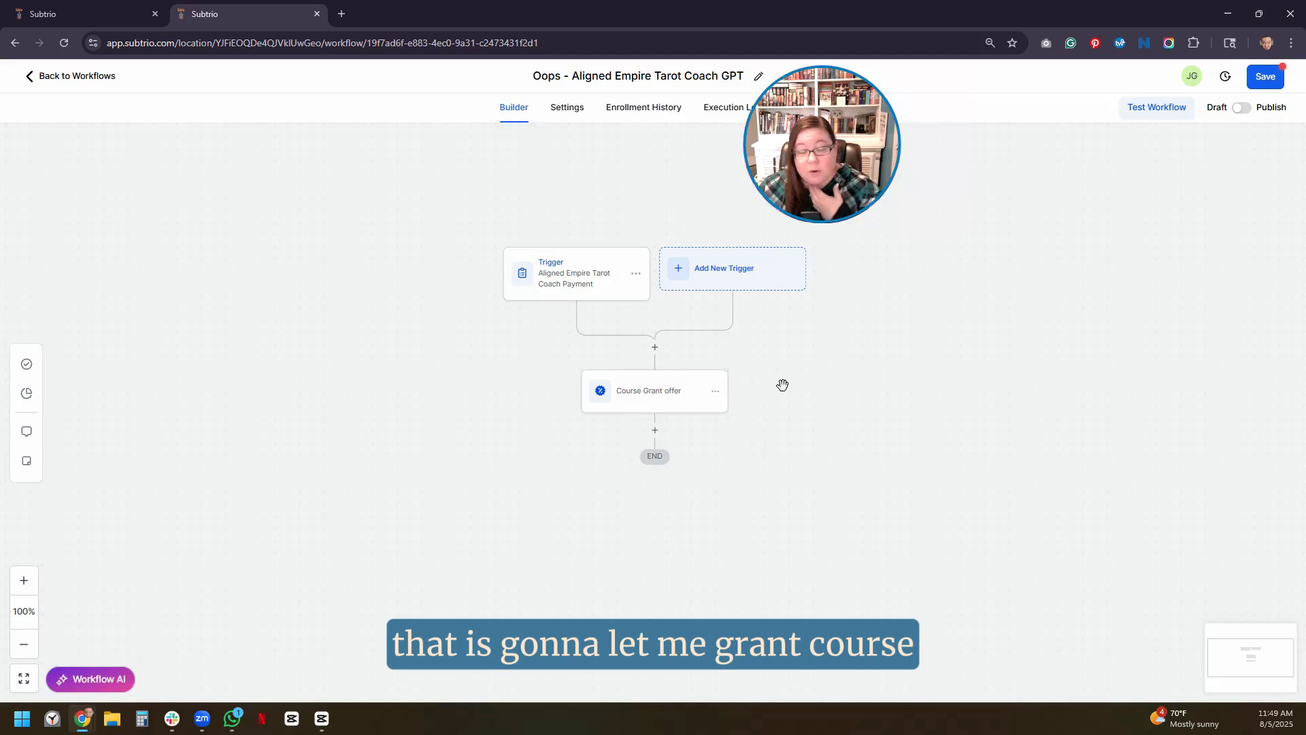
{"action": "left_click", "coordinate": [670, 402]}
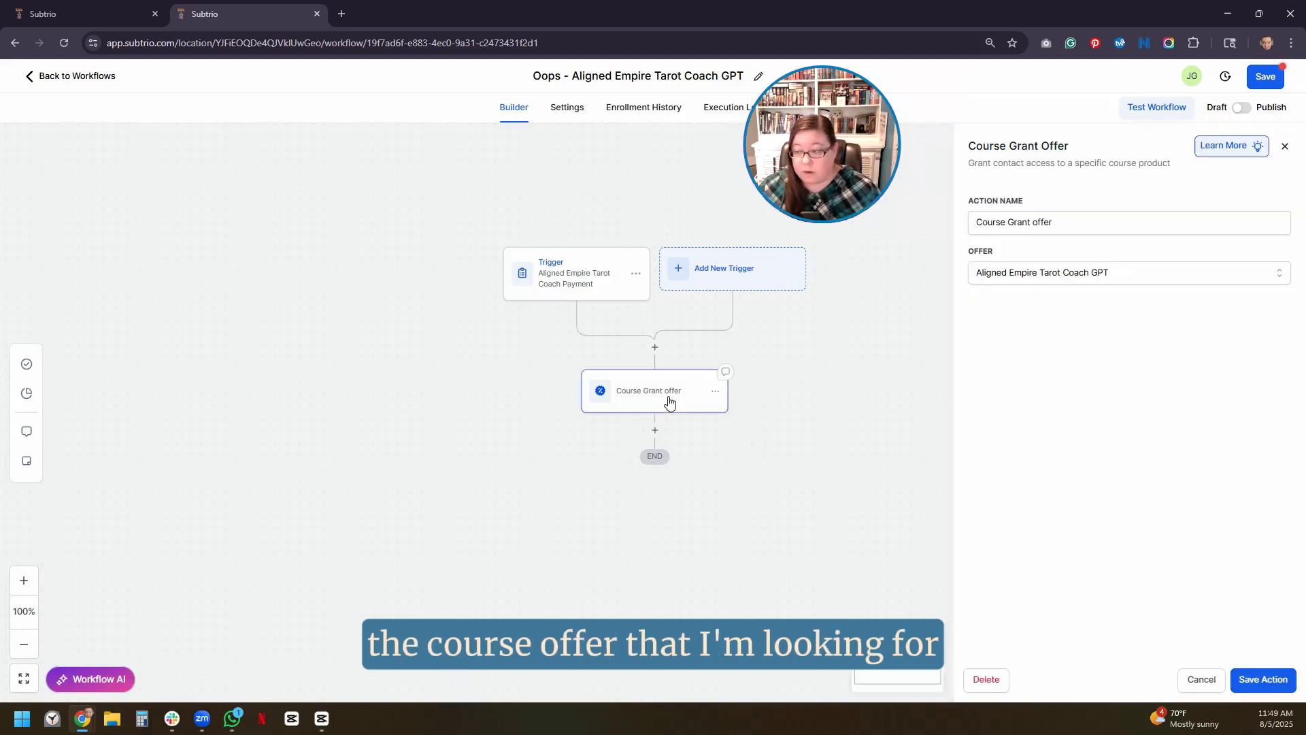
{"action": "left_click", "coordinate": [1201, 679]}
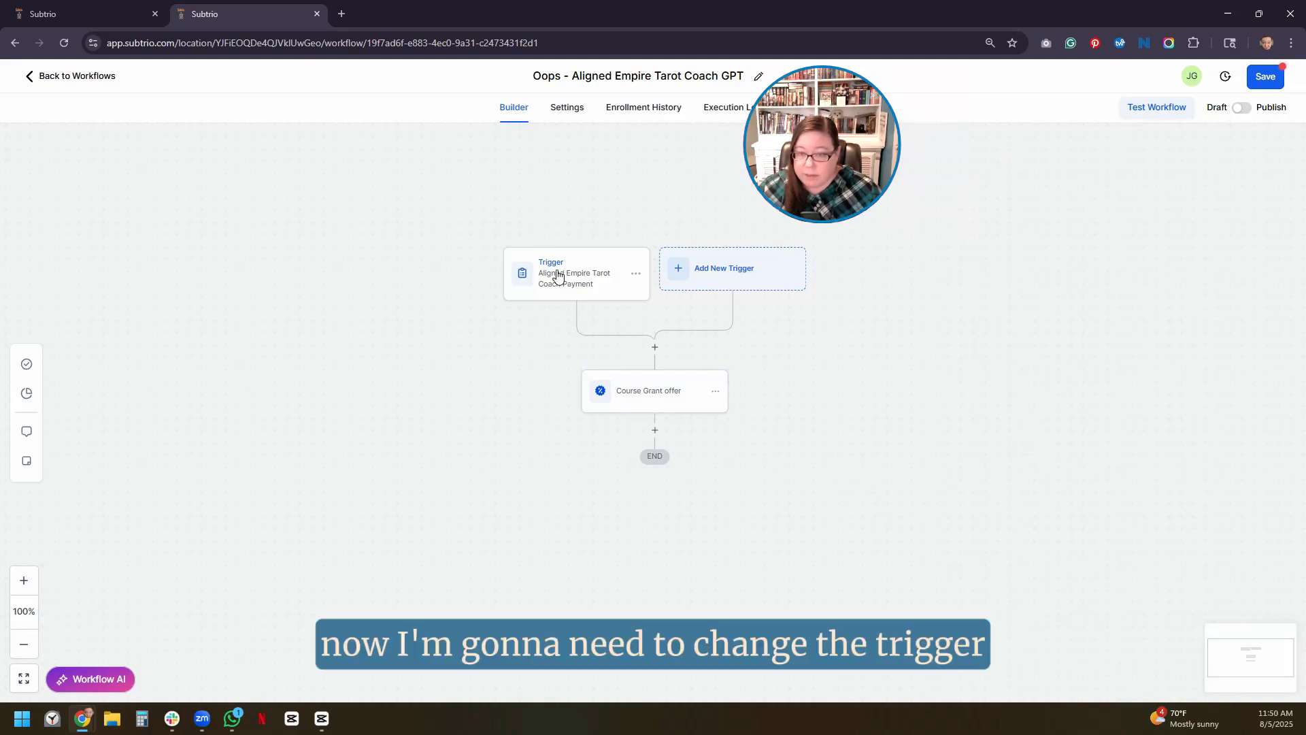
- Change the workflow's trigger type from Payment Received to Contact Tag
{"action": "left_click", "coordinate": [595, 284]}
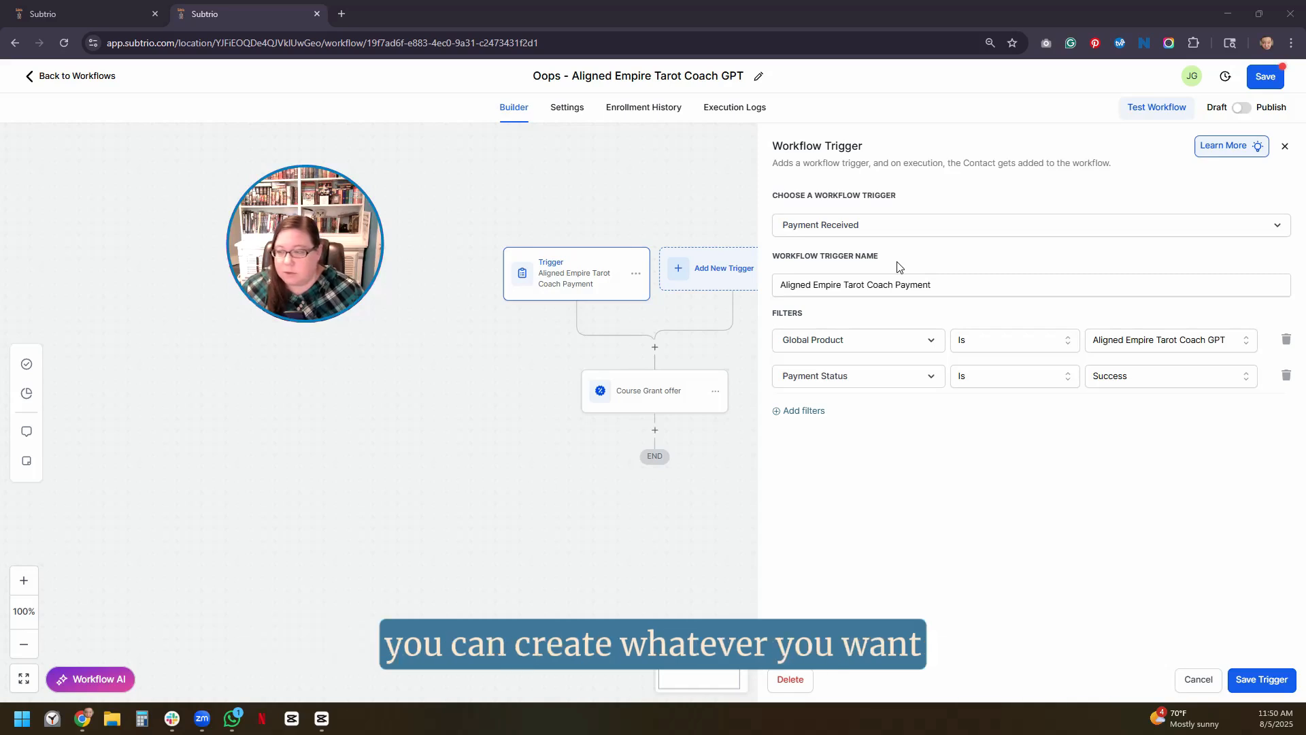
{"action": "left_click", "coordinate": [854, 234]}
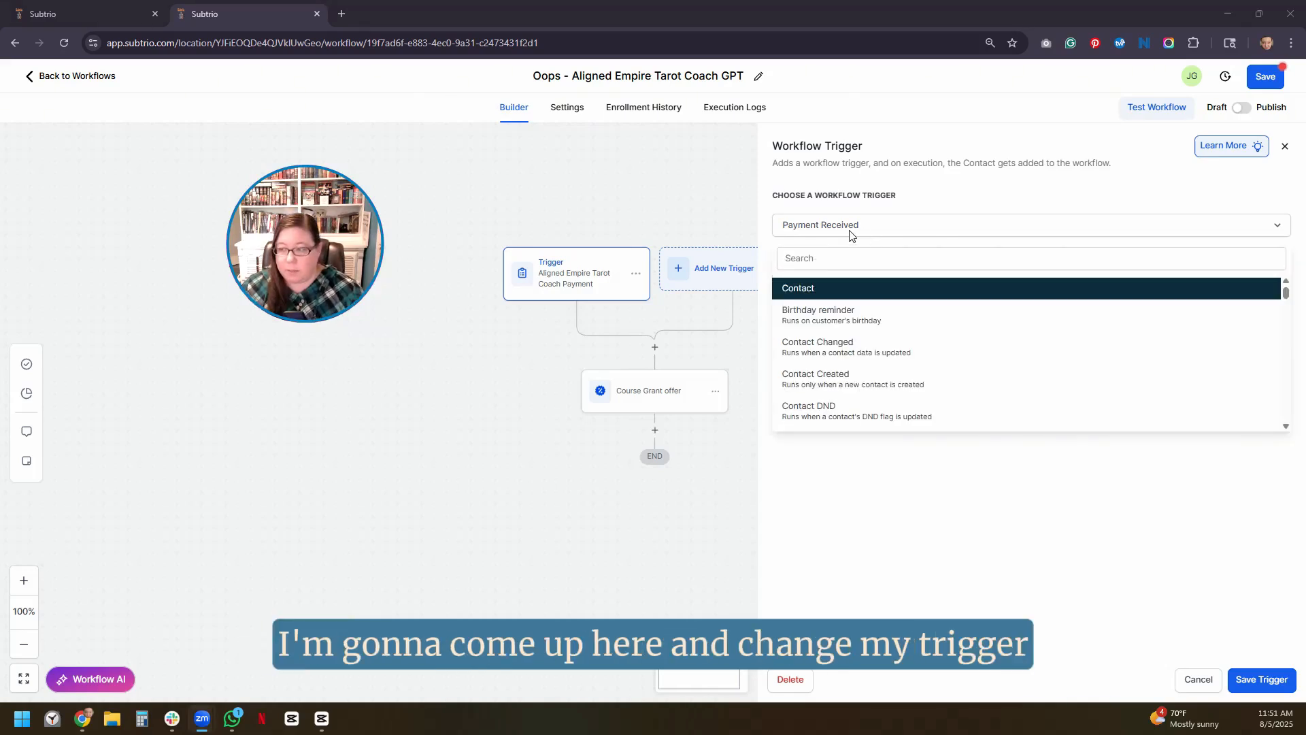
{"action": "left_click", "coordinate": [820, 259]}
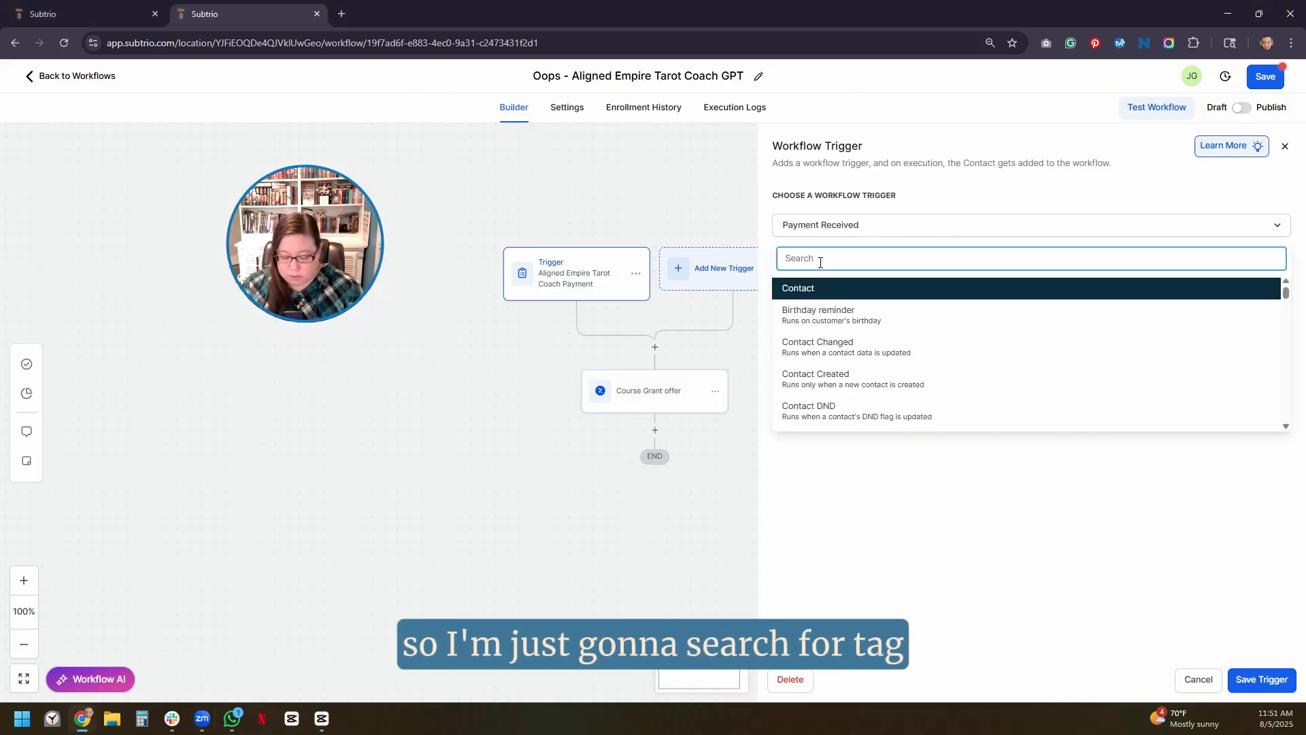
{"action": "type", "text": "tag"}
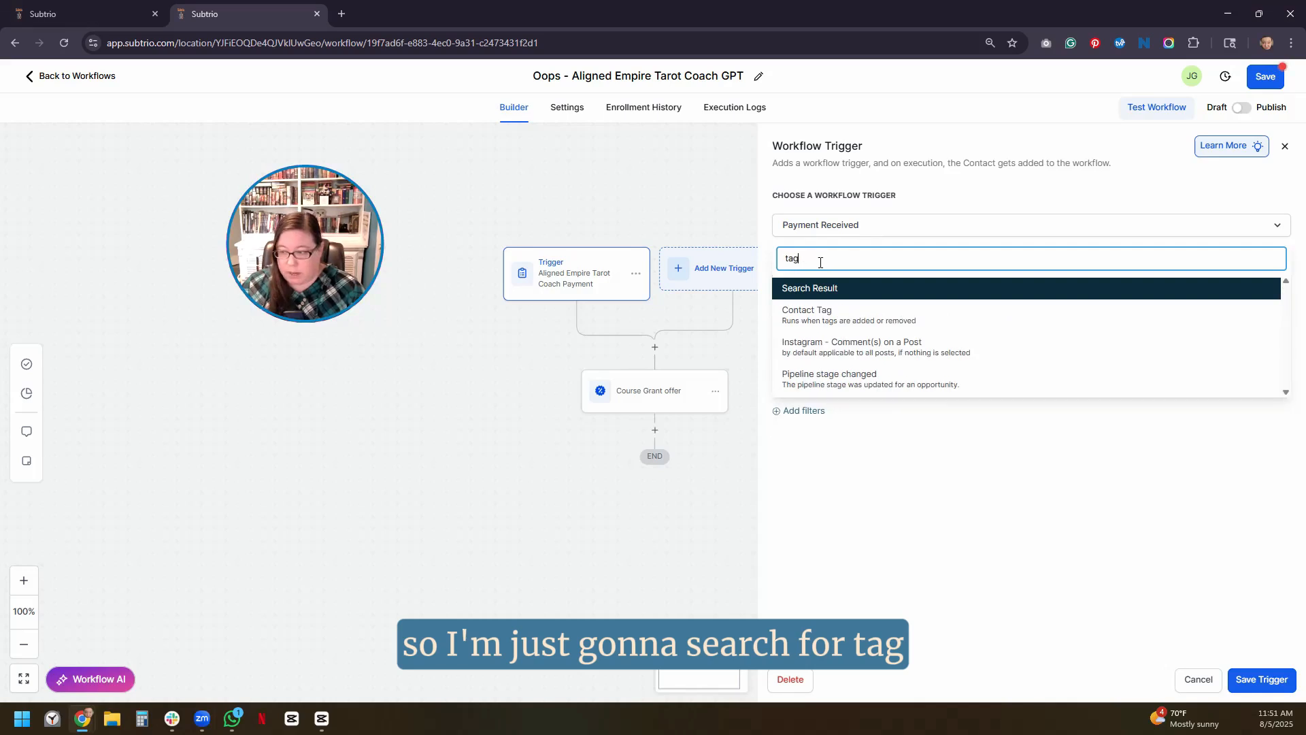
{"action": "left_click", "coordinate": [831, 313]}
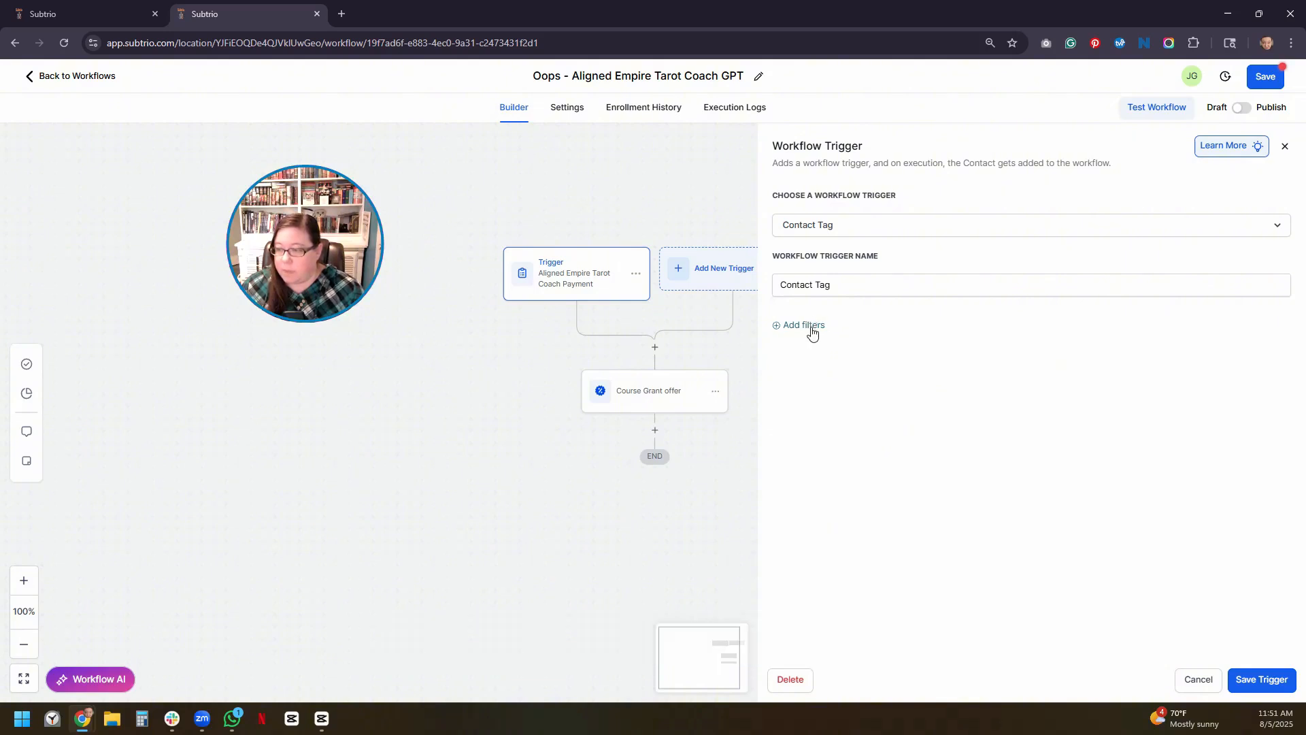
- Add a Tag Added filter with a newly created tag named oops to the Contact Tag trigger and save the trigger
{"action": "left_click", "coordinate": [808, 327]}
{"action": "left_click", "coordinate": [853, 351]}
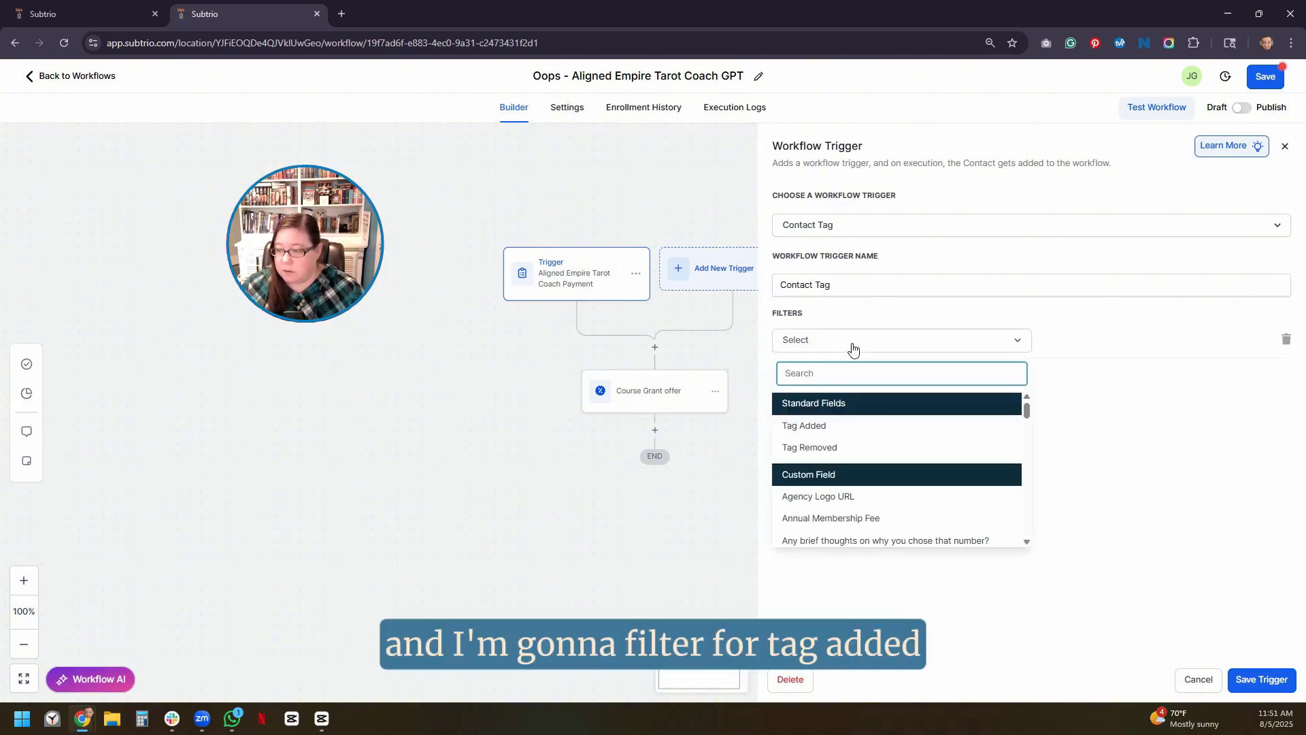
{"action": "left_click", "coordinate": [851, 425]}
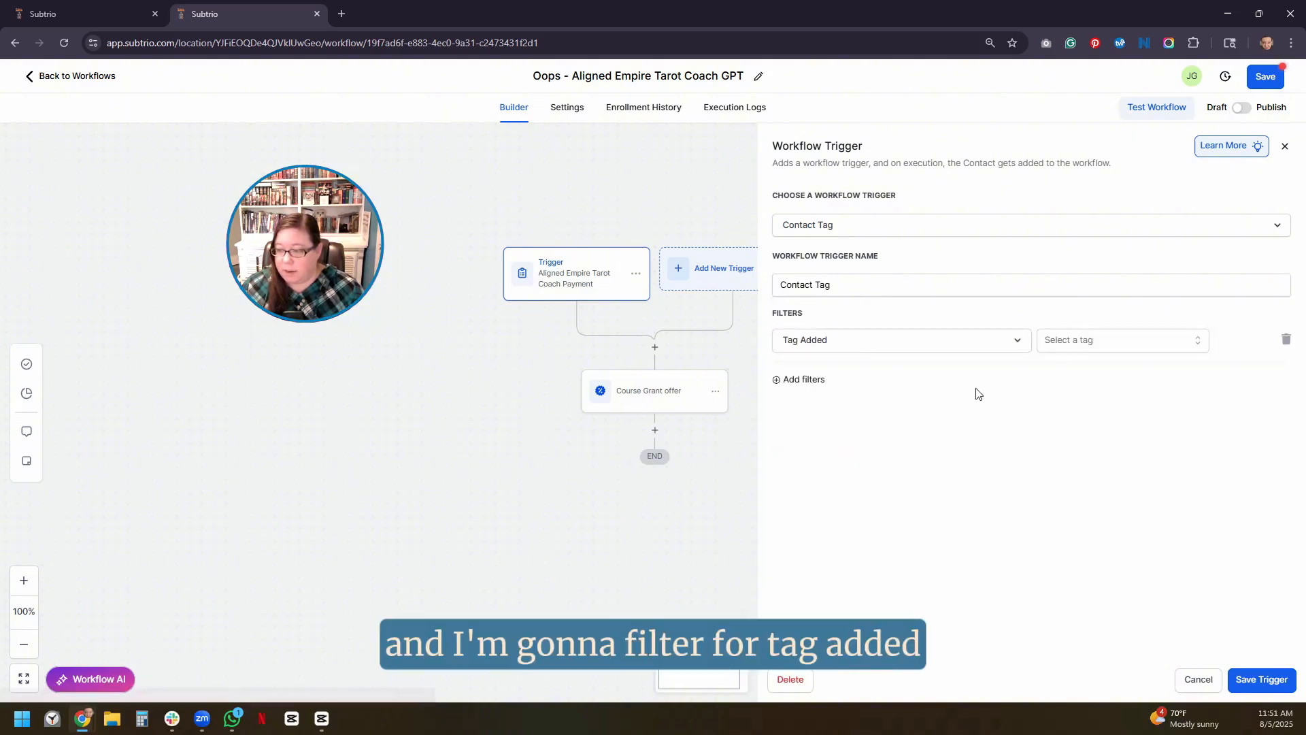
{"action": "left_click", "coordinate": [1133, 347]}
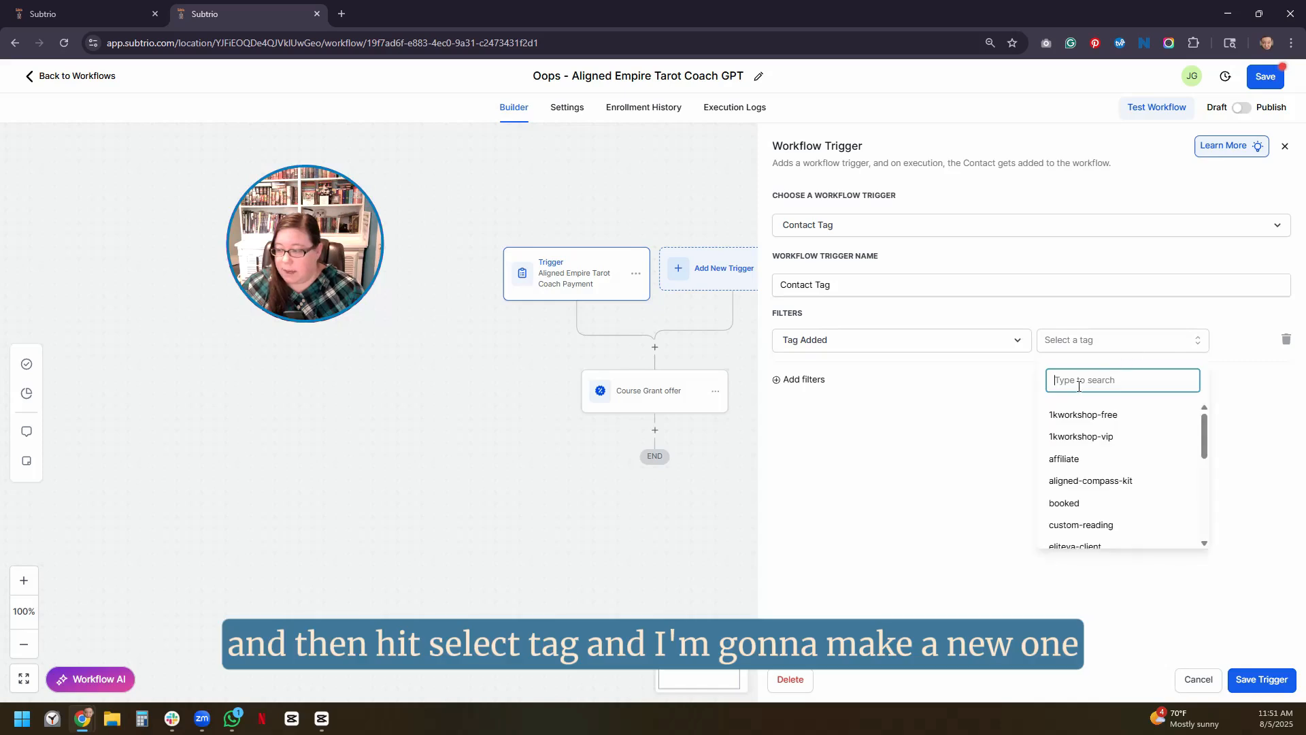
{"action": "type", "text": "oo"}
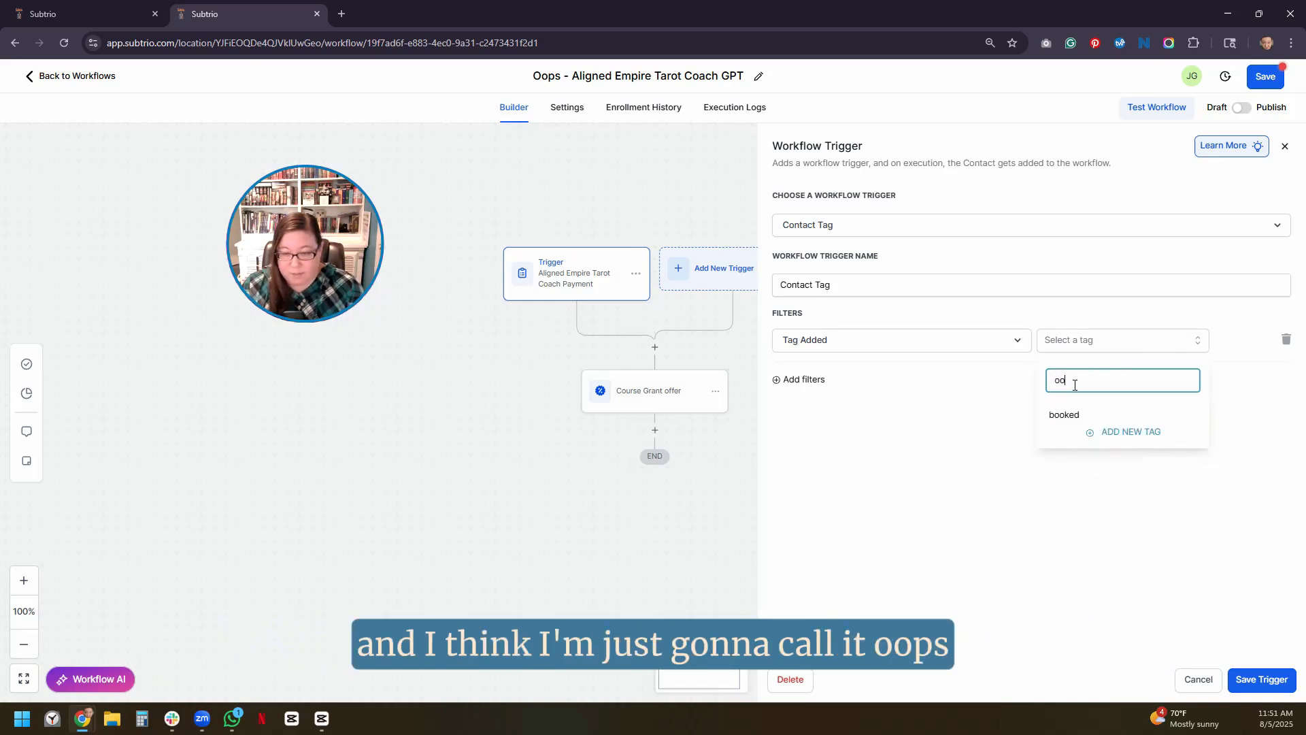
{"action": "type", "text": "ps"}
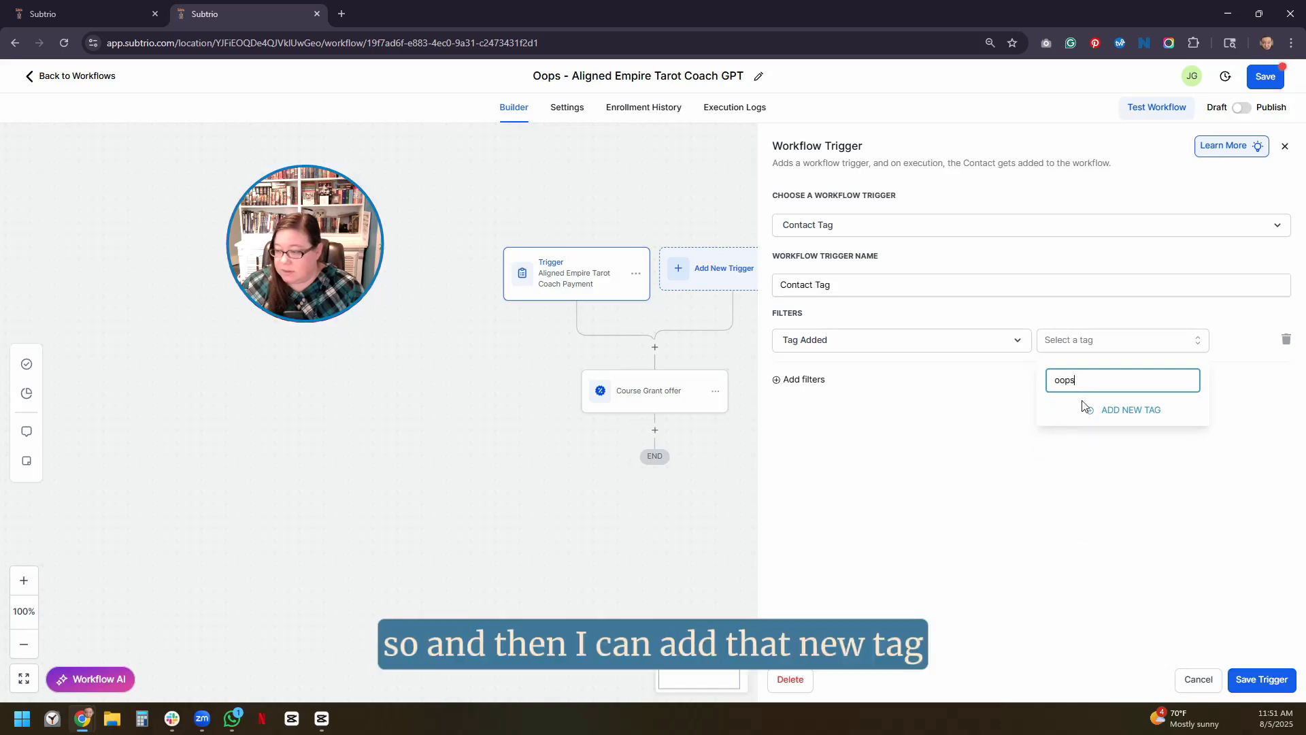
{"action": "left_click", "coordinate": [1127, 411]}
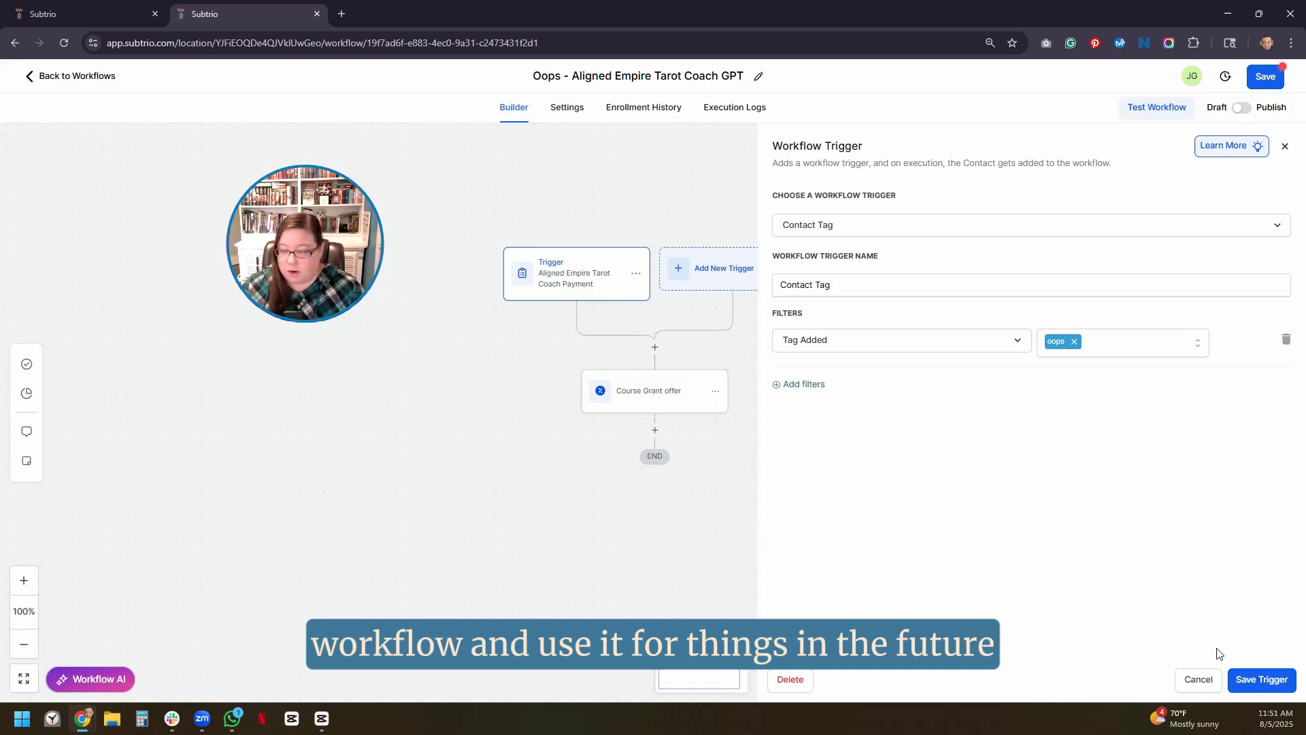
{"action": "left_click", "coordinate": [1250, 680]}
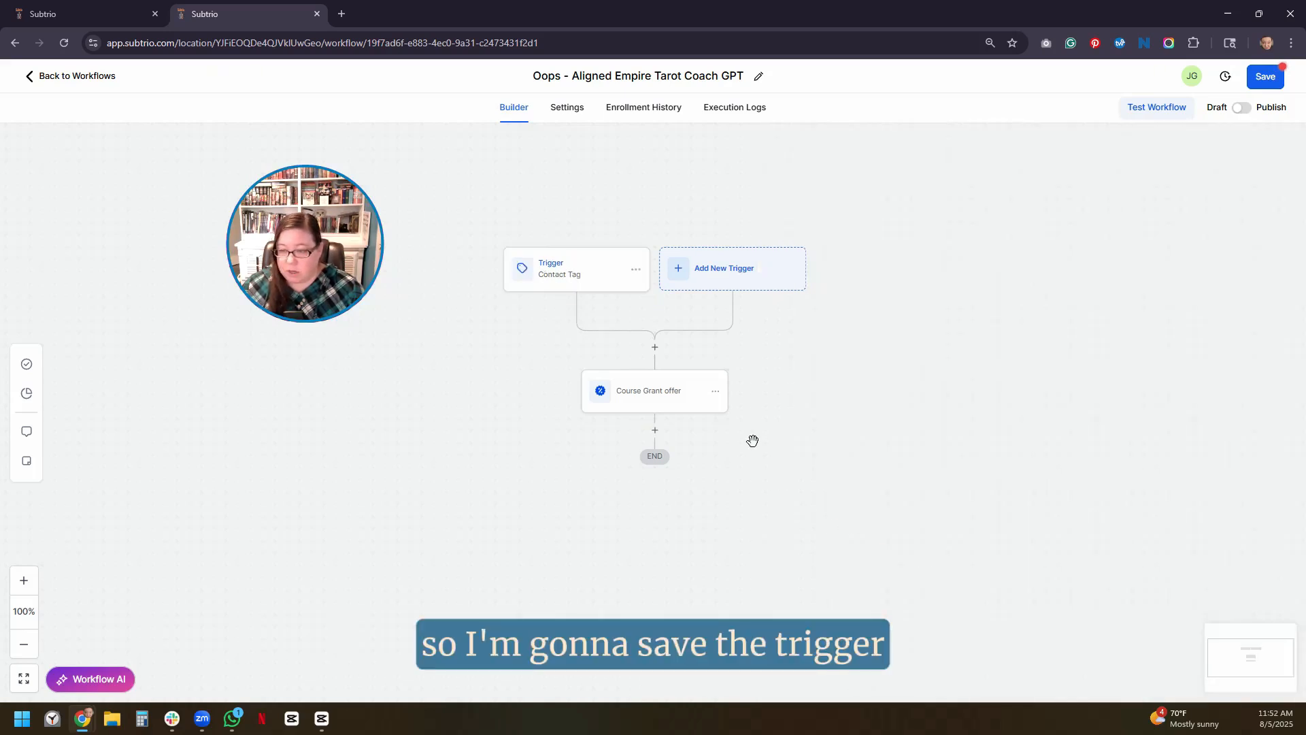
- Review the Contact Tag trigger and the Course Grant offer action, and publish and save the Oops workflow
{"action": "left_click", "coordinate": [583, 280]}
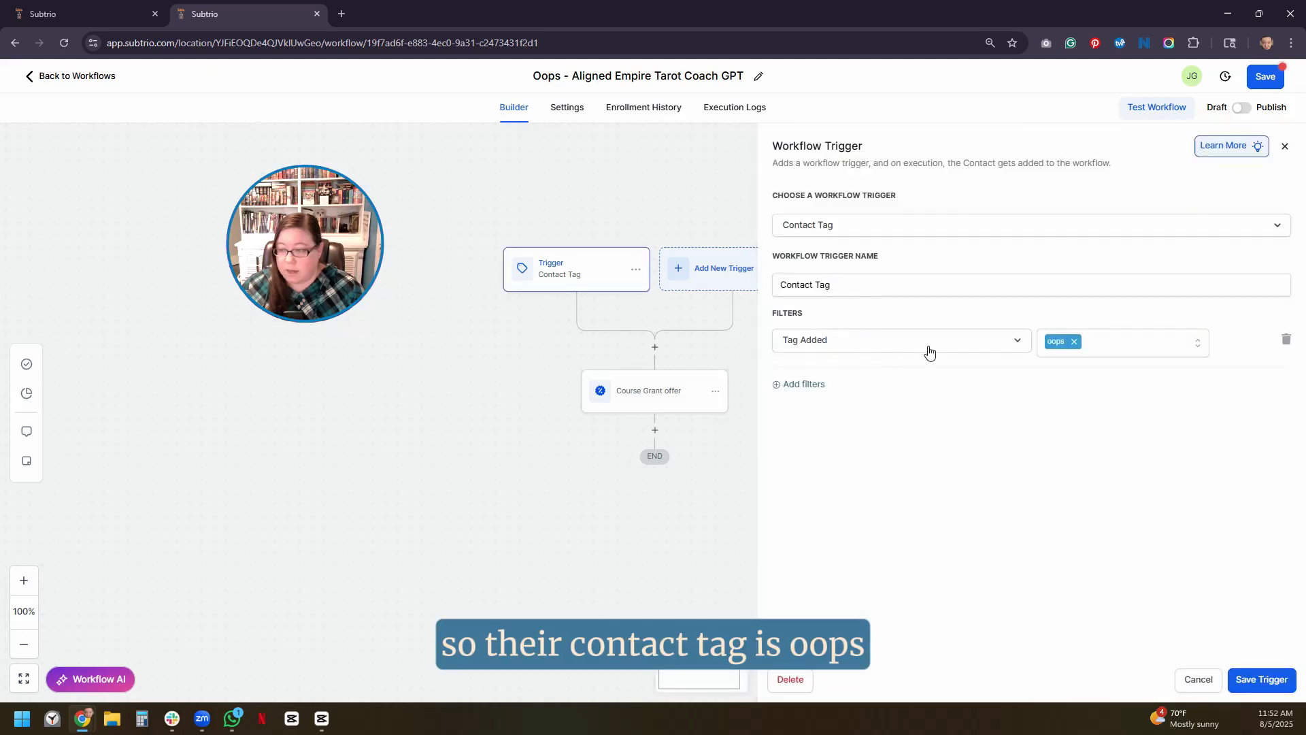
{"action": "left_click", "coordinate": [1199, 679]}
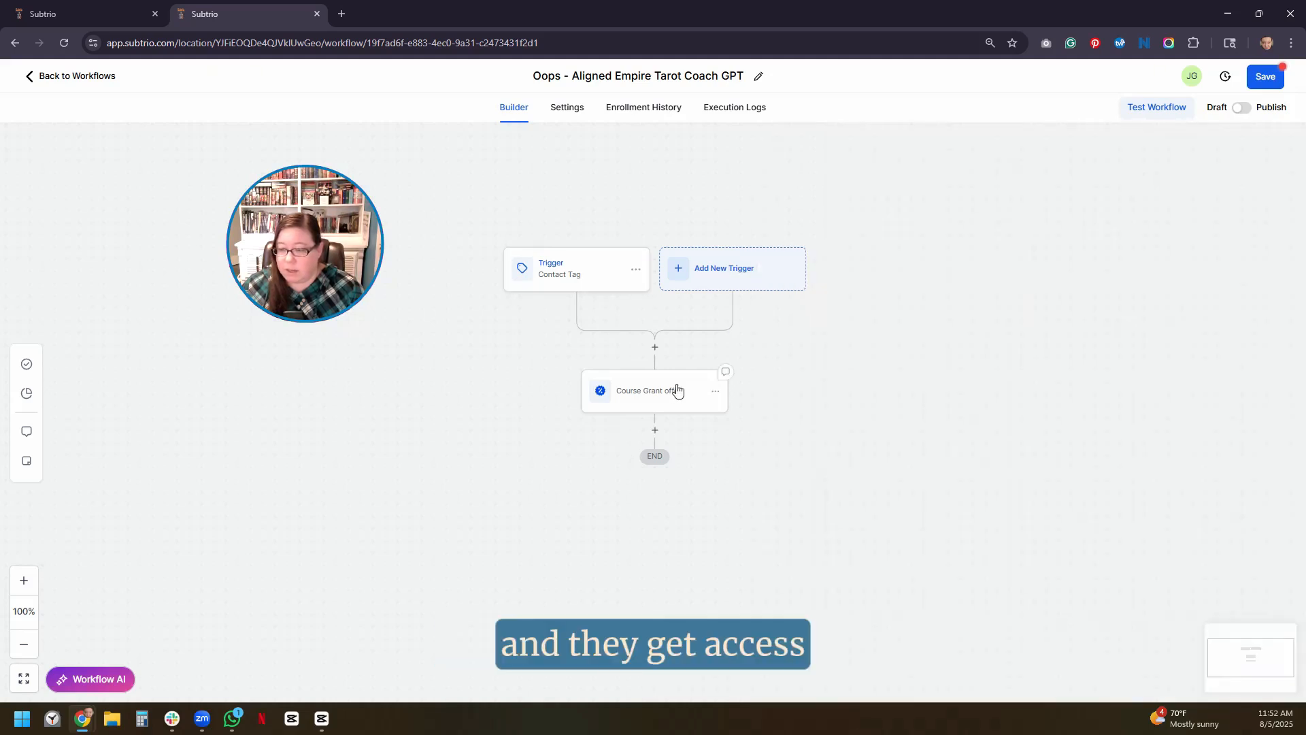
{"action": "left_click", "coordinate": [632, 403]}
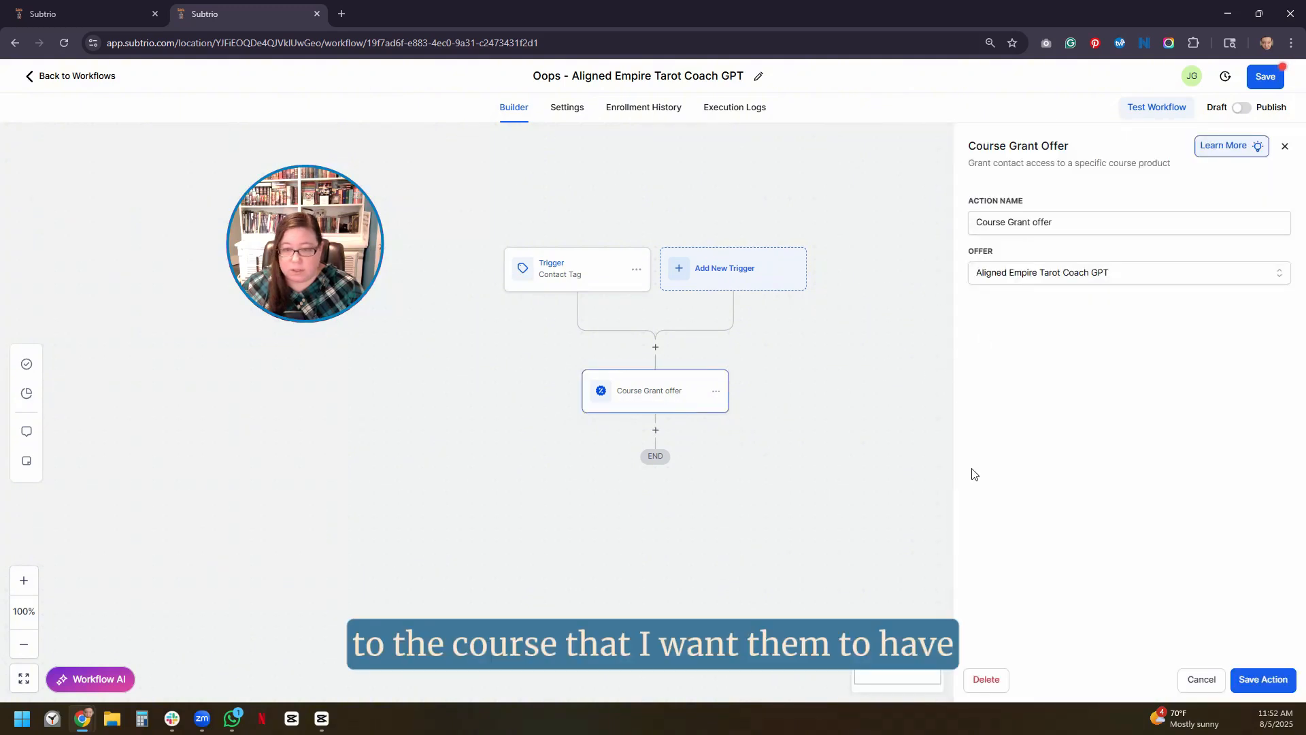
{"action": "left_click", "coordinate": [1235, 683]}
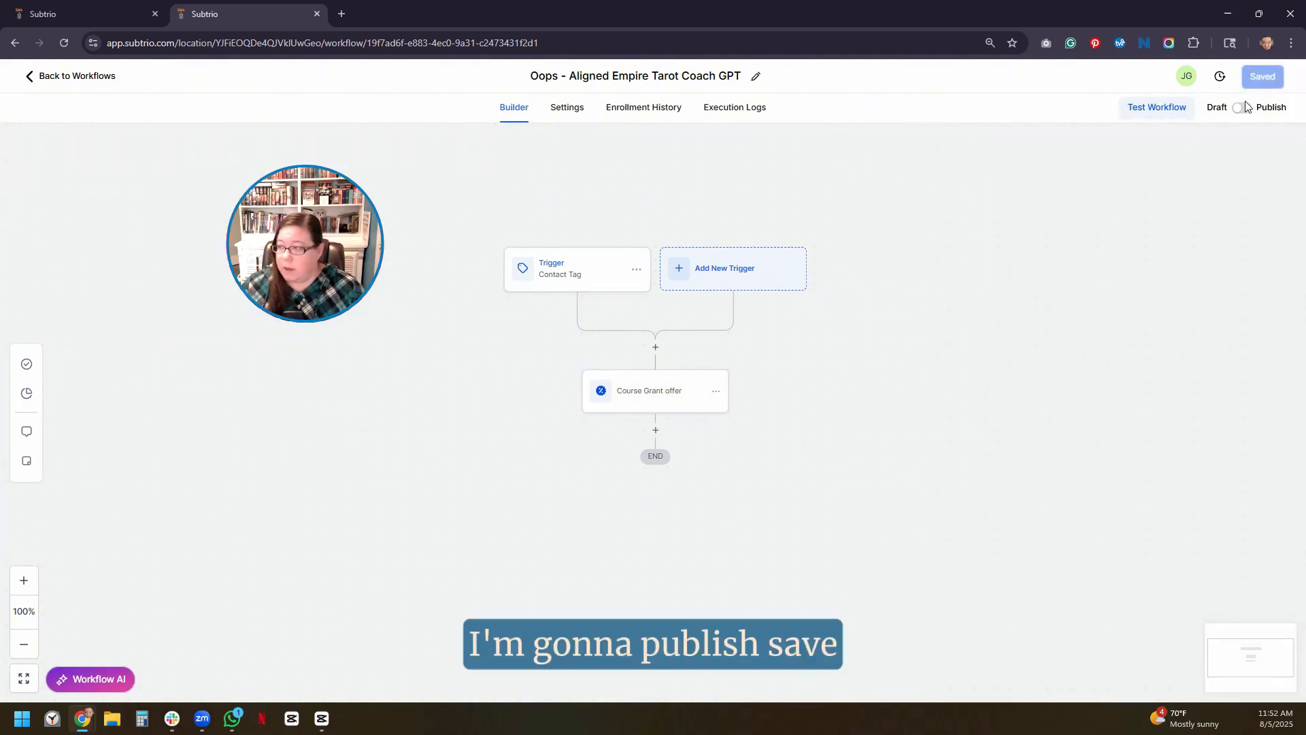
{"action": "left_click", "coordinate": [1241, 108]}
{"action": "left_click", "coordinate": [1265, 77]}
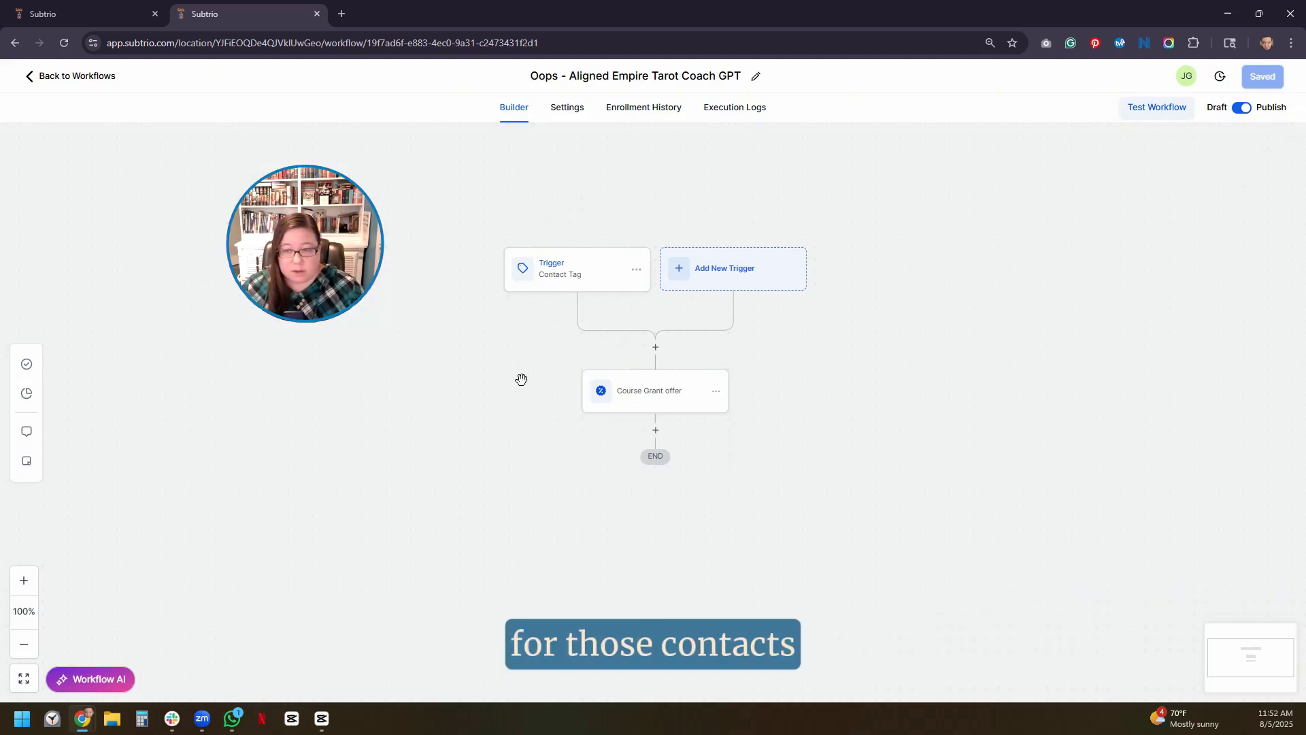
- Back in the filtered contacts list, bulk-add the oops tag to all selected contacts under the action name Oops
{"action": "left_click", "coordinate": [92, 12]}
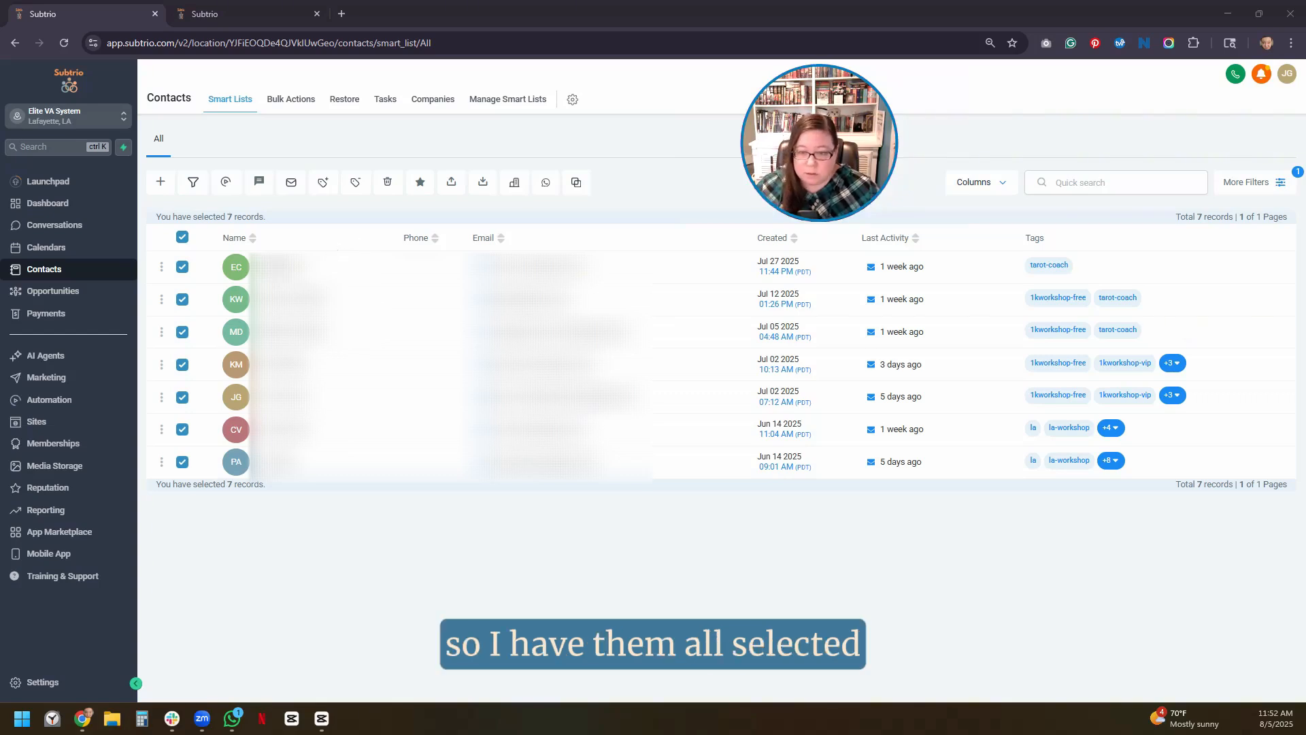
{"action": "left_click", "coordinate": [182, 238]}
{"action": "left_click", "coordinate": [183, 238]}
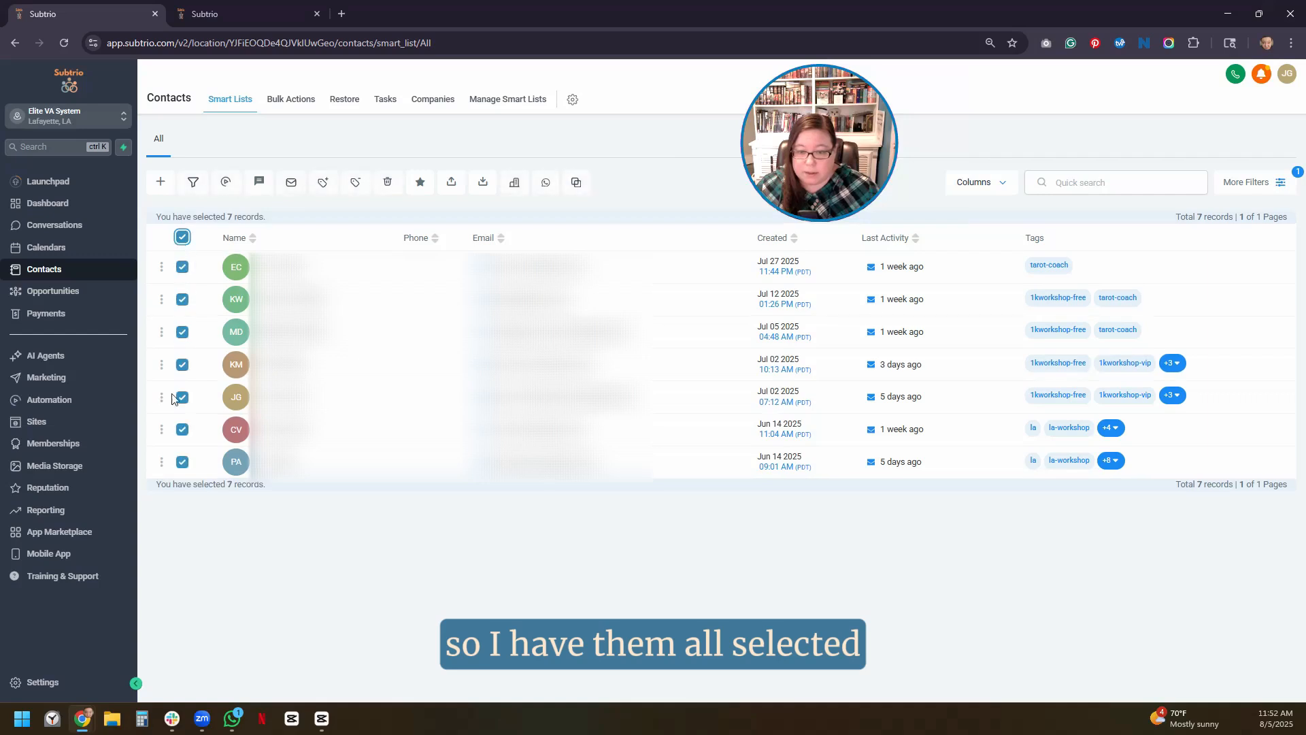
{"action": "left_click", "coordinate": [323, 182]}
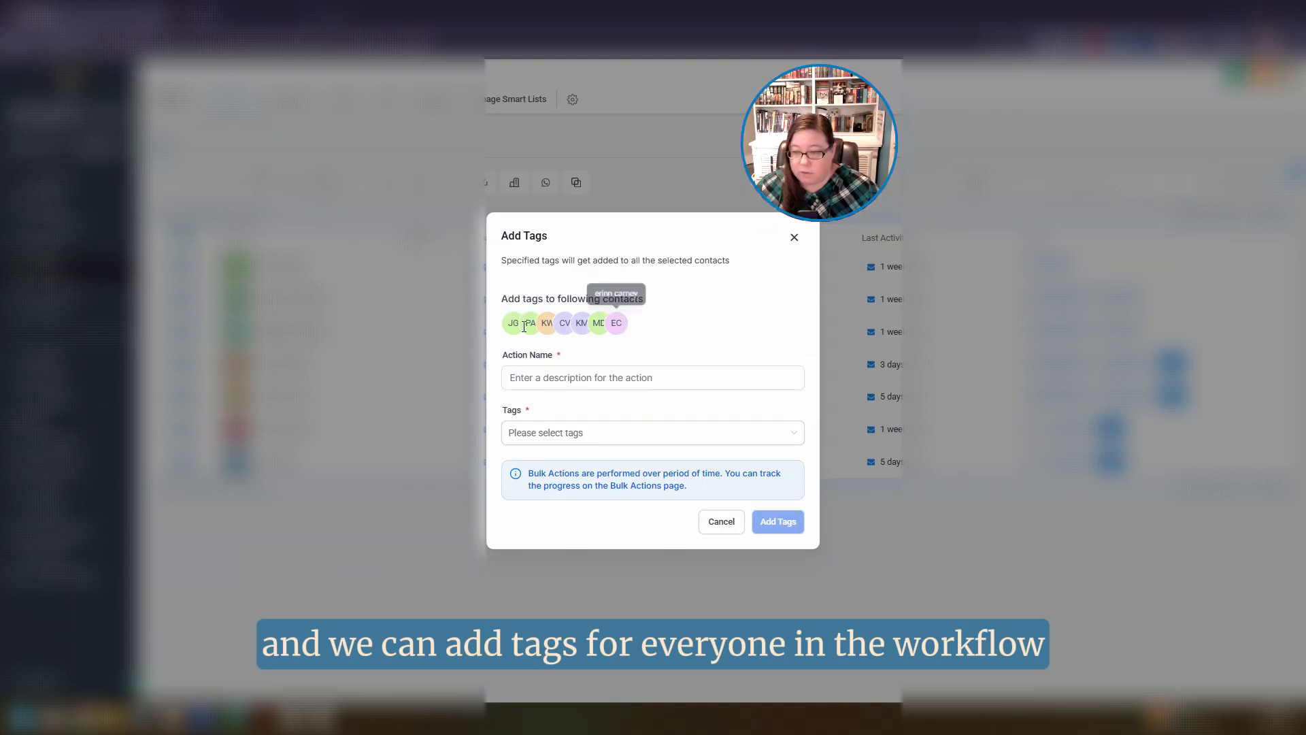
{"action": "left_click", "coordinate": [553, 382]}
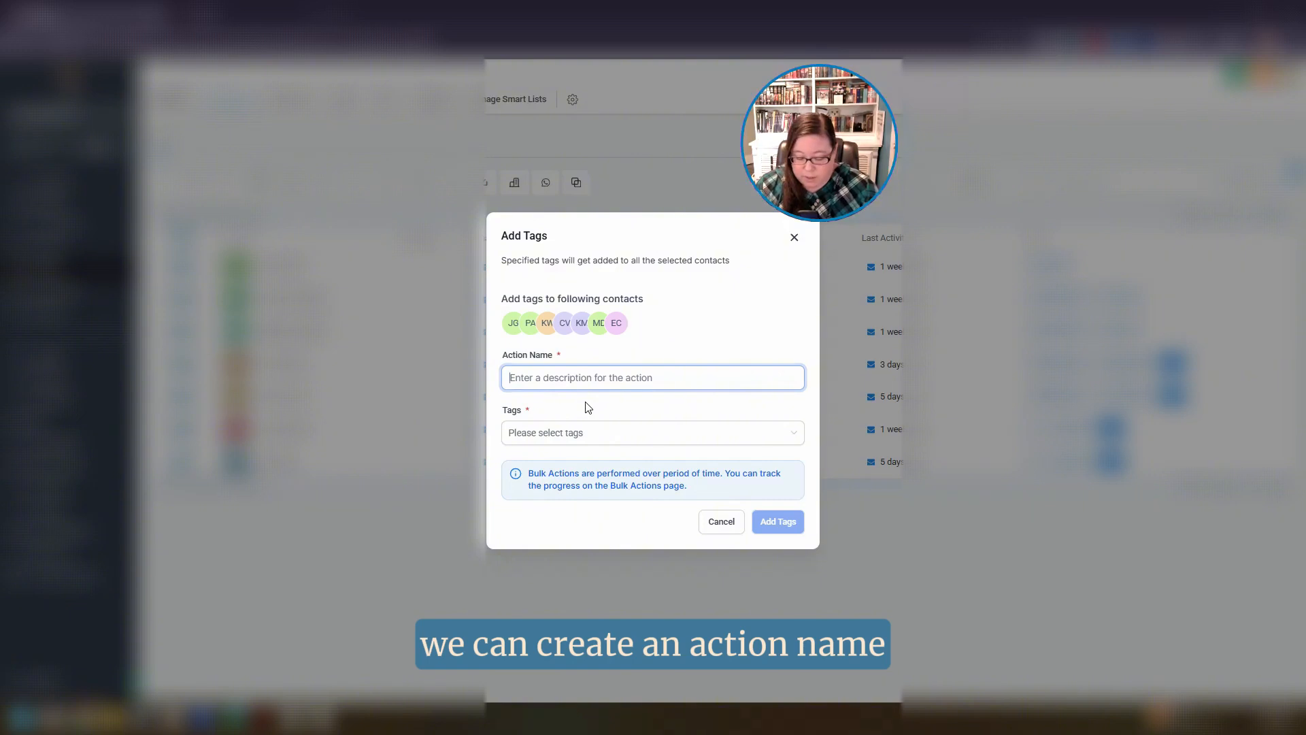
{"action": "type", "text": "Oops"}
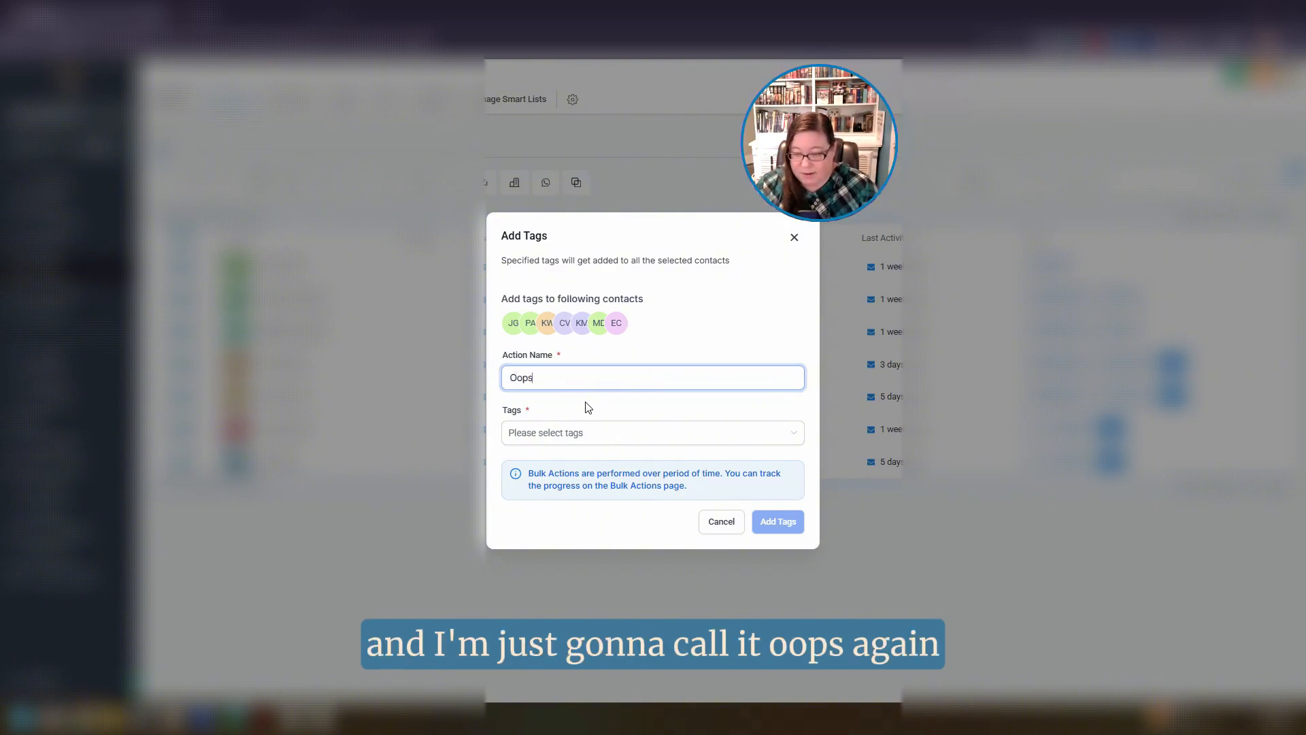
{"action": "left_click", "coordinate": [587, 433]}
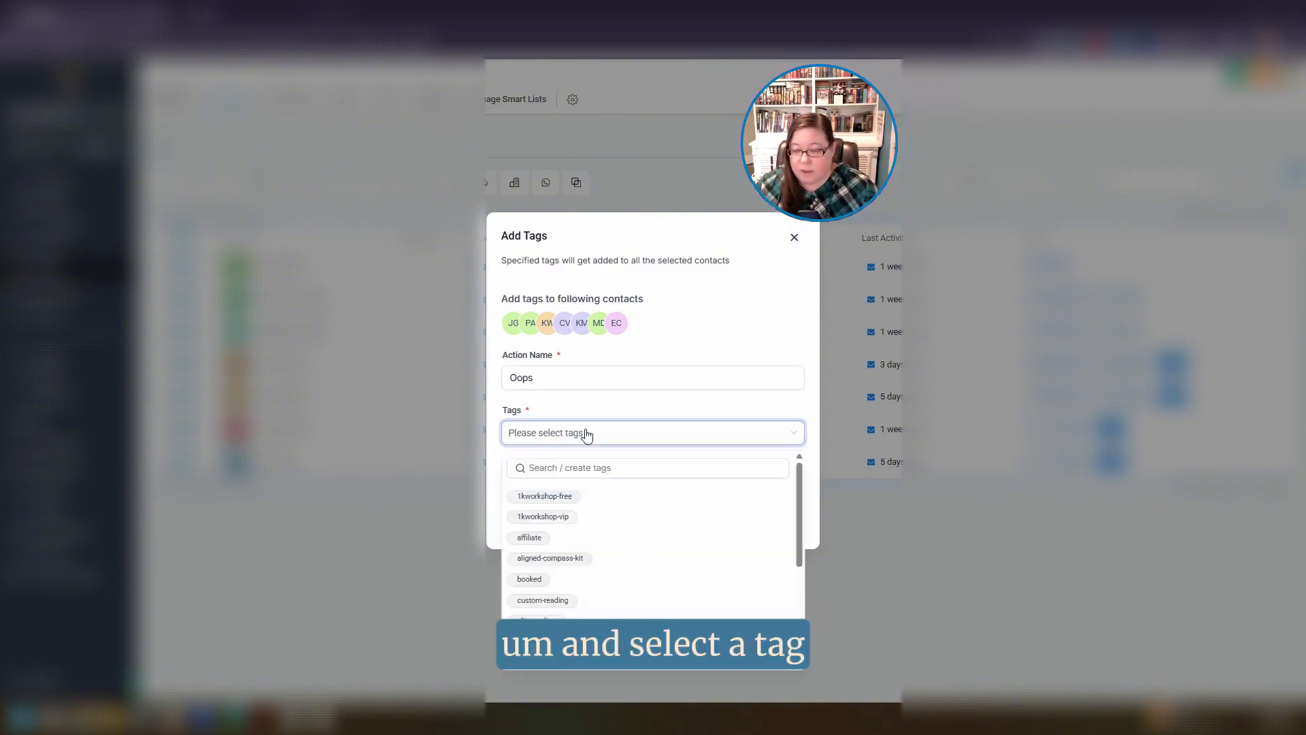
{"action": "scroll", "coordinate": [603, 557], "scroll_direction": "down", "scroll_amount": 6}
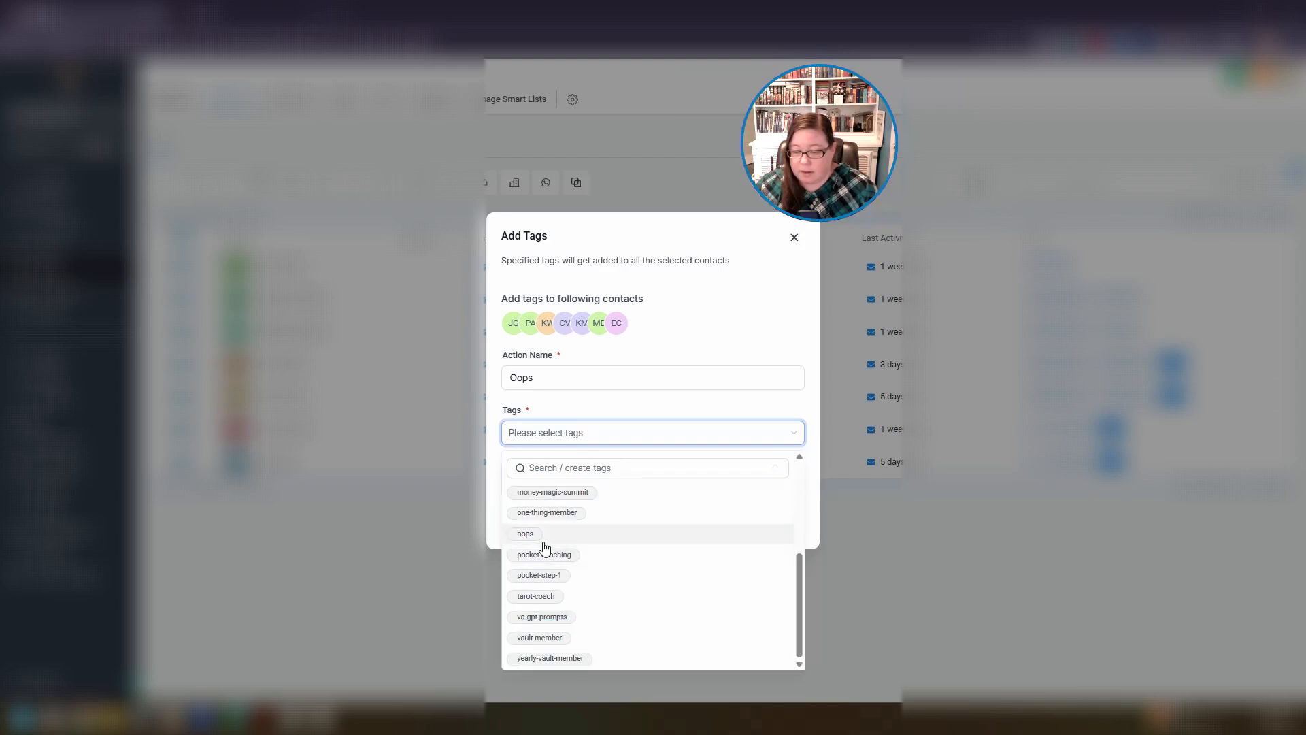
{"action": "left_click", "coordinate": [544, 541]}
{"action": "left_click", "coordinate": [561, 411]}
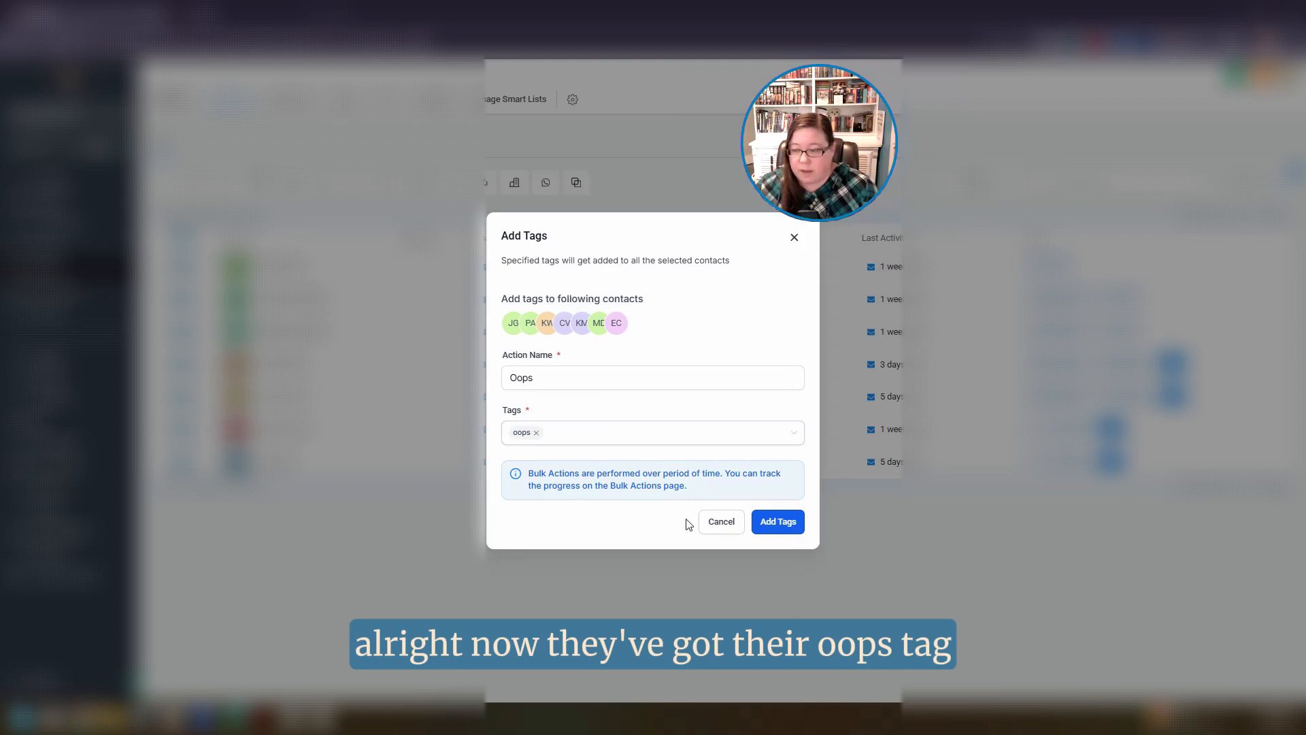
{"action": "left_click", "coordinate": [777, 522]}
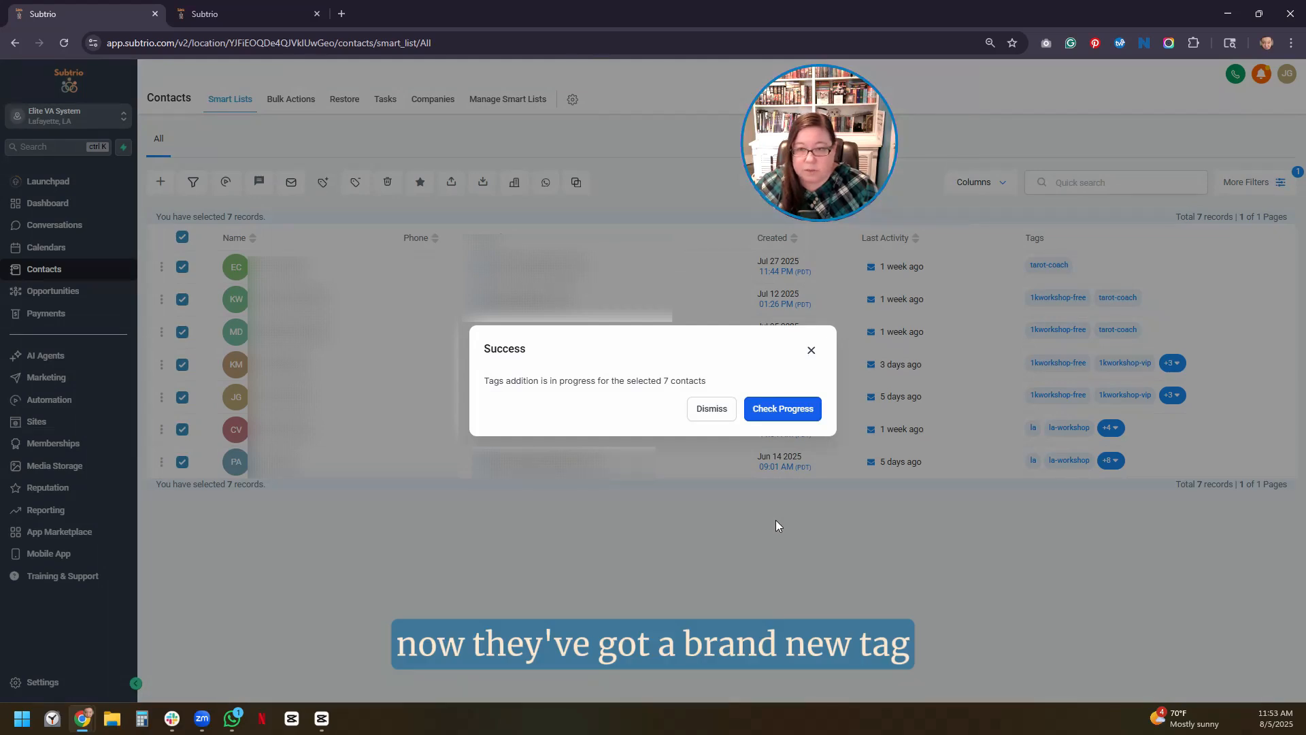
- Check the progress of the Oops bulk action and open the enrollment history of the Oops - Aligned Empire Tarot Coach GPT workflow
{"action": "left_click", "coordinate": [781, 416]}
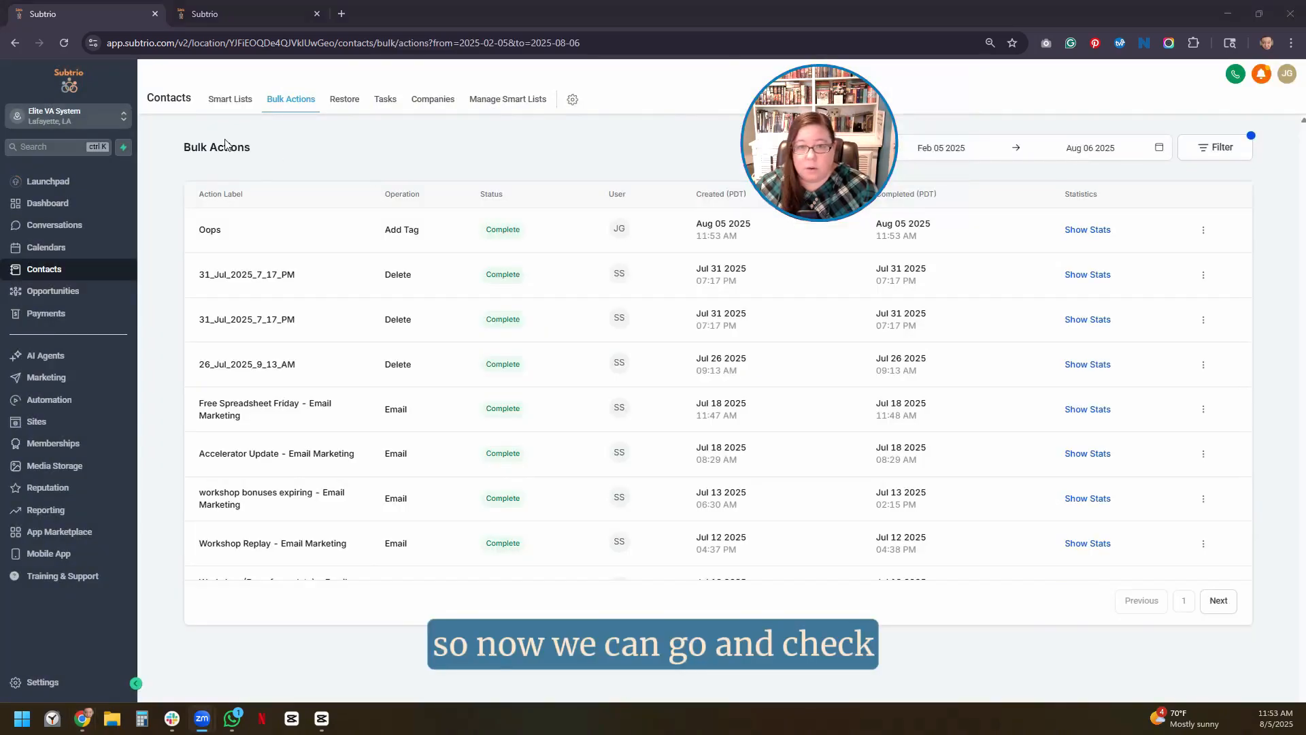
{"action": "left_click", "coordinate": [248, 14]}
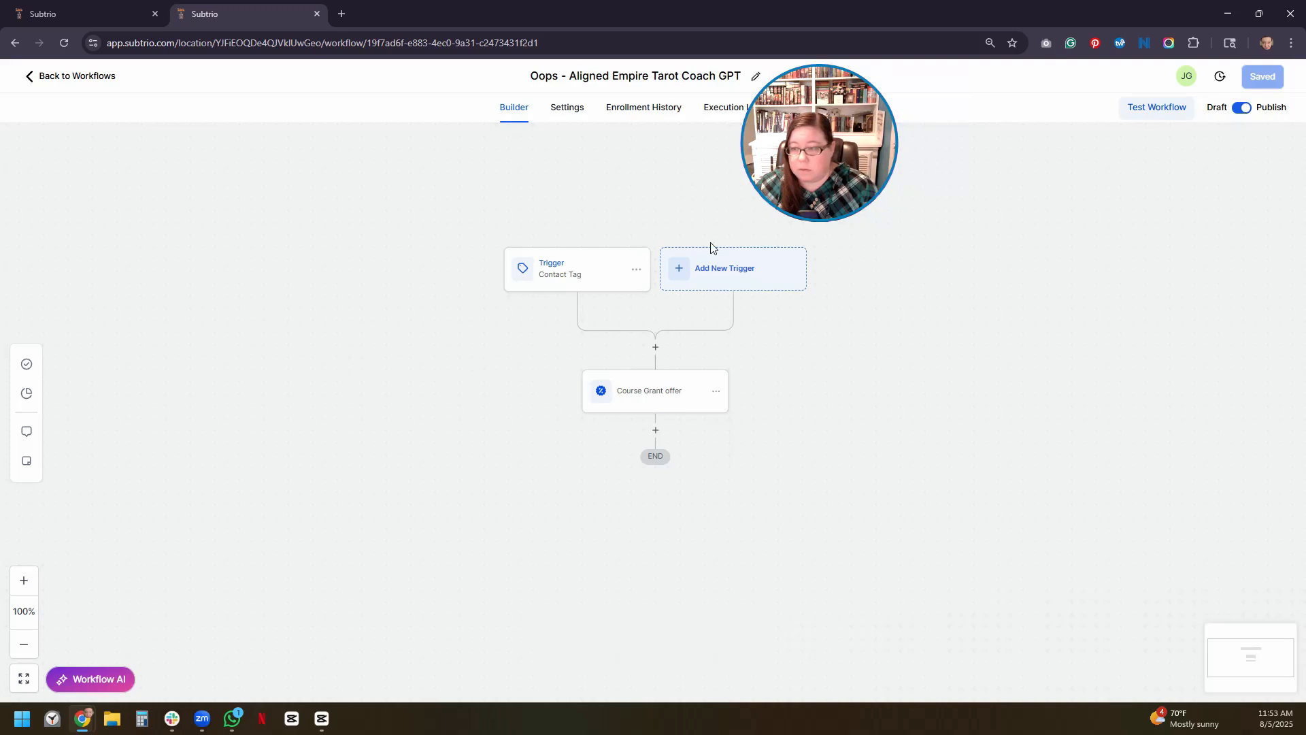
{"action": "left_click", "coordinate": [64, 44]}
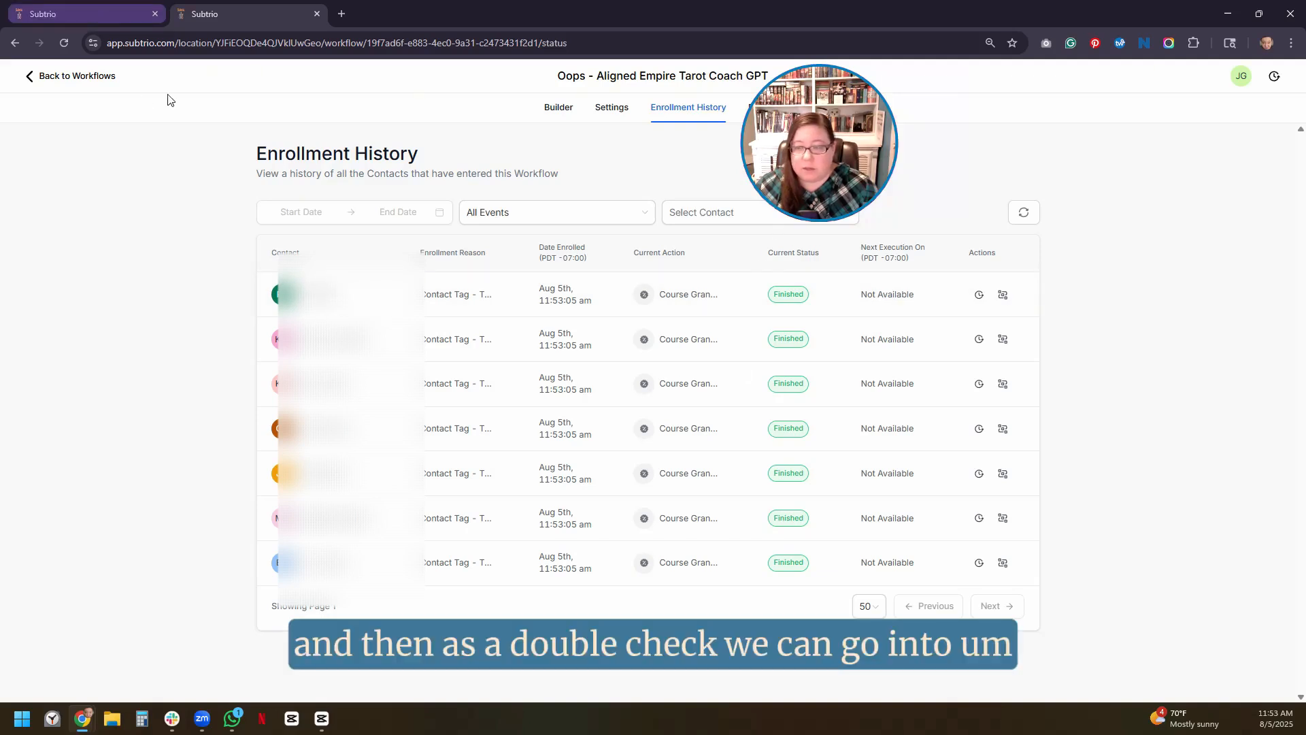
- Open the first enrolled contact's record and examine its tags, automations and course offers
{"action": "left_click", "coordinate": [316, 295]}
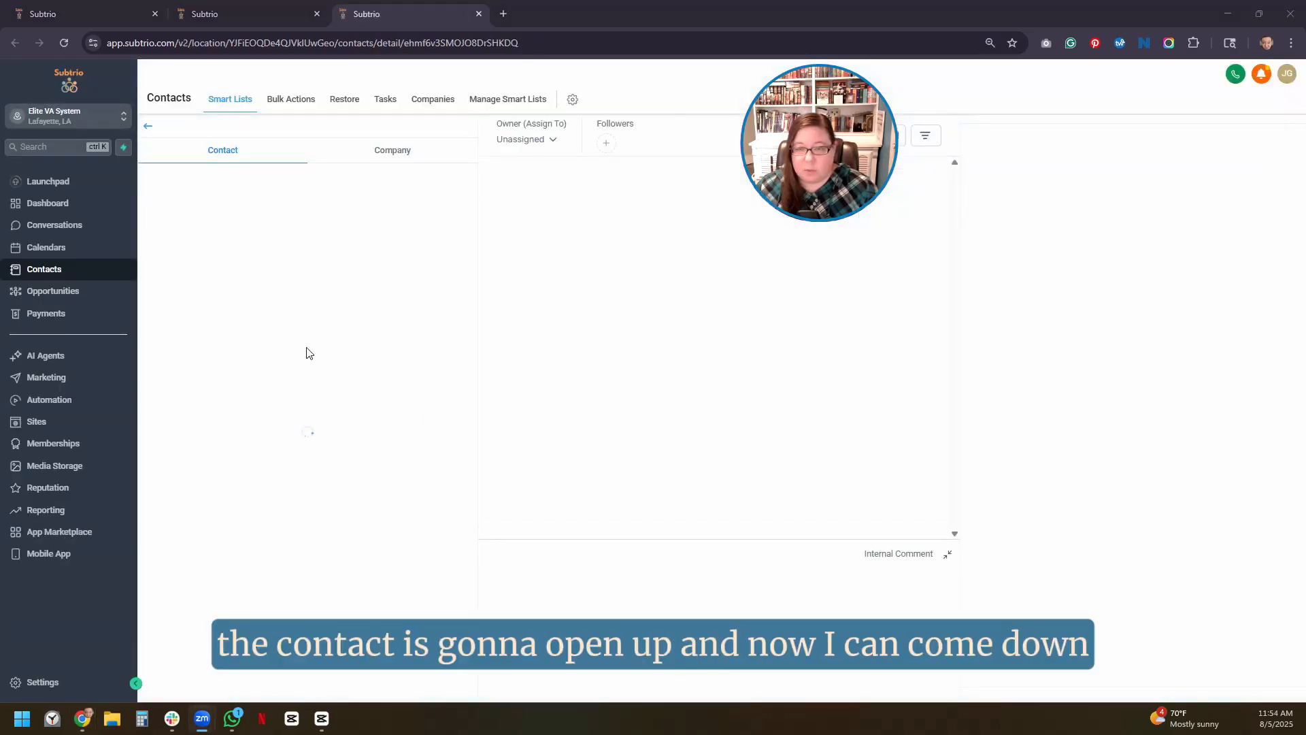
{"action": "scroll", "coordinate": [306, 353], "scroll_direction": "down", "scroll_amount": 4}
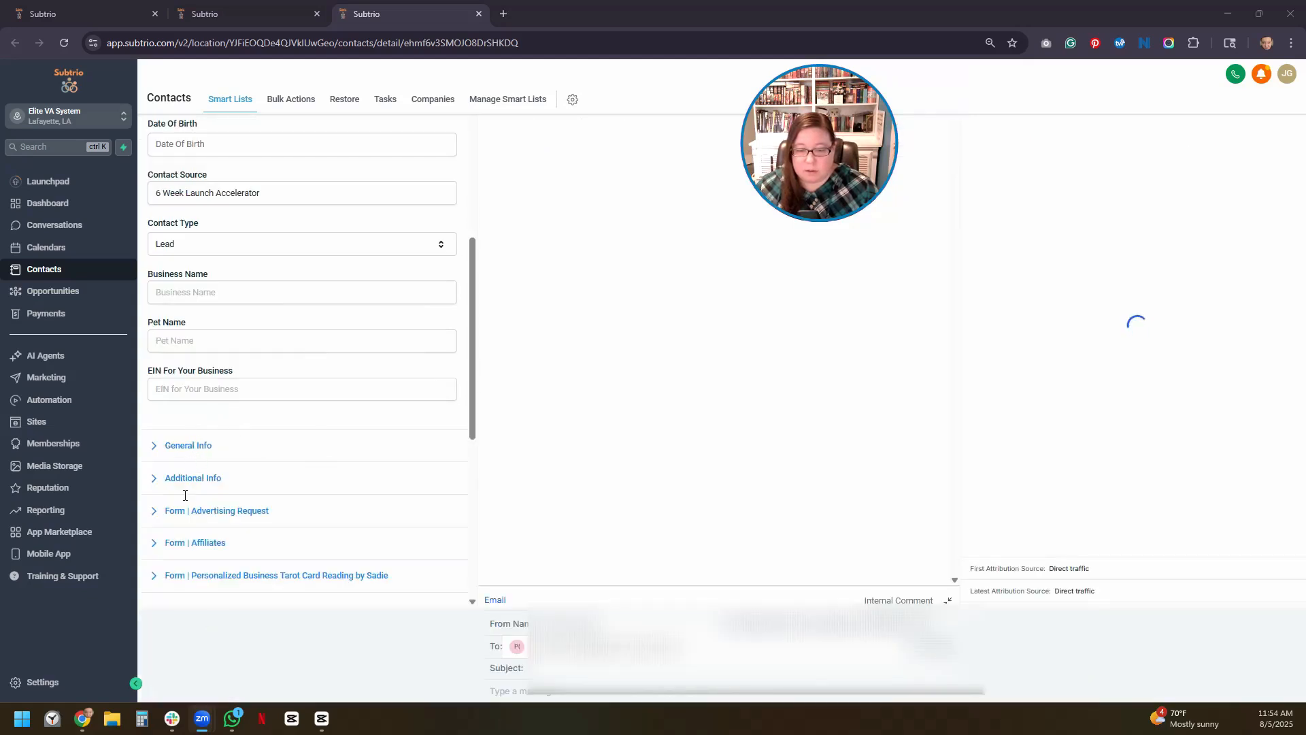
{"action": "scroll", "coordinate": [184, 469], "scroll_direction": "down", "scroll_amount": 3}
{"action": "scroll", "coordinate": [313, 420], "scroll_direction": "down", "scroll_amount": 2}
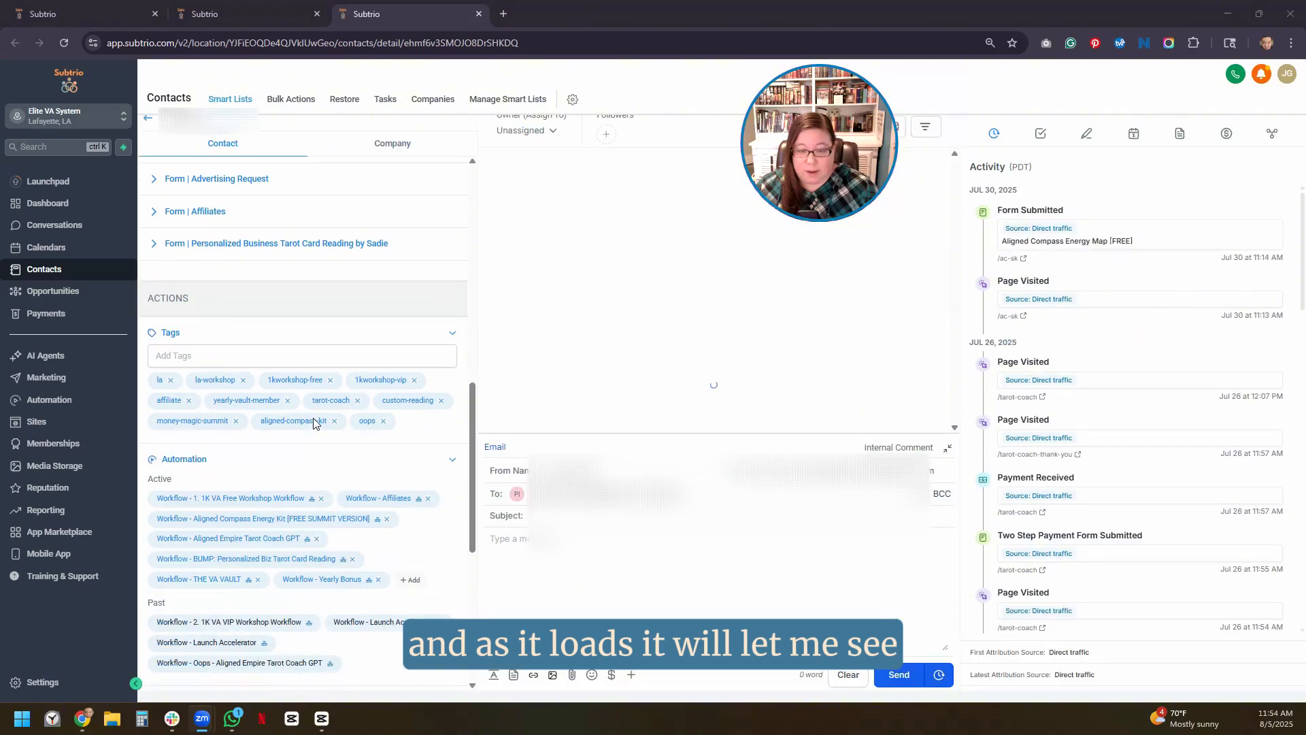
{"action": "scroll", "coordinate": [398, 433], "scroll_direction": "down", "scroll_amount": 2}
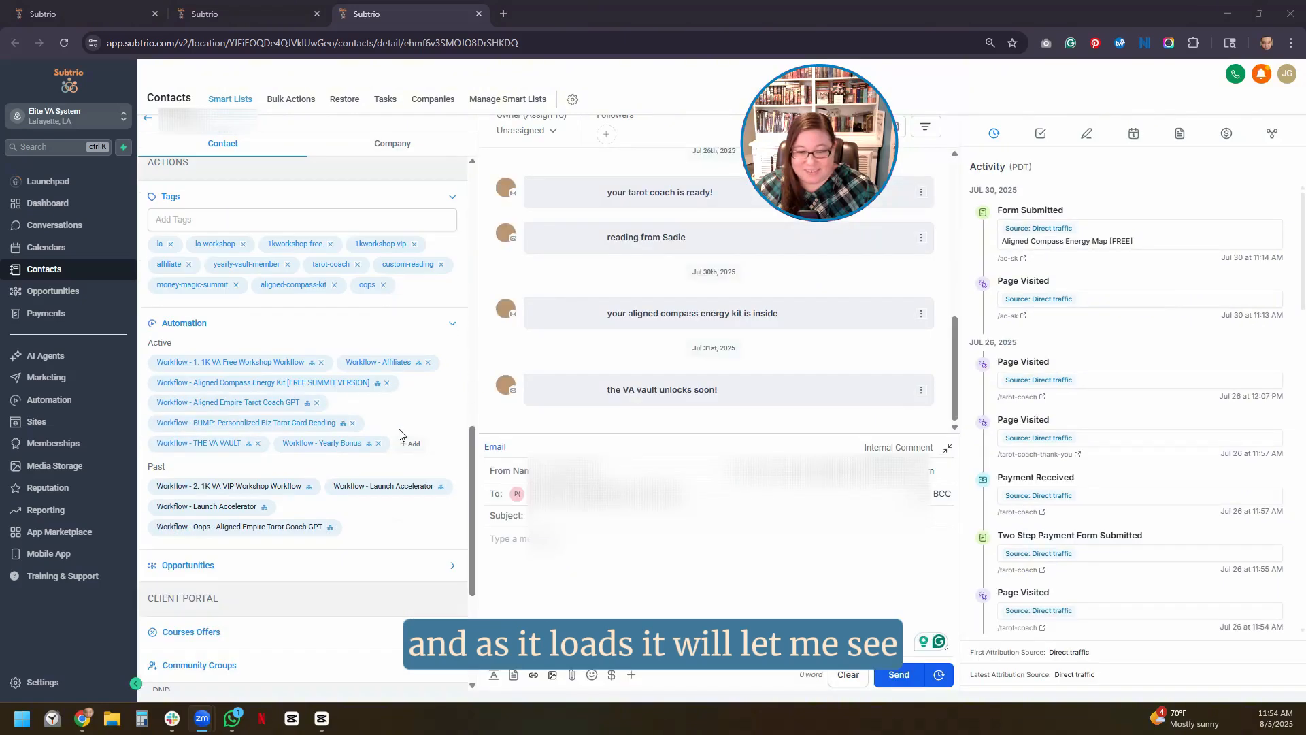
{"action": "scroll", "coordinate": [398, 434], "scroll_direction": "down", "scroll_amount": 4}
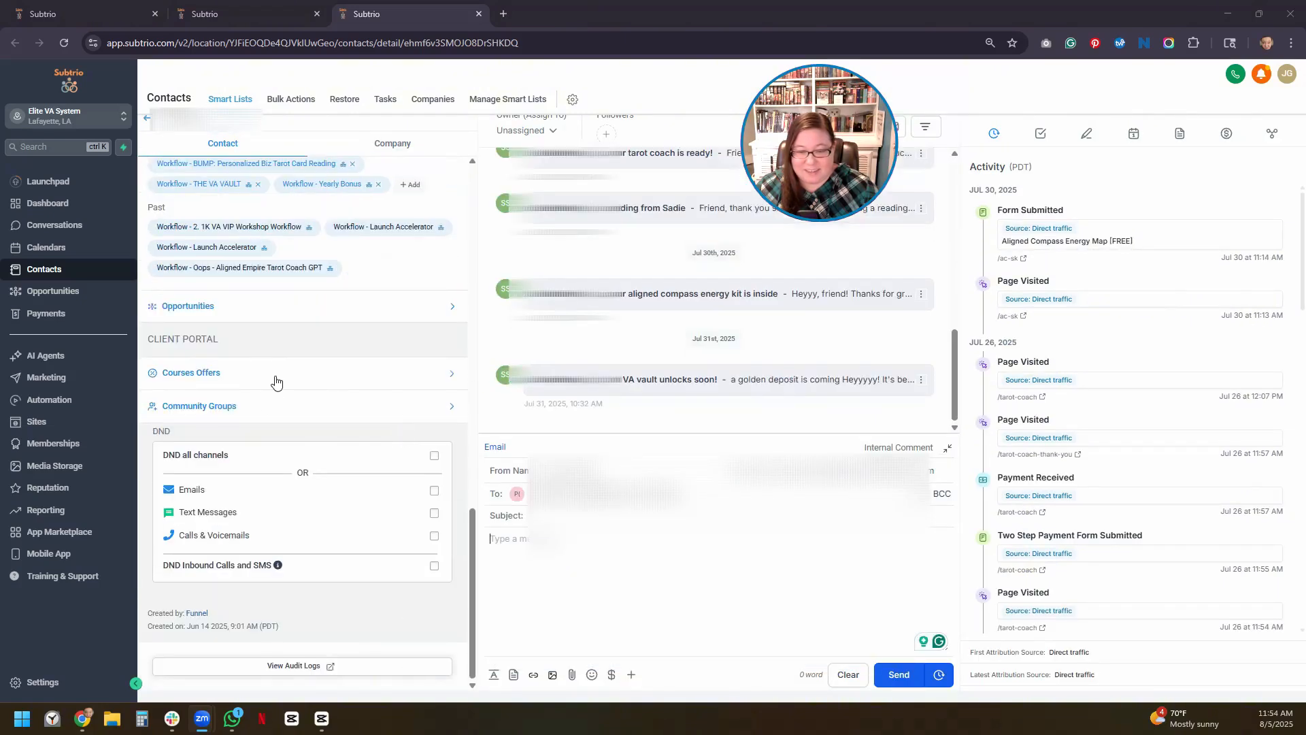
{"action": "left_click", "coordinate": [275, 383]}
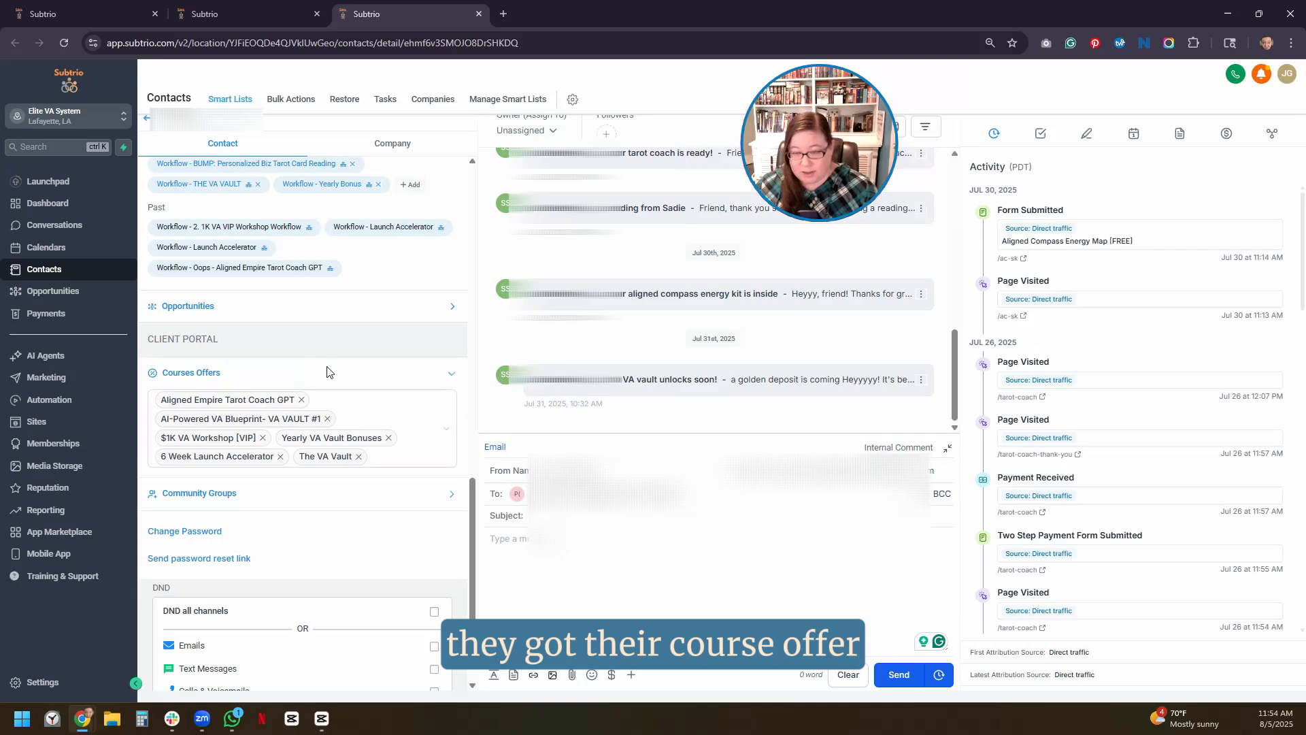
{"action": "scroll", "coordinate": [309, 360], "scroll_direction": "up", "scroll_amount": 5}
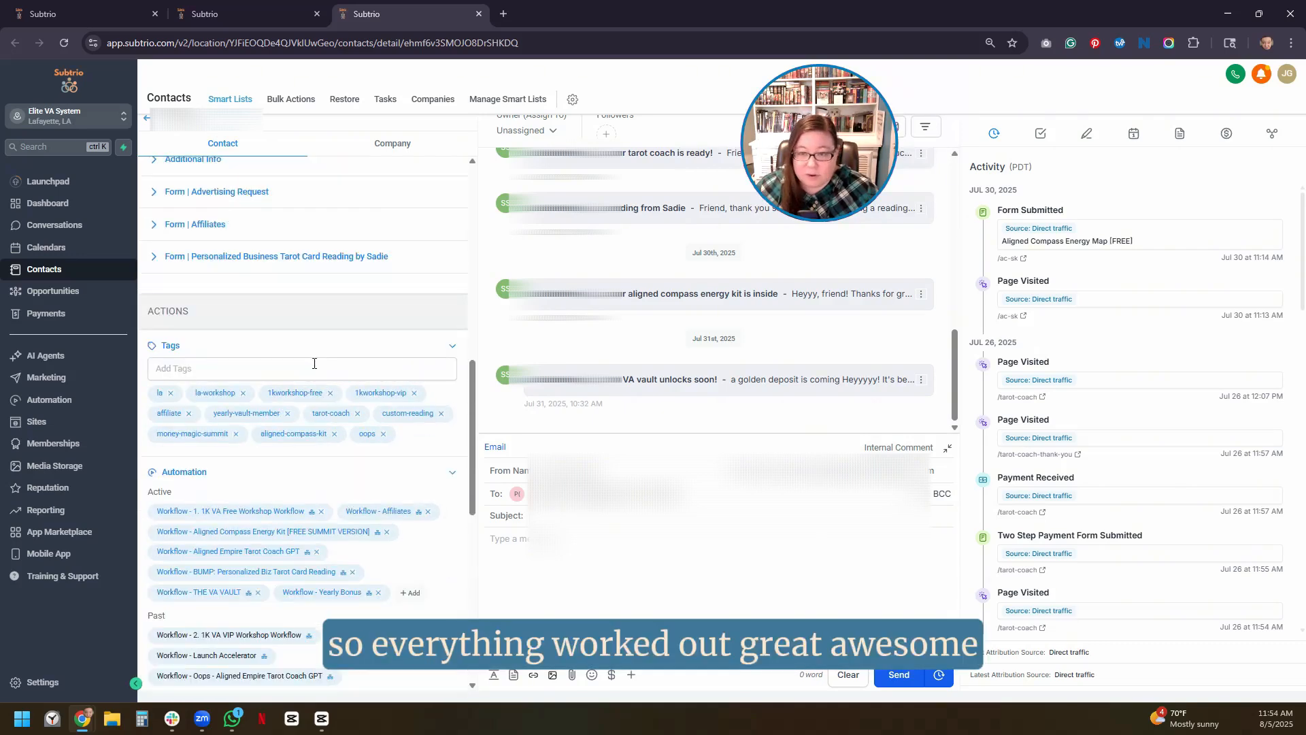
{"action": "scroll", "coordinate": [313, 363], "scroll_direction": "up", "scroll_amount": 5}
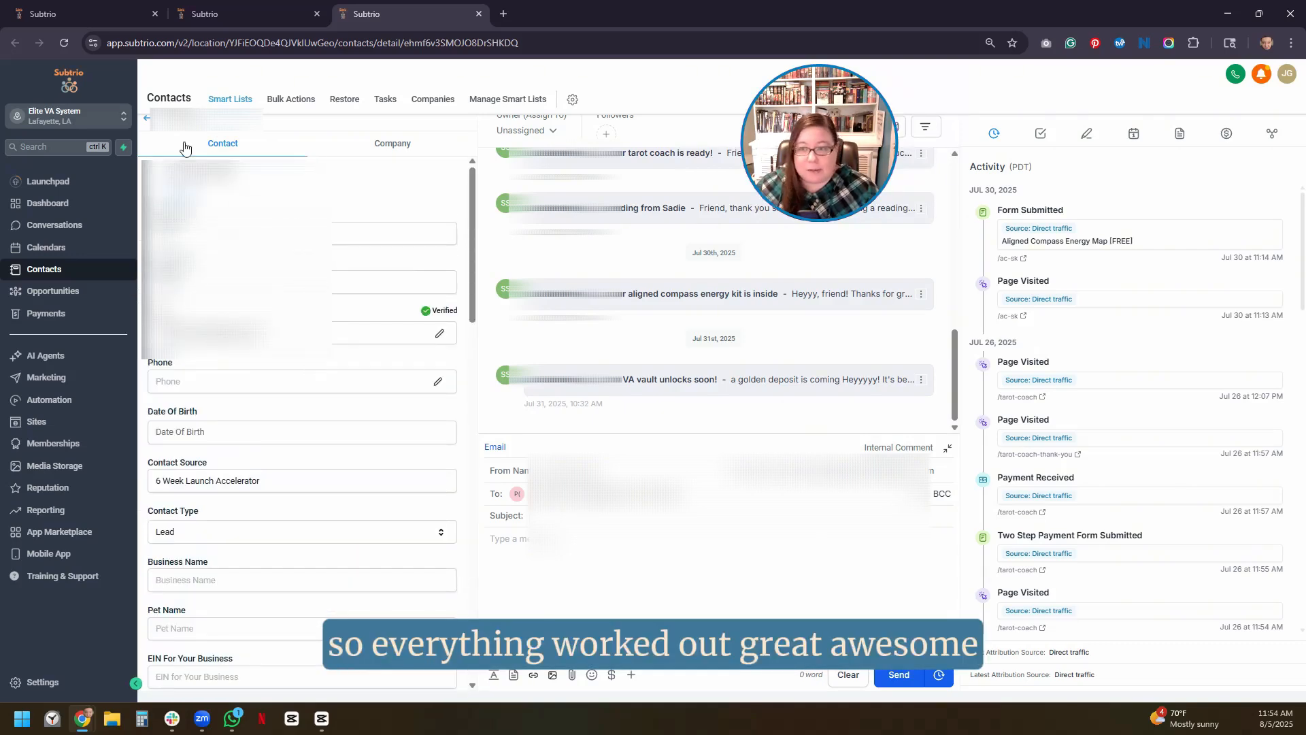
- Return to the full contacts list and filter it to contacts whose tag is oops
{"action": "left_click_drag", "start_coordinate": [504, 78], "coordinate": [504, 77]}
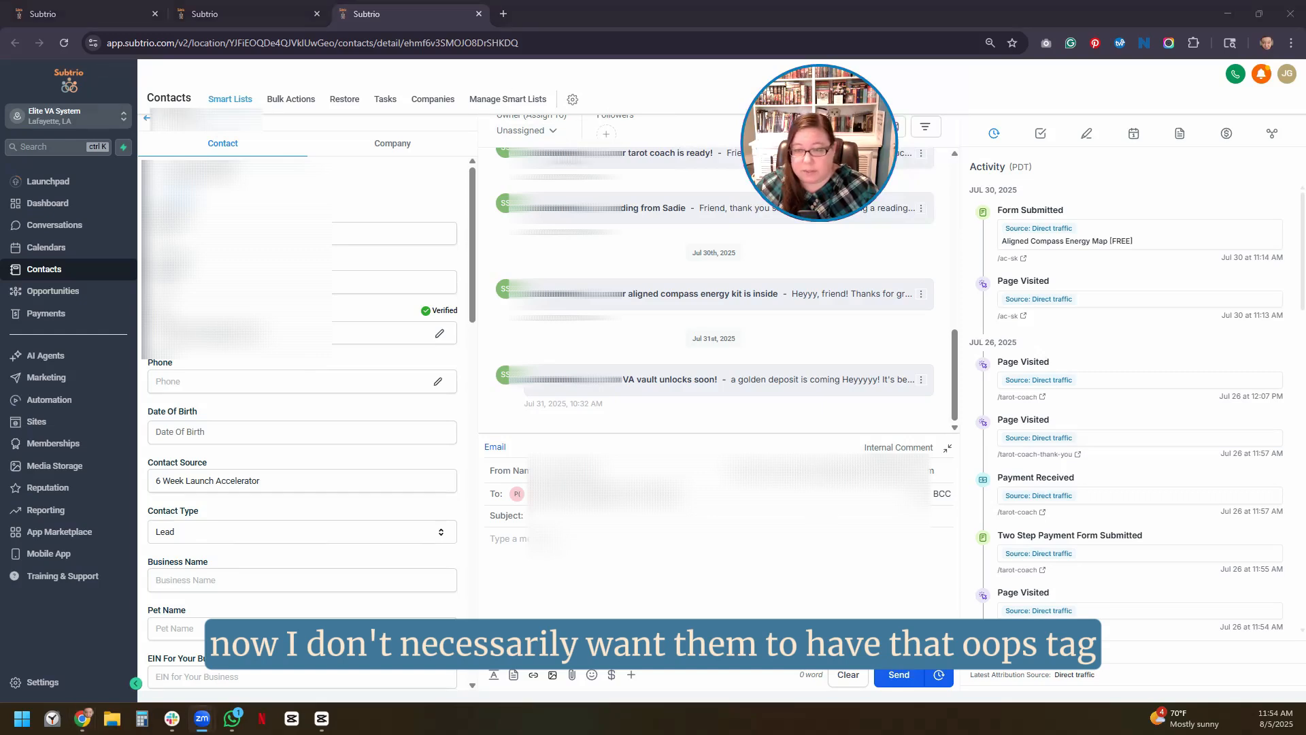
{"action": "left_click", "coordinate": [299, 131]}
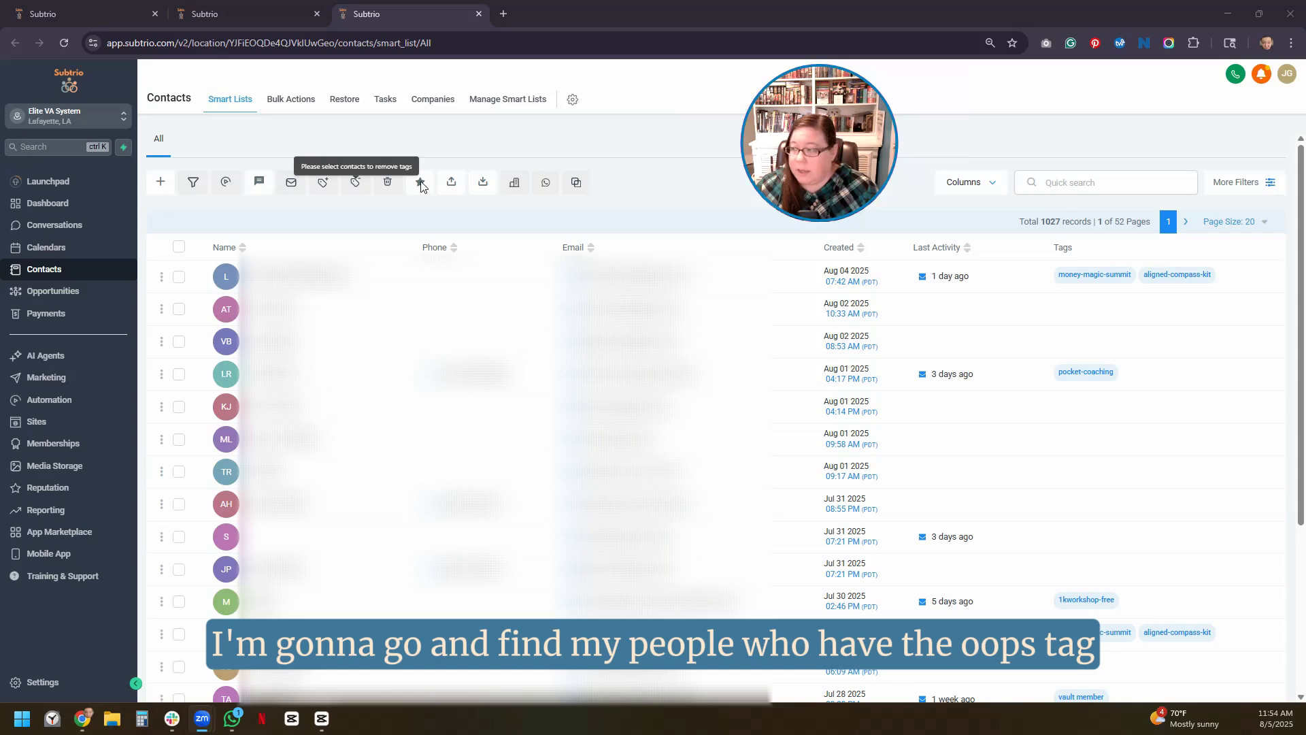
{"action": "left_click", "coordinate": [1267, 183]}
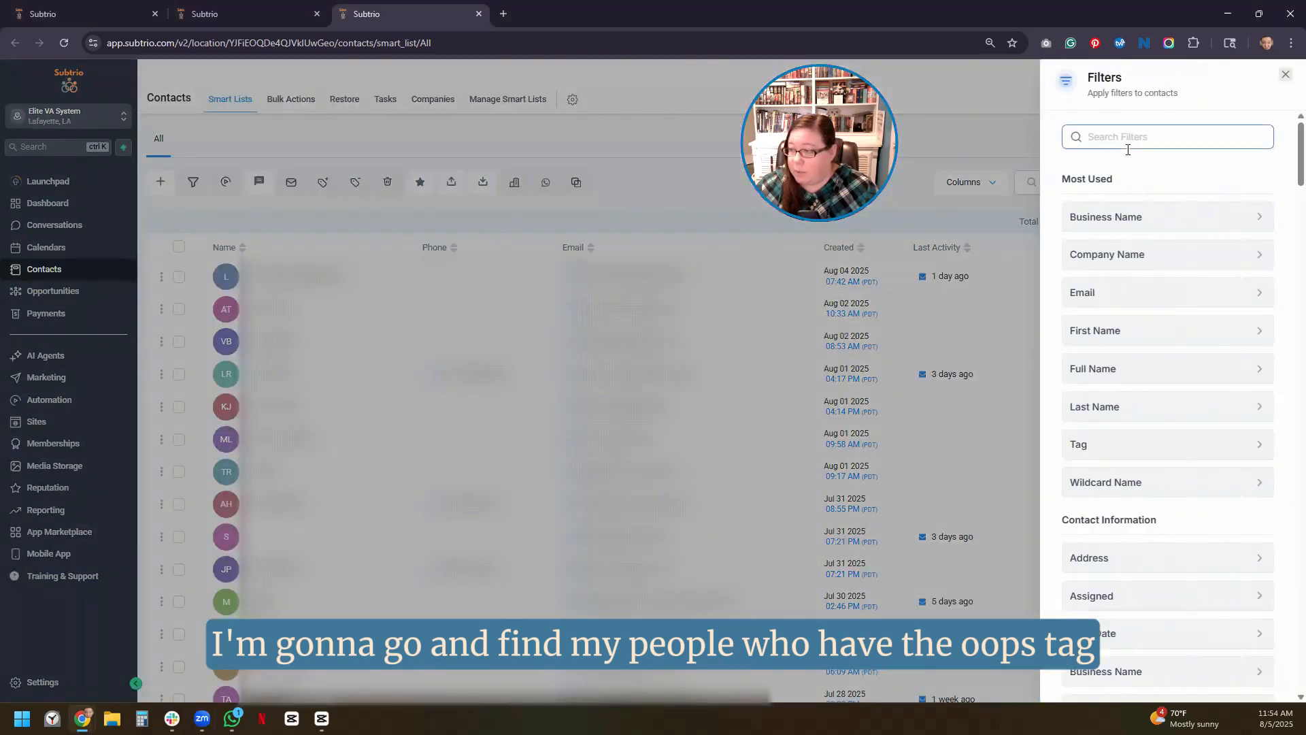
{"action": "left_click", "coordinate": [1106, 444]}
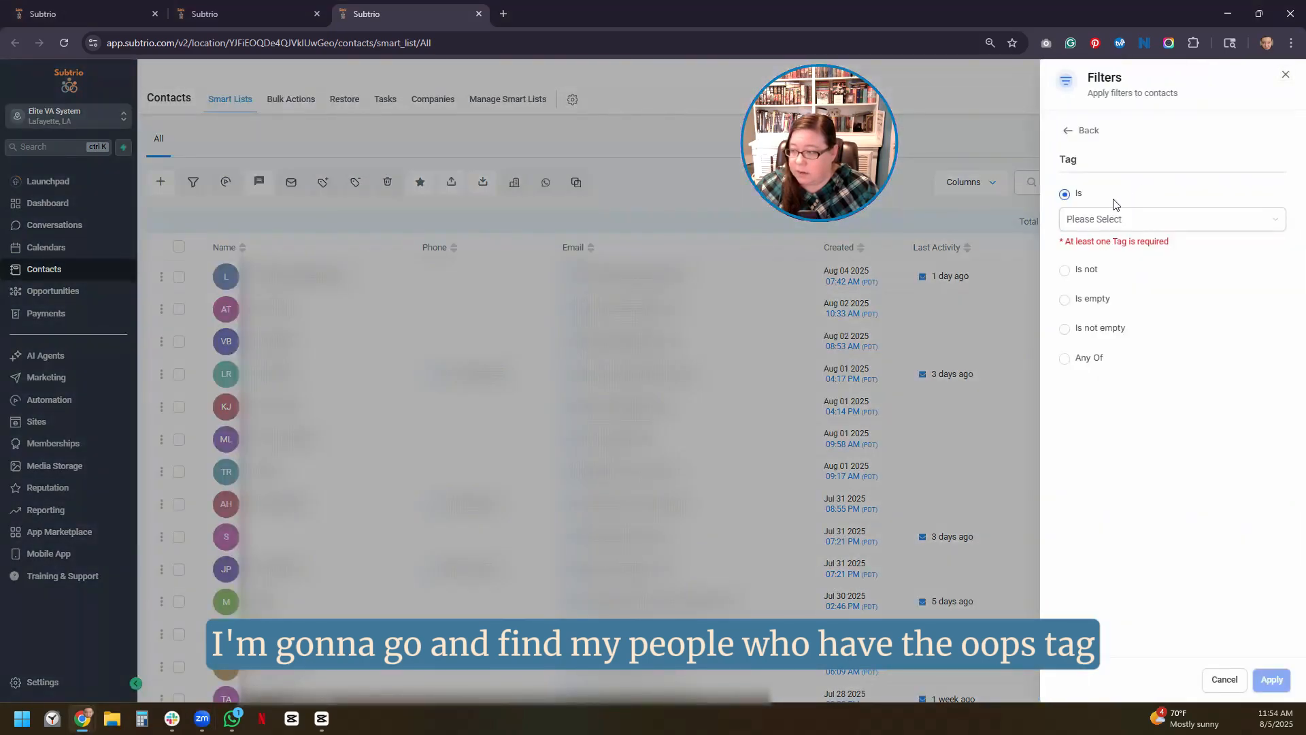
{"action": "left_click", "coordinate": [1096, 220]}
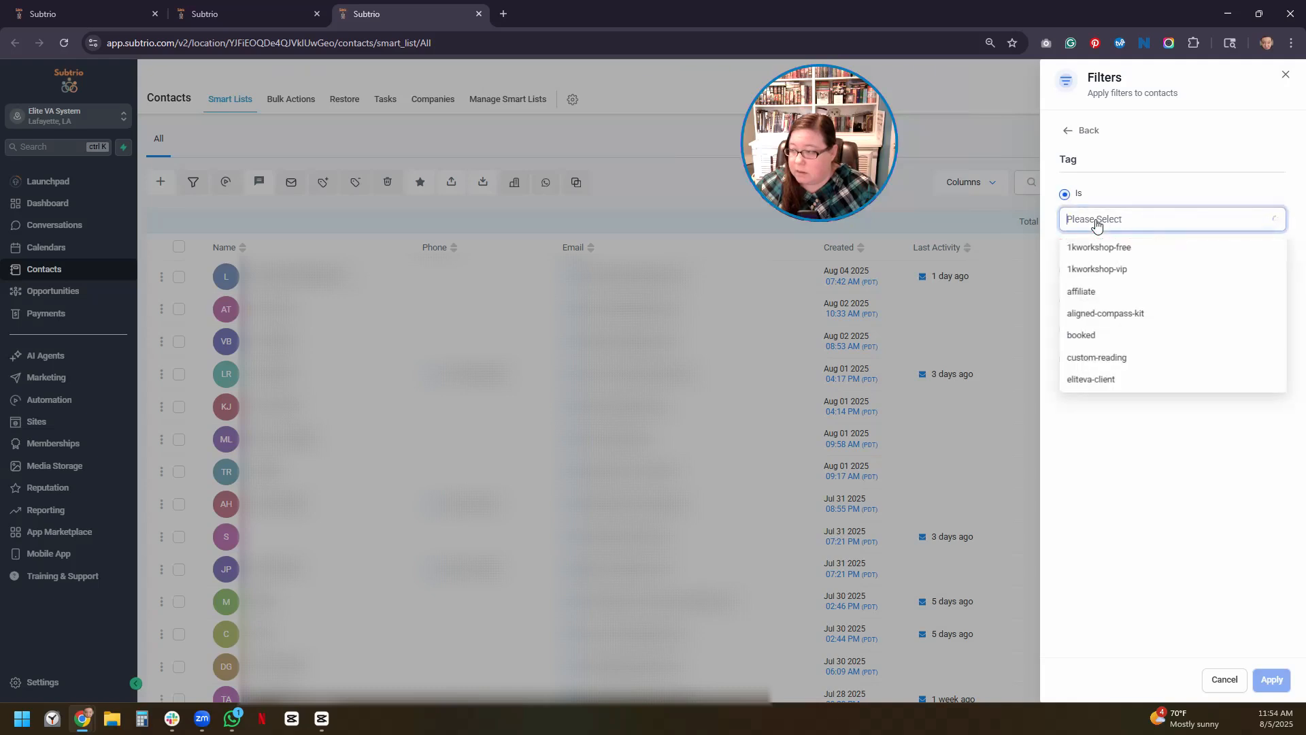
{"action": "scroll", "coordinate": [1097, 290], "scroll_direction": "down", "scroll_amount": 3}
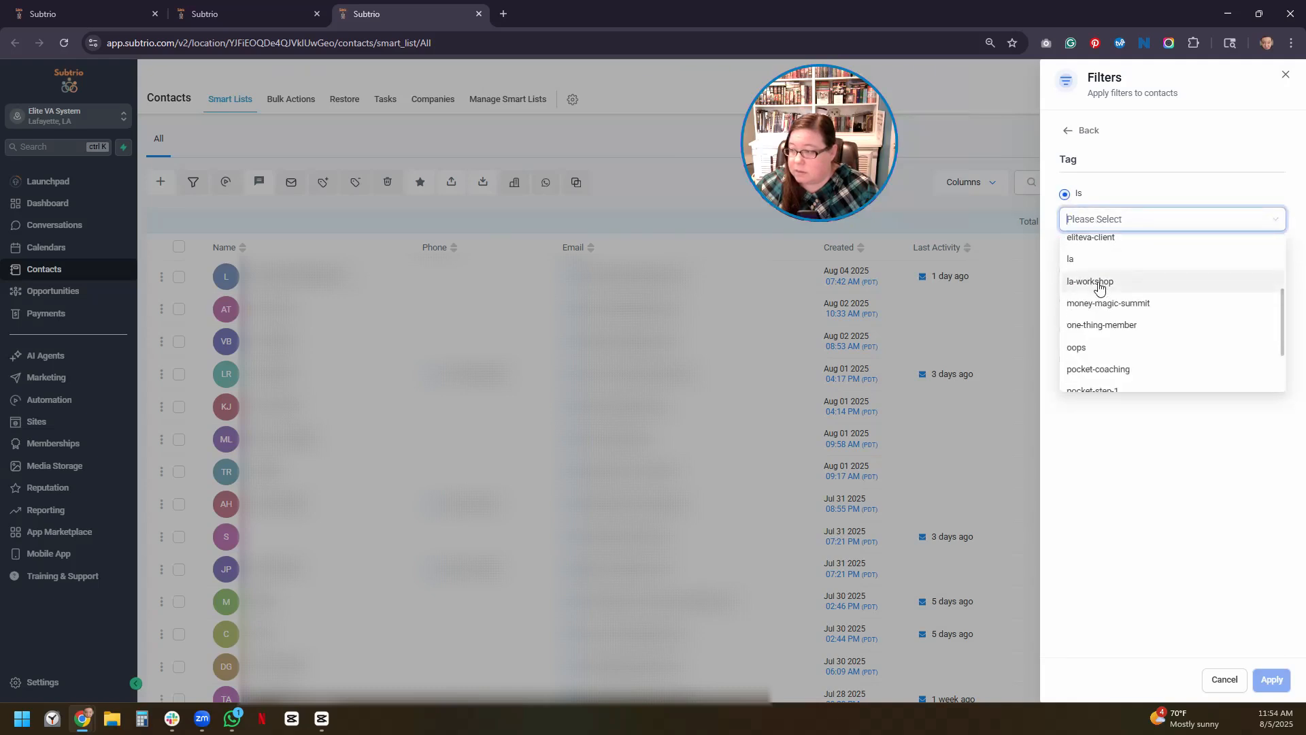
{"action": "scroll", "coordinate": [1100, 291], "scroll_direction": "up", "scroll_amount": 3}
{"action": "scroll", "coordinate": [1100, 288], "scroll_direction": "down", "scroll_amount": 4}
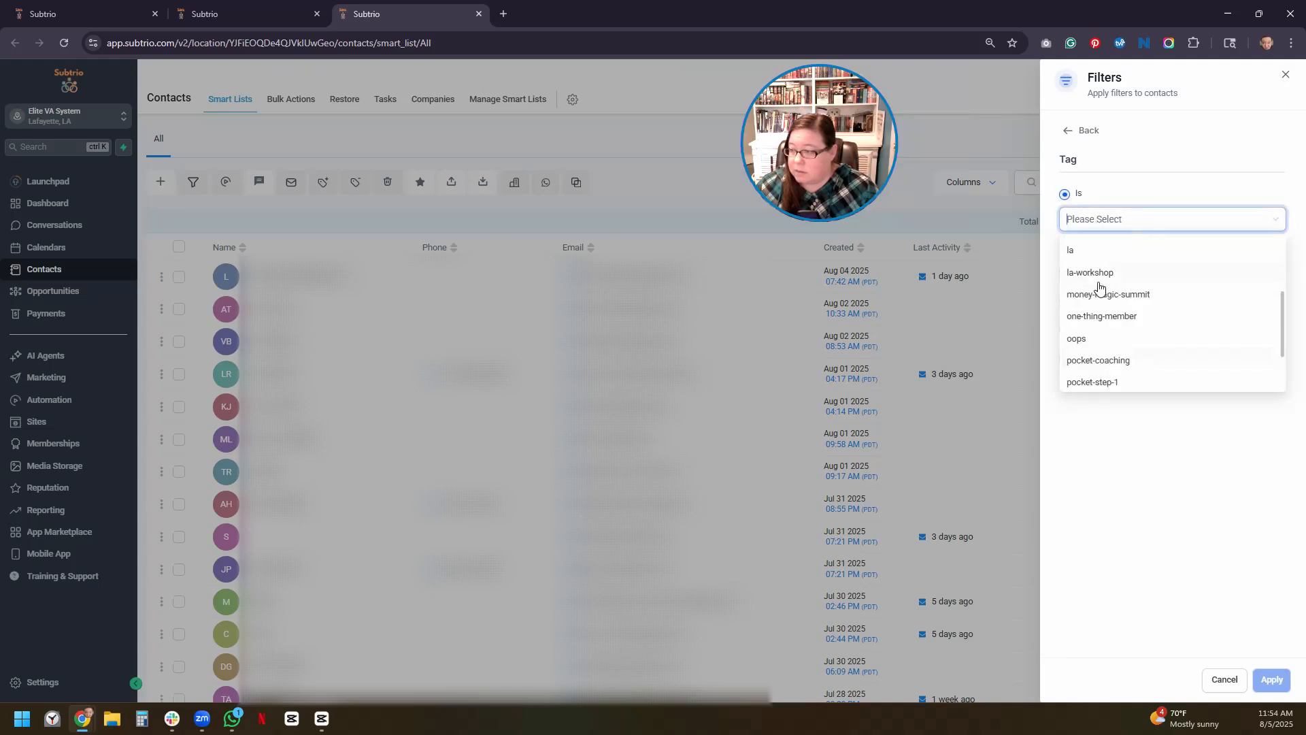
{"action": "left_click", "coordinate": [1087, 339]}
{"action": "left_click", "coordinate": [1271, 680]}
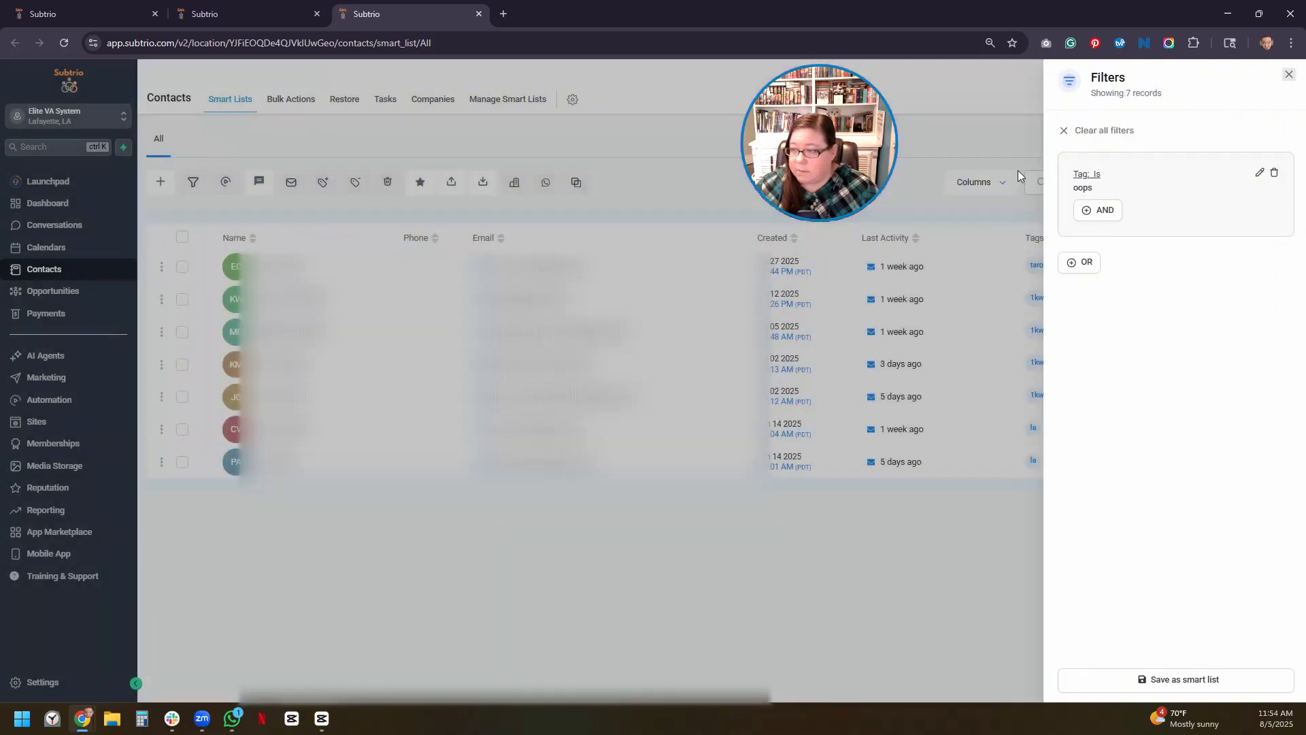
{"action": "left_click", "coordinate": [1018, 175]}
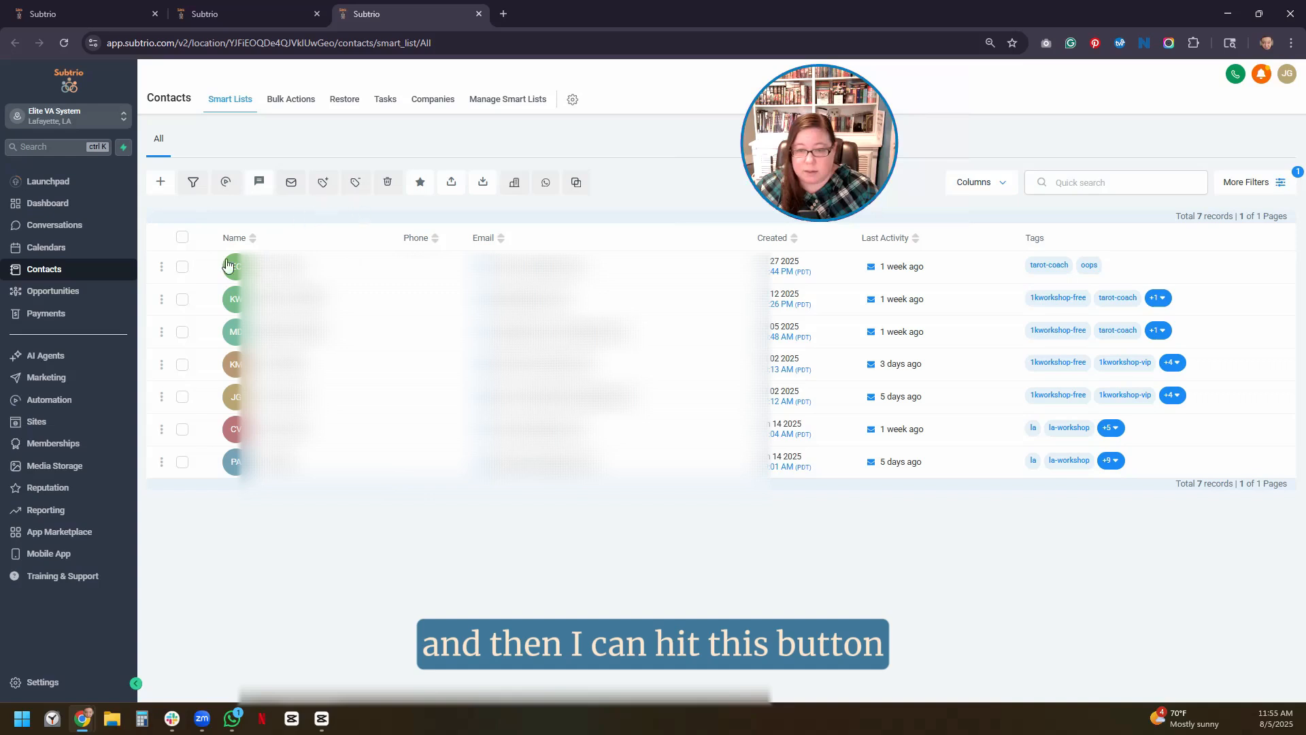
- Bulk-remove only the oops tag from all filtered contacts under the action name Remove oops, and check the bulk action's progress
{"action": "left_click", "coordinate": [181, 239]}
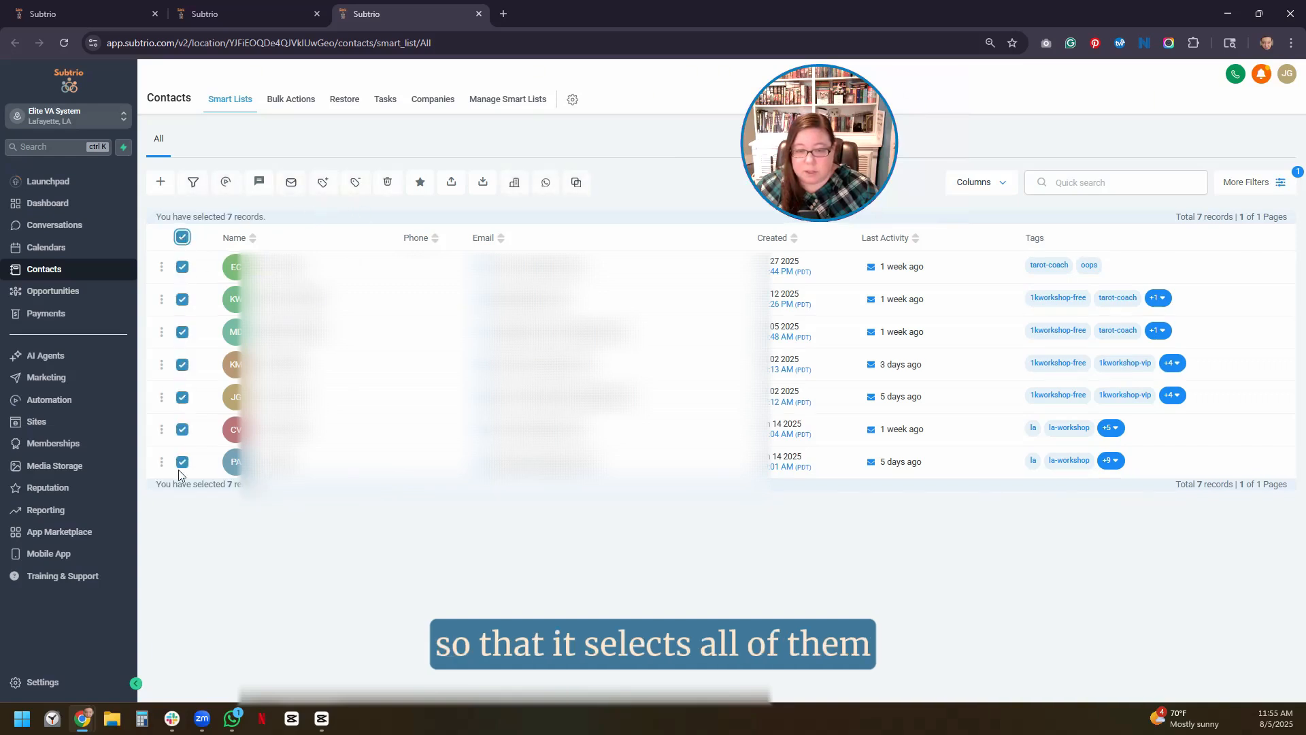
{"action": "left_click", "coordinate": [355, 184]}
{"action": "left_click", "coordinate": [564, 365]}
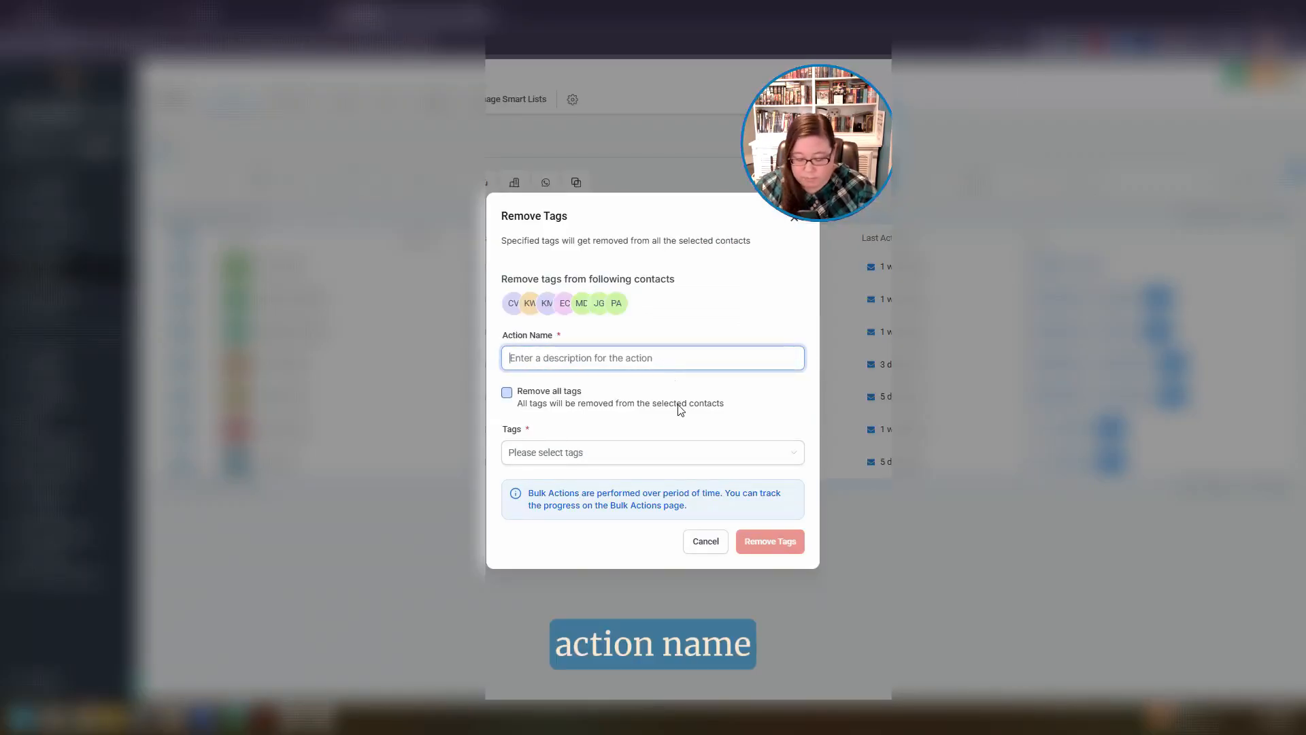
{"action": "type", "text": "Remo"}
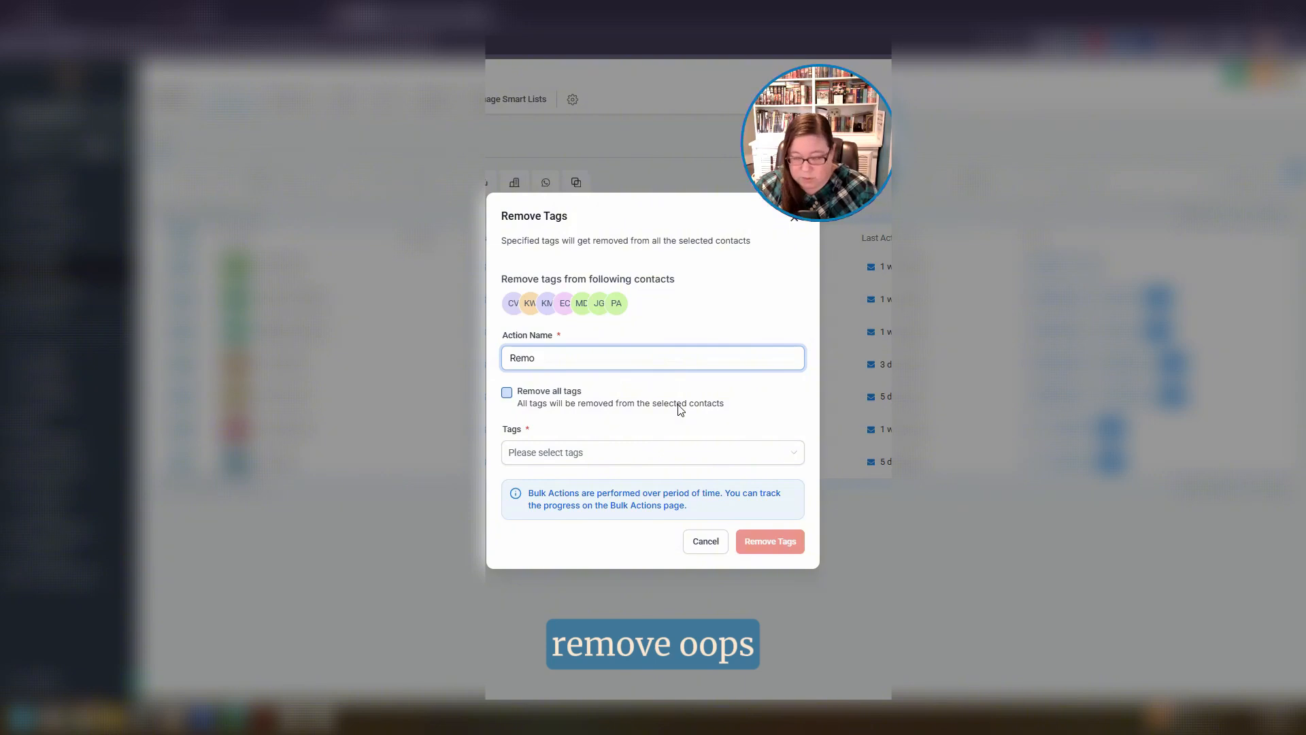
{"action": "type", "text": "ve oops"}
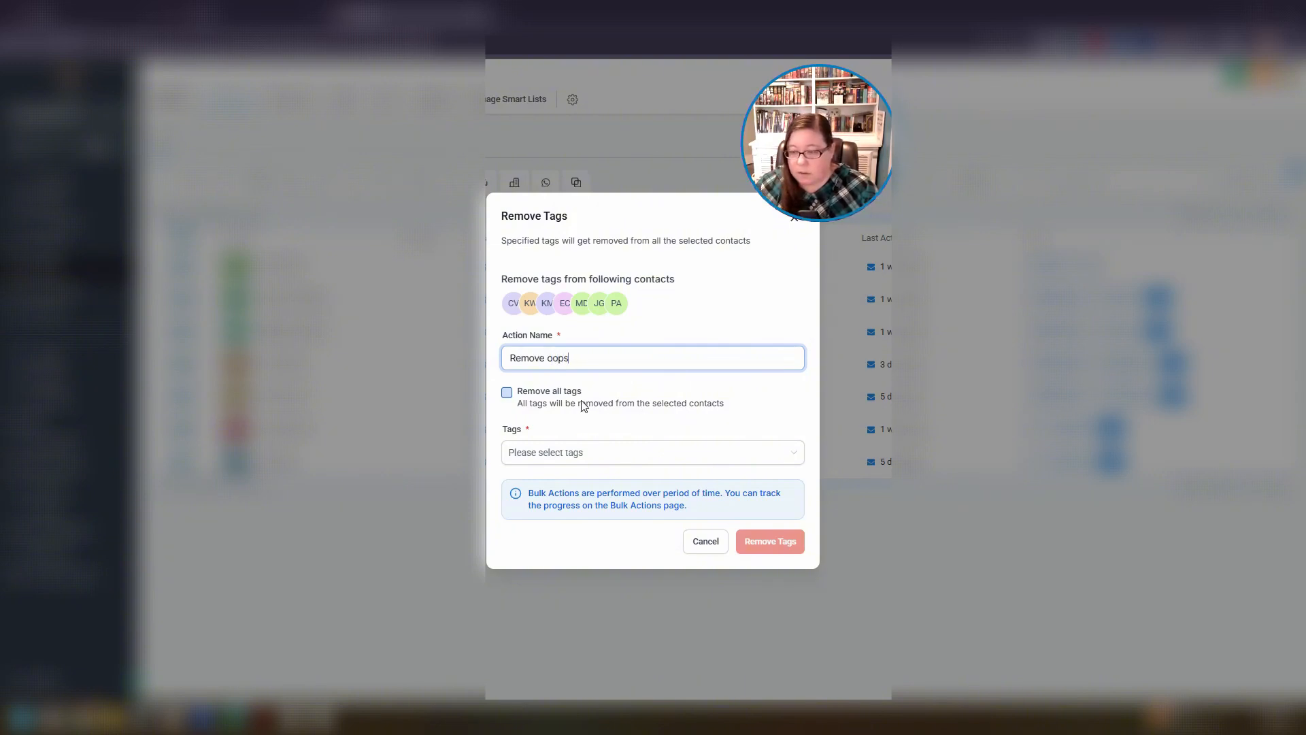
{"action": "left_click", "coordinate": [562, 450]}
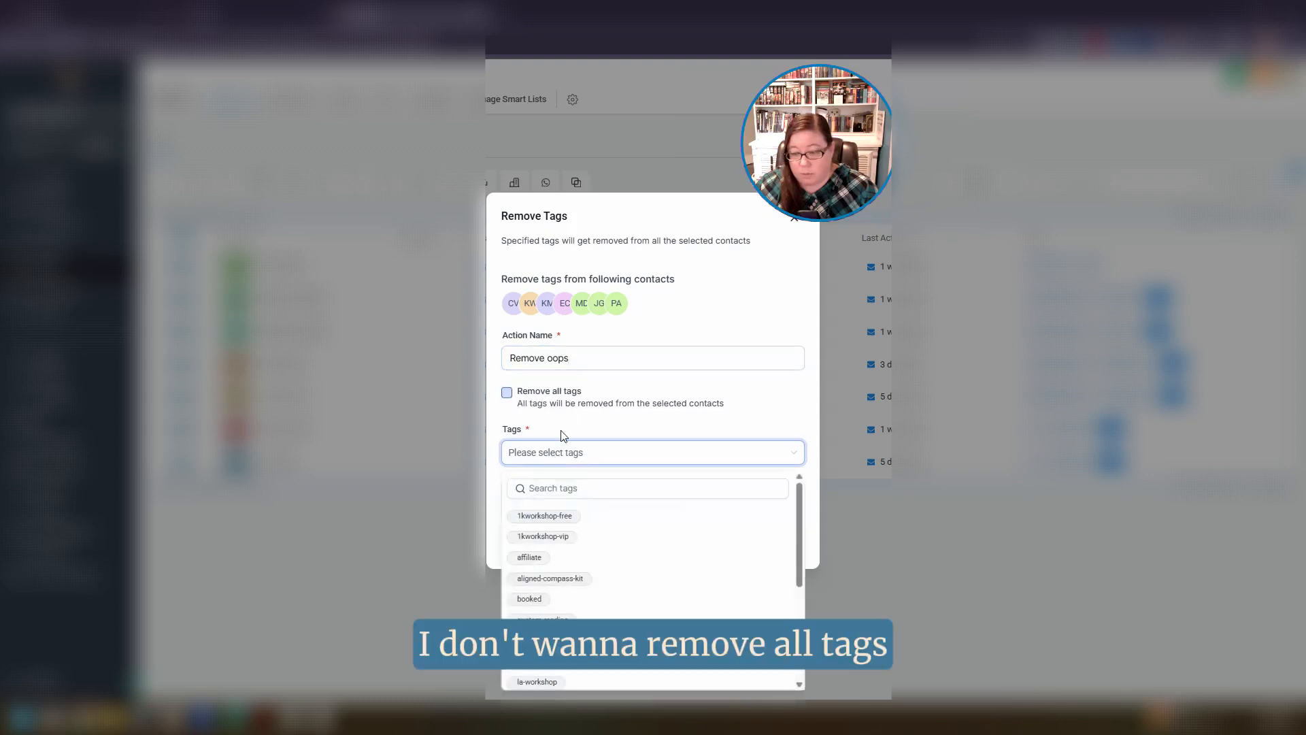
{"action": "scroll", "coordinate": [589, 599], "scroll_direction": "down", "scroll_amount": 2}
{"action": "scroll", "coordinate": [588, 603], "scroll_direction": "down", "scroll_amount": 2}
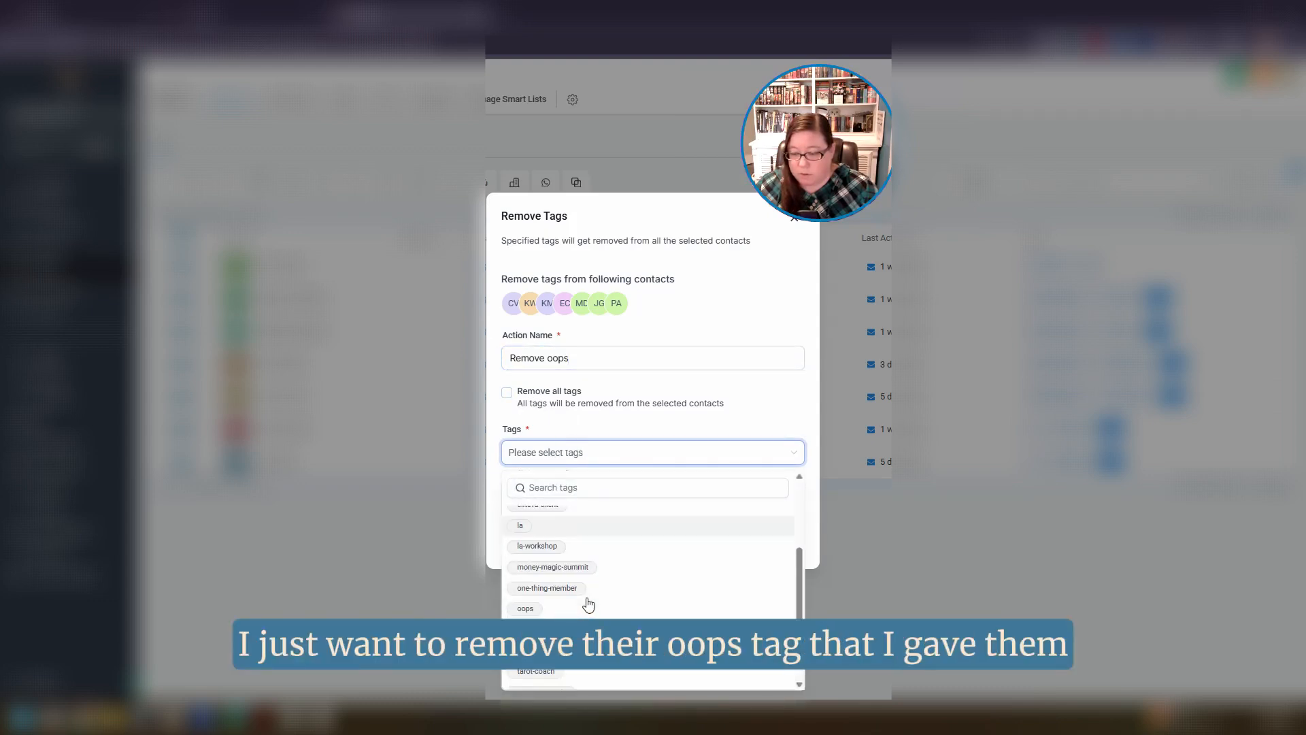
{"action": "left_click", "coordinate": [559, 608]}
{"action": "left_click", "coordinate": [602, 425]}
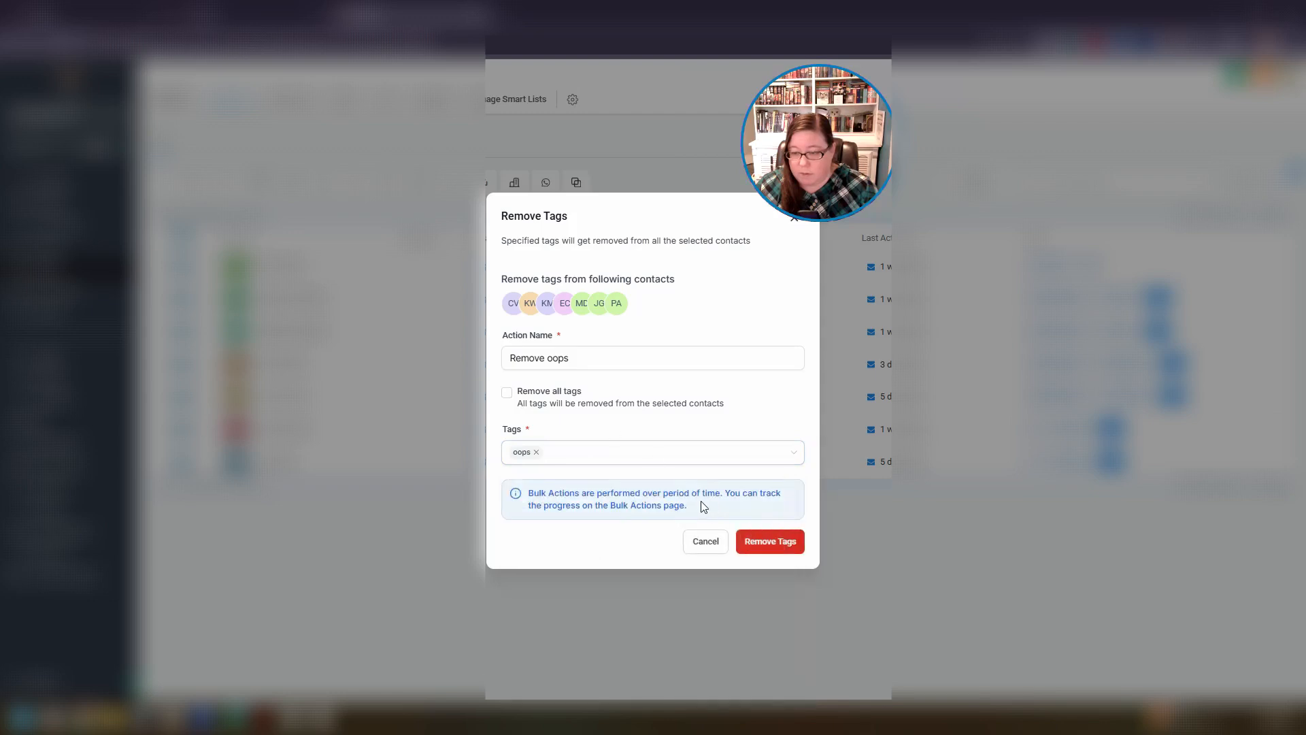
{"action": "left_click", "coordinate": [770, 542]}
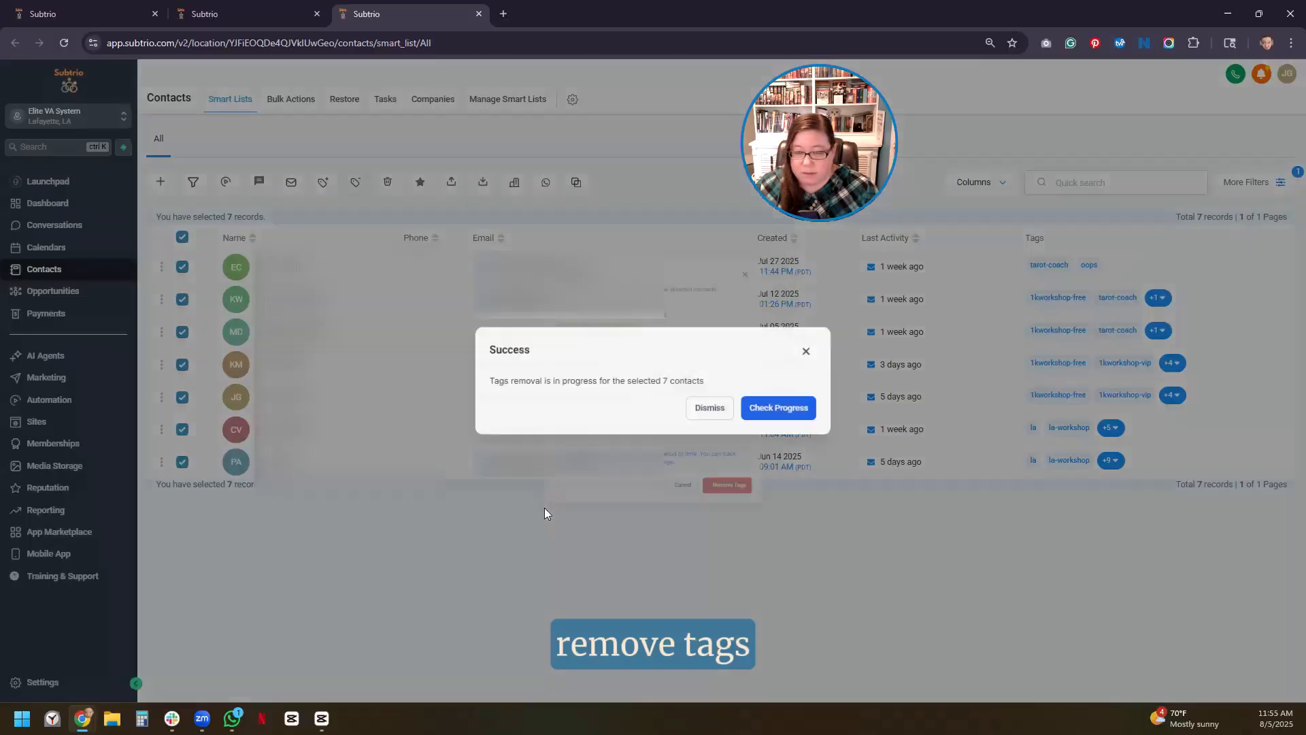
{"action": "left_click", "coordinate": [775, 409]}
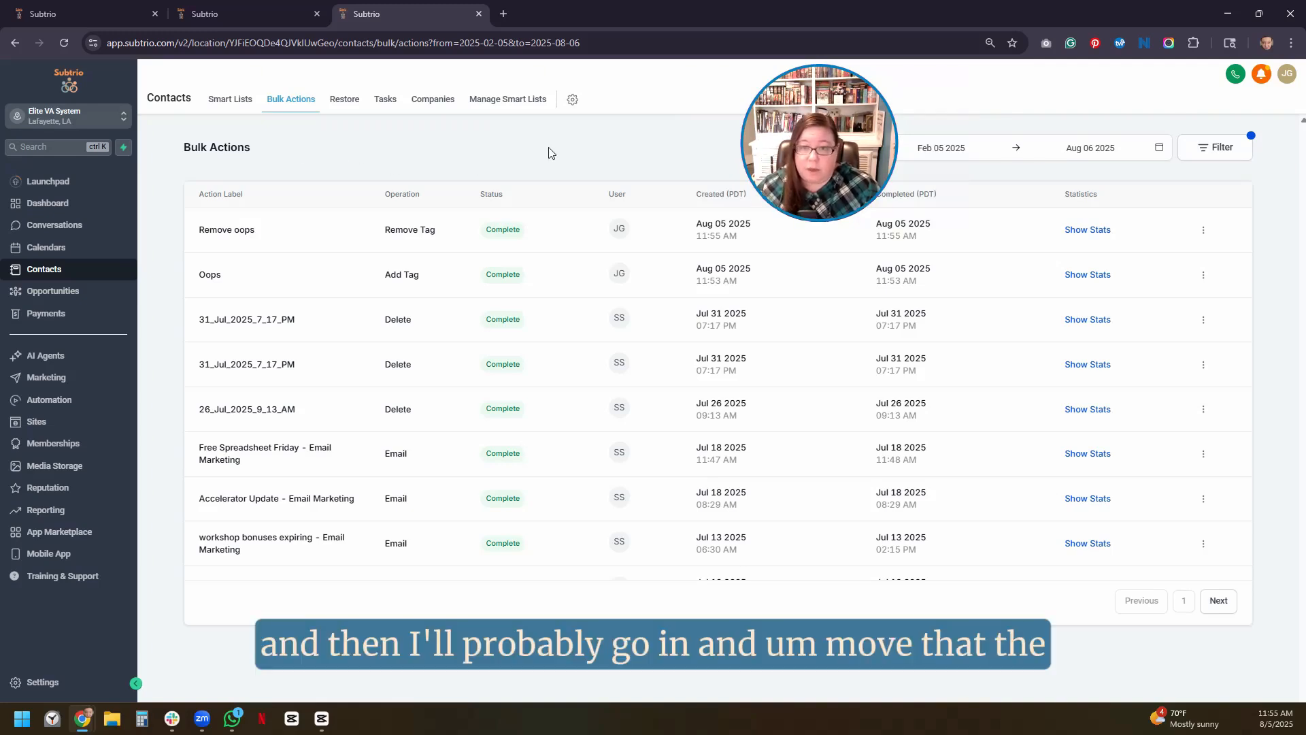
- Switch the Oops - Aligned Empire Tarot Coach GPT workflow back to draft and save it
{"action": "left_click", "coordinate": [257, 14]}
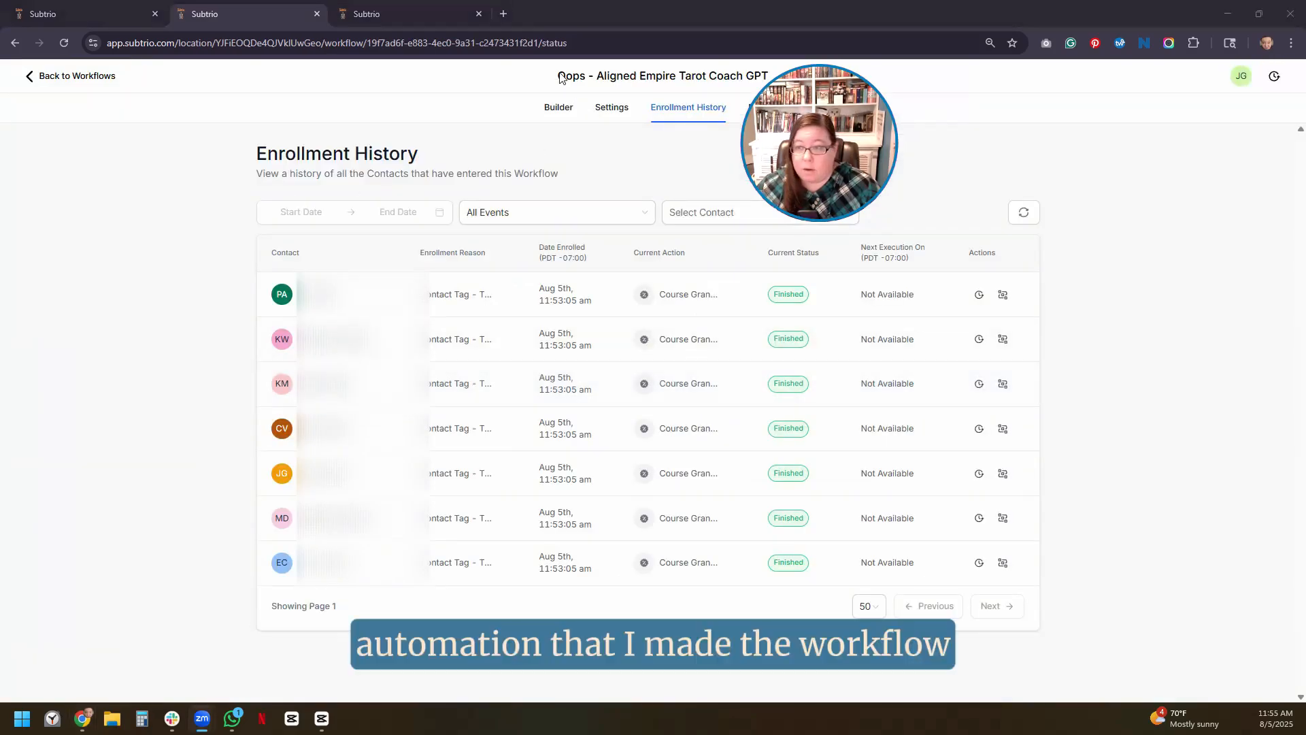
{"action": "left_click", "coordinate": [557, 109]}
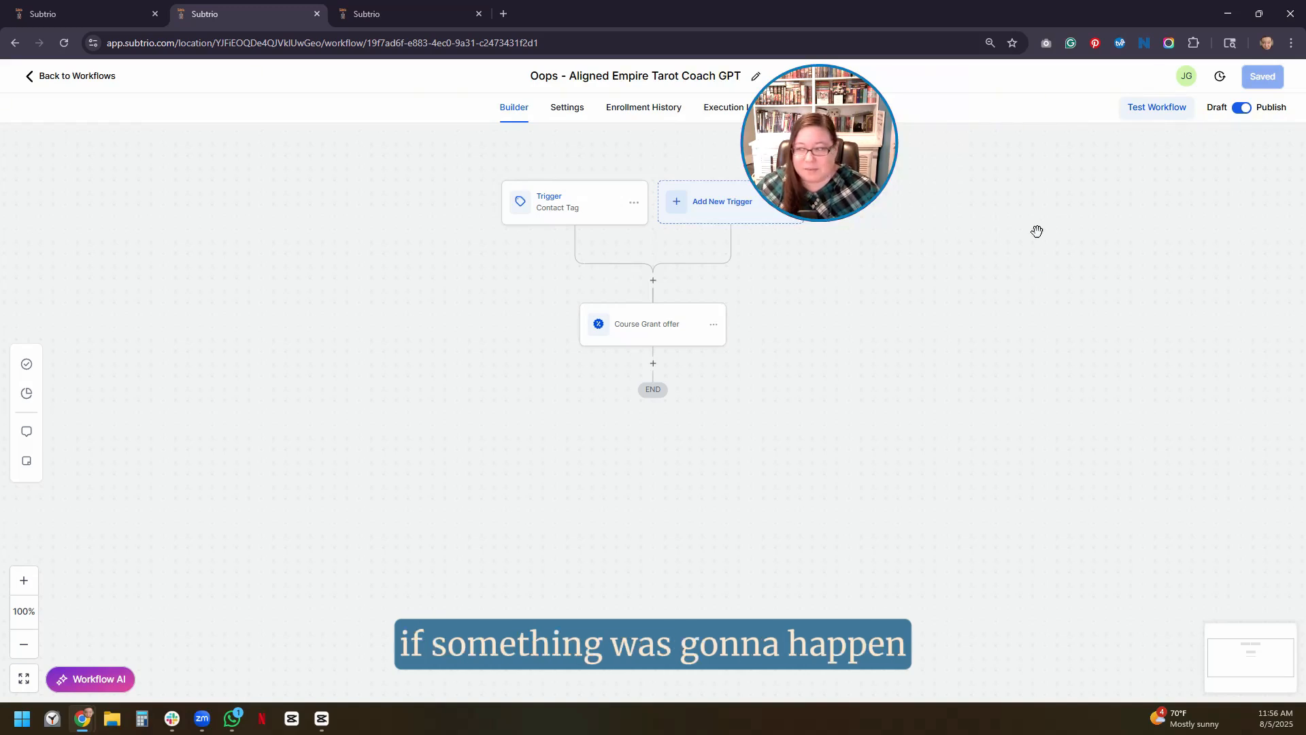
{"action": "left_click", "coordinate": [1241, 108]}
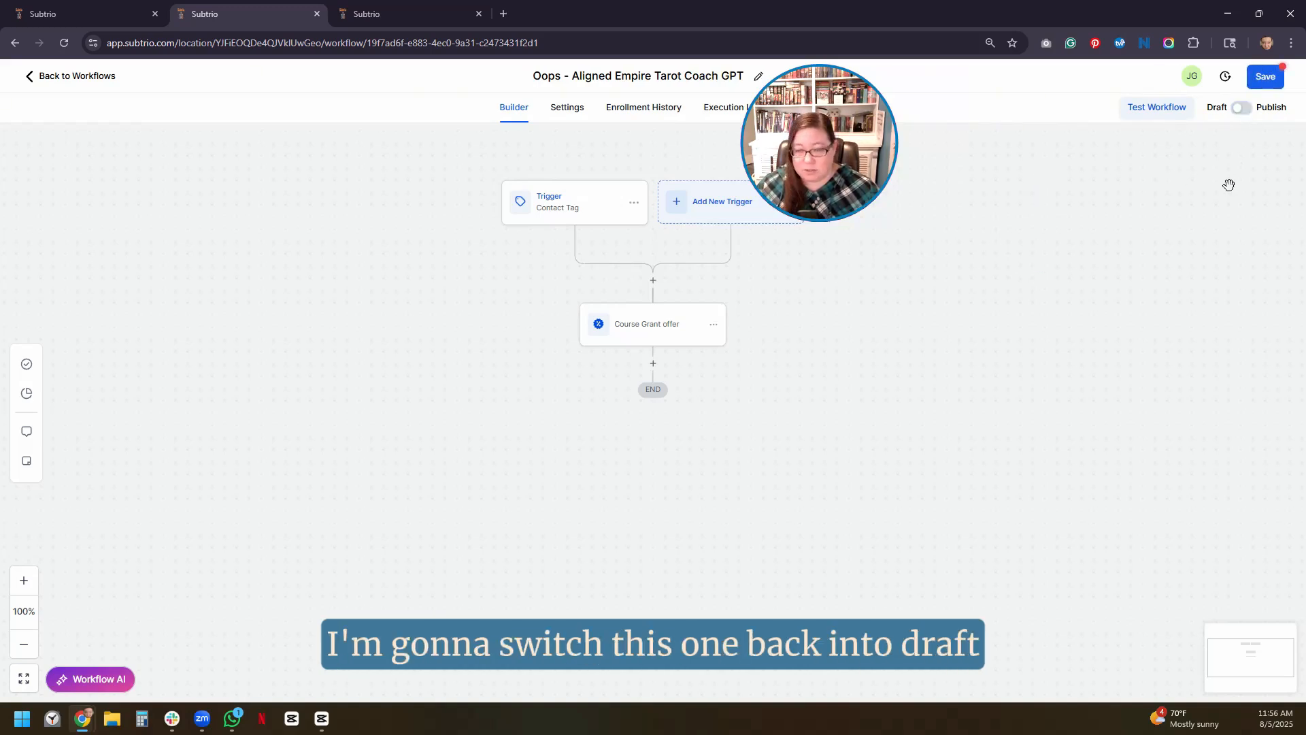
{"action": "left_click", "coordinate": [1262, 76]}
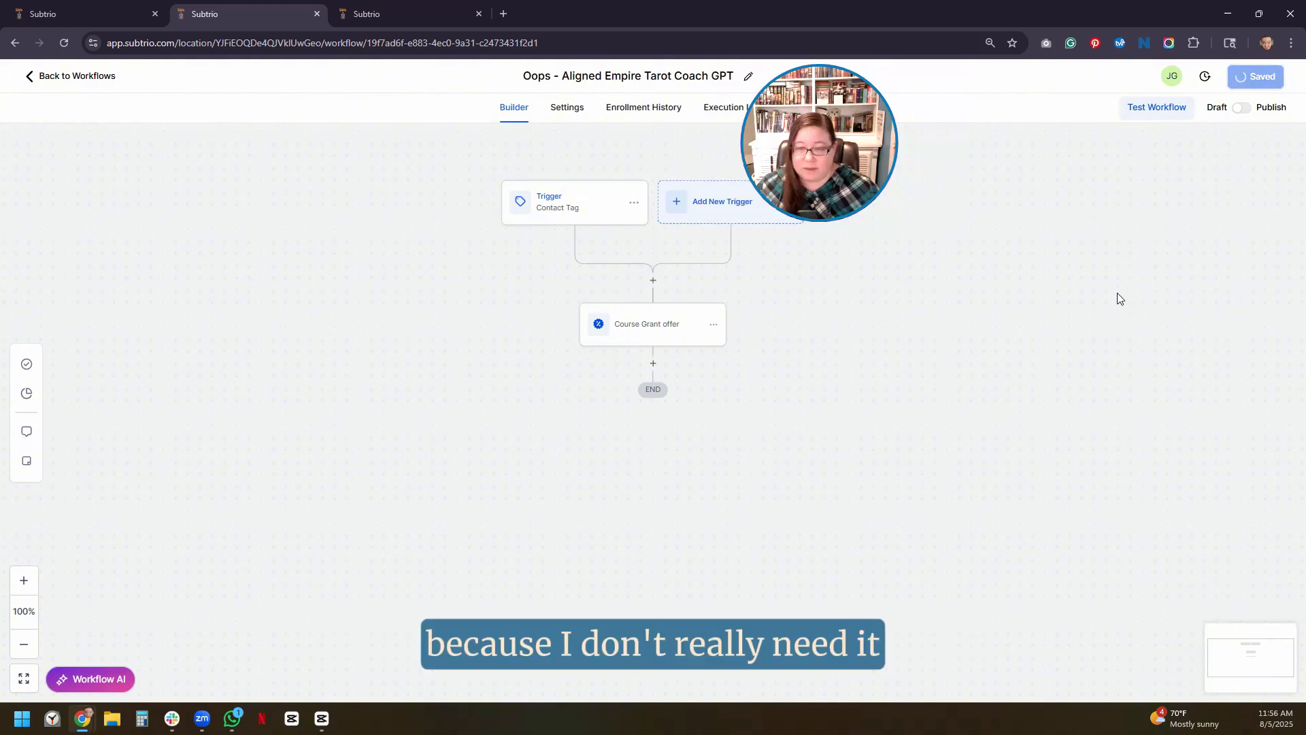